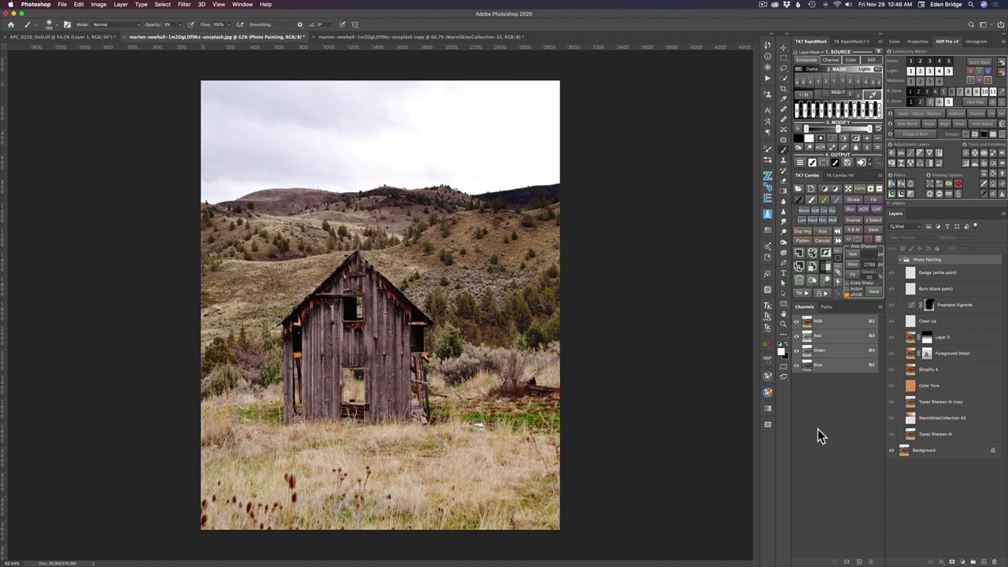
# Show the Photo Painting layer group to preview the finished painting
pyautogui.click(891, 262)
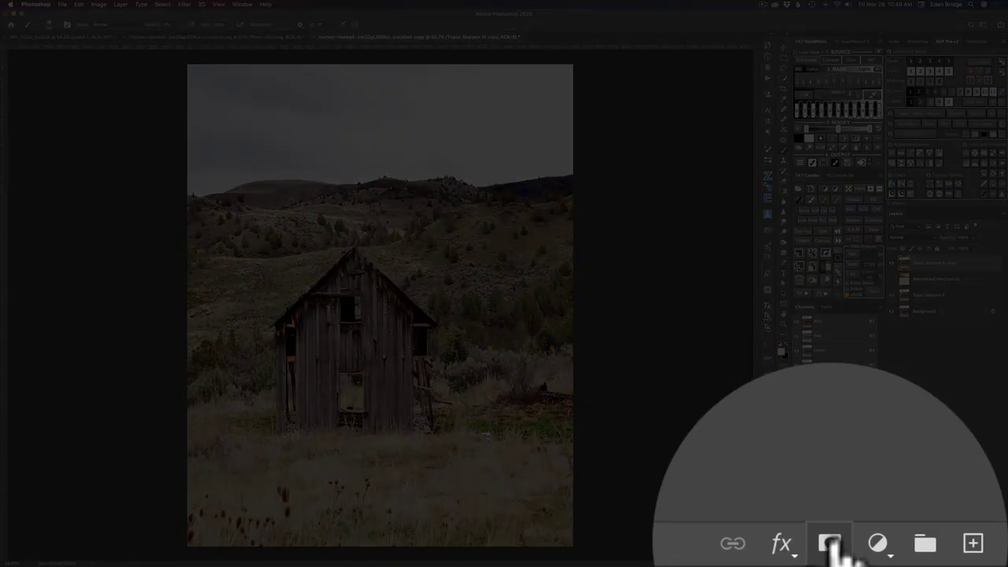
# Add a white layer mask to the Topaz Sharpen Ai copy layer and open the layer's image in Topaz Mask AI
pyautogui.click(952, 561)
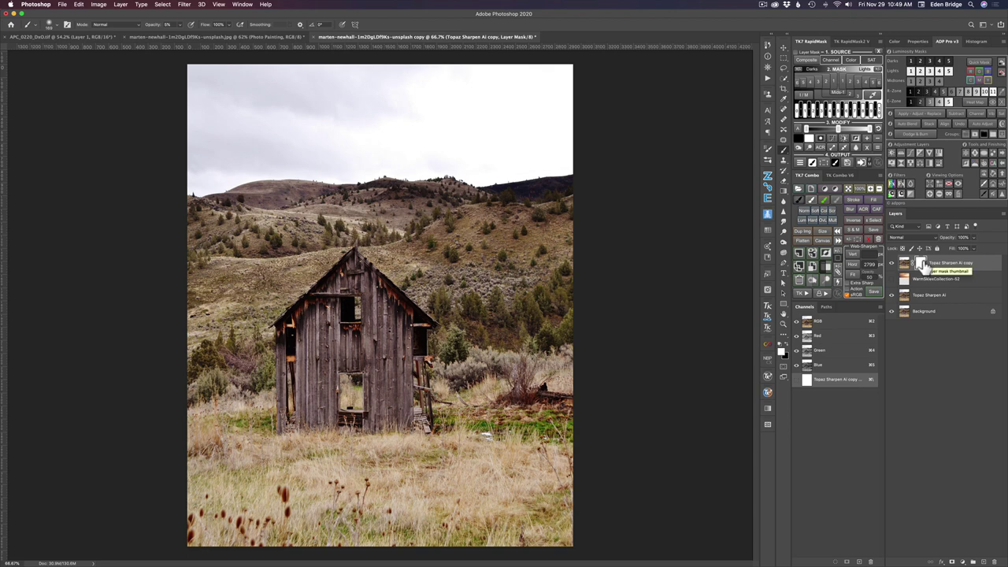
pyautogui.click(904, 264)
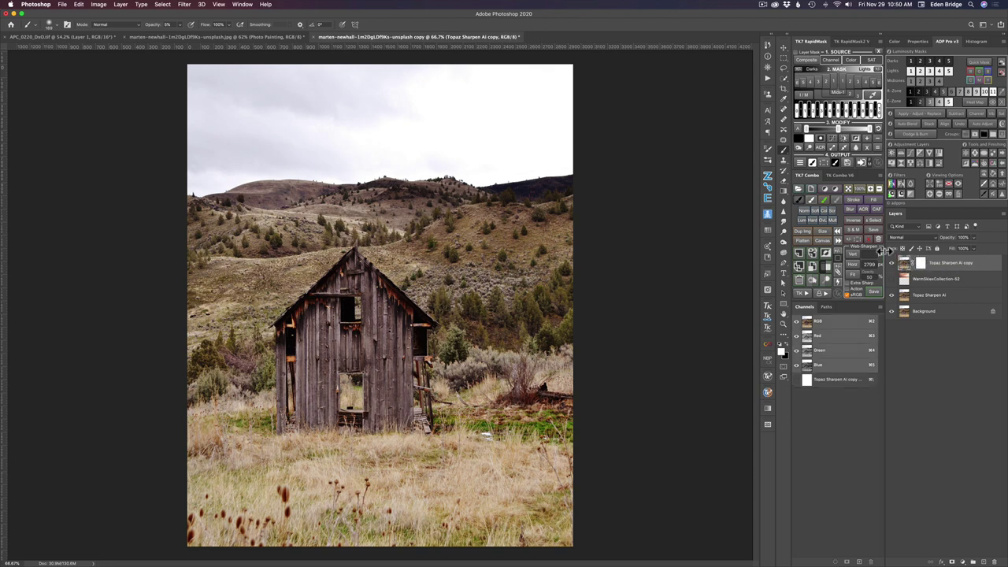
pyautogui.click(189, 7)
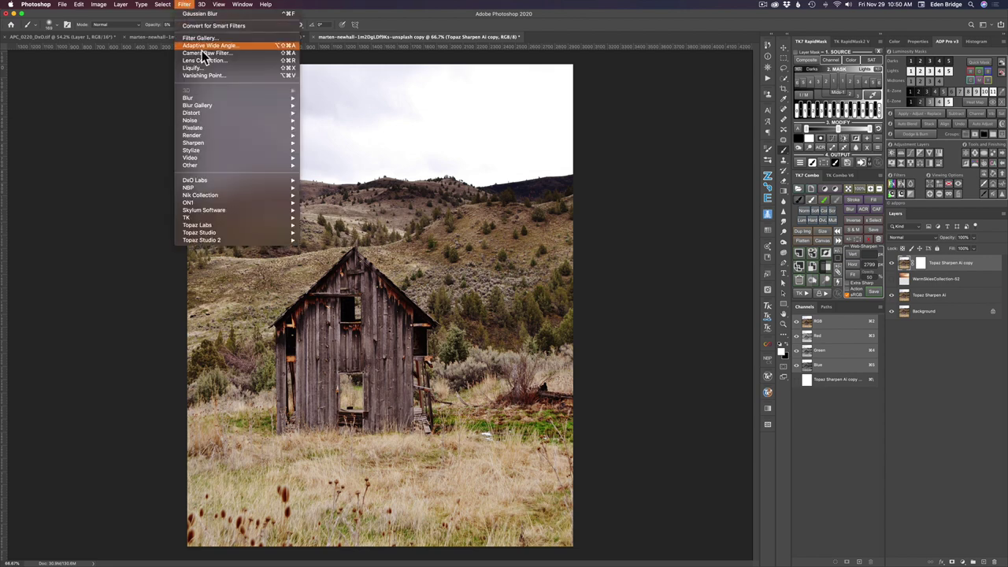
pyautogui.moveTo(244, 224)
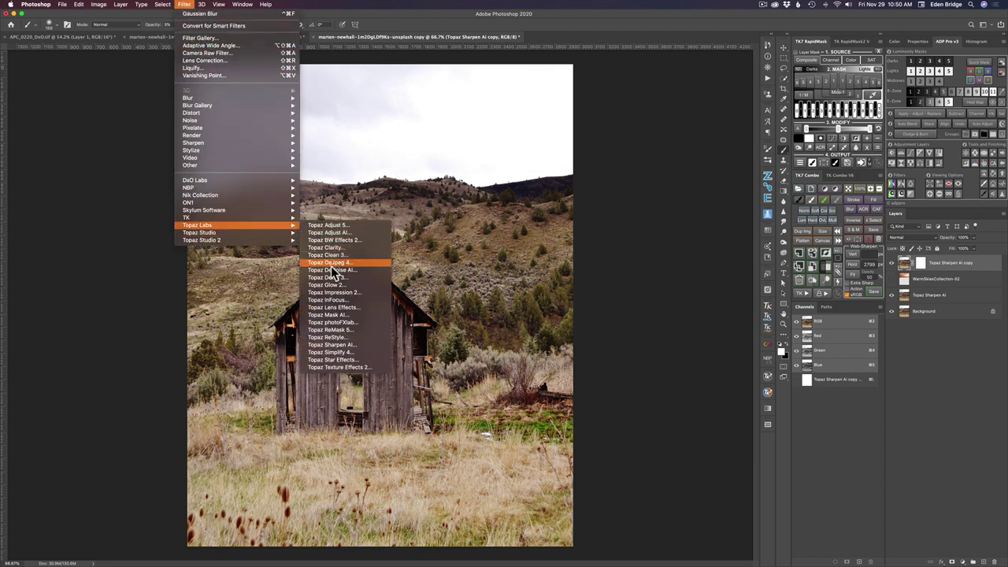
pyautogui.click(341, 316)
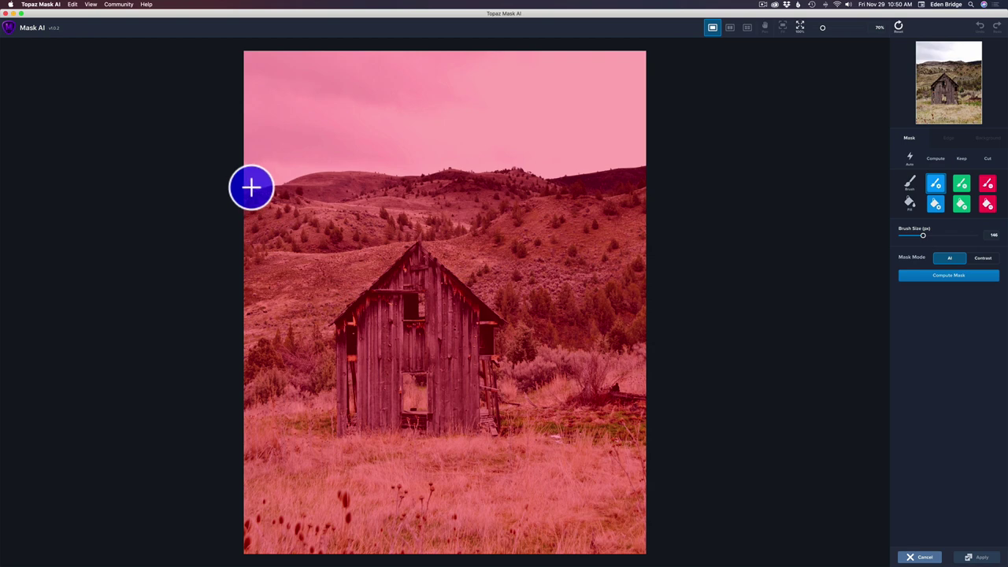
# Reduce the Compute brush size to 100 px and paint along the whole ridge line where the hills meet the sky
pyautogui.press('[')
pyautogui.press('[')
pyautogui.press('[')
pyautogui.press('[')
pyautogui.press('[')
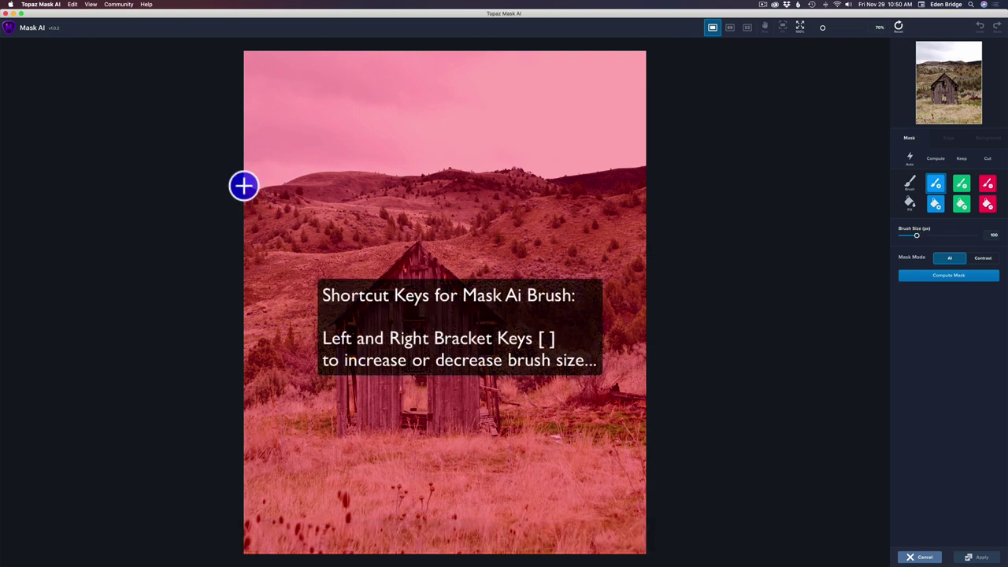
pyautogui.moveTo(243, 186)
pyautogui.mouseDown()
pyautogui.moveTo(304, 168)
pyautogui.moveTo(517, 169)
pyautogui.moveTo(551, 178)
pyautogui.moveTo(644, 166)
pyautogui.mouseUp()
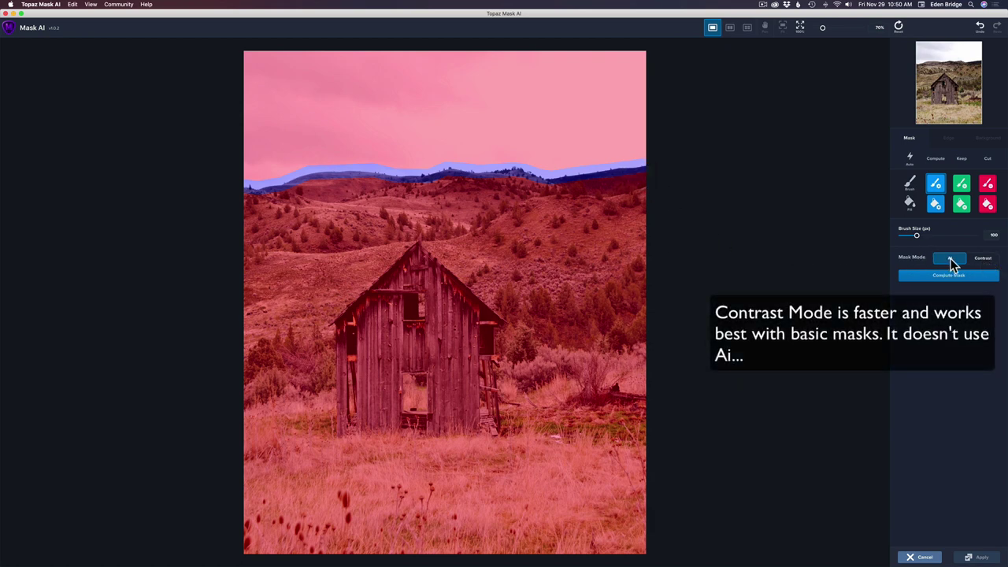
# Set the mask mode to Contrast, fill the land below the ridge line as Keep, and compute the mask
pyautogui.click(984, 258)
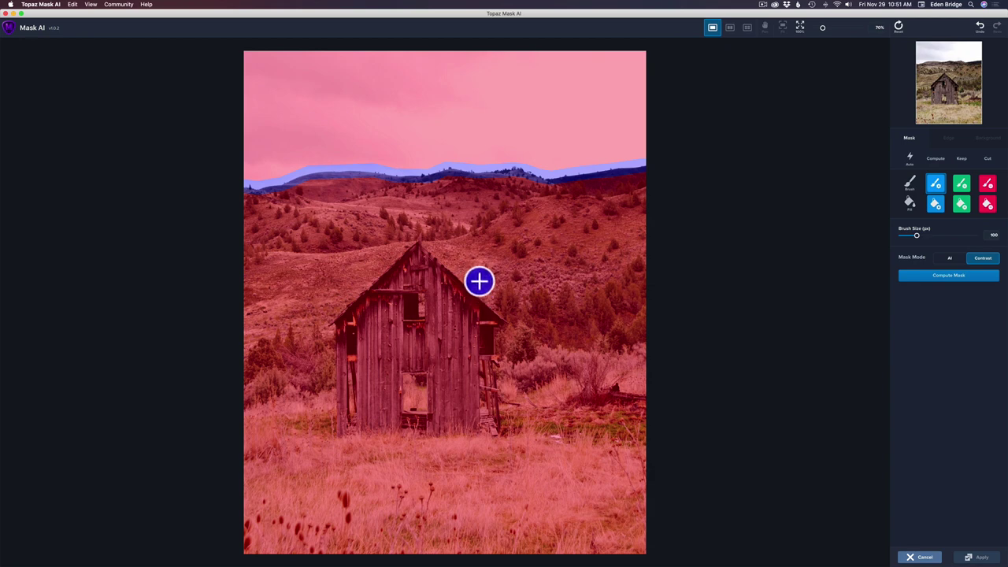
pyautogui.click(962, 206)
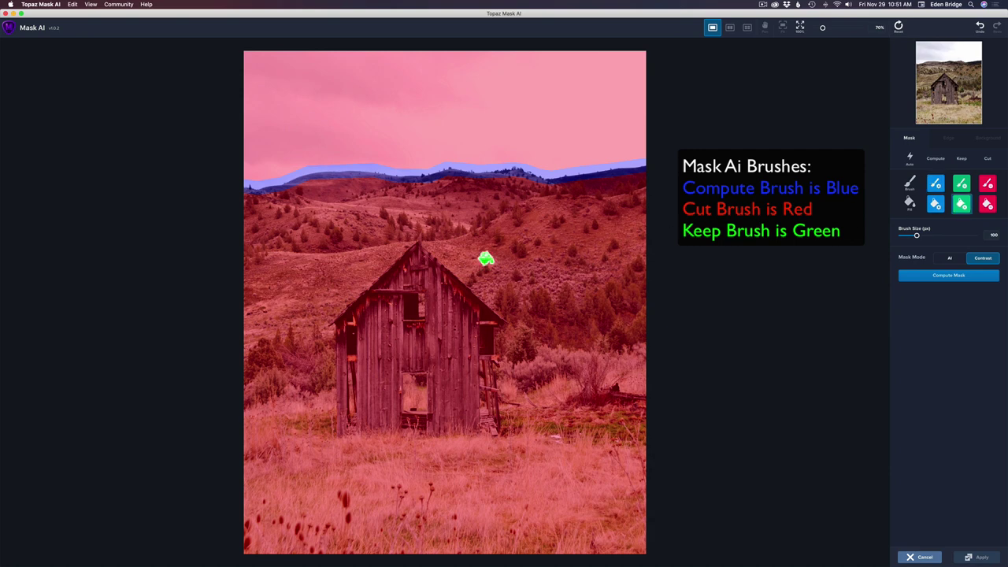
pyautogui.click(486, 258)
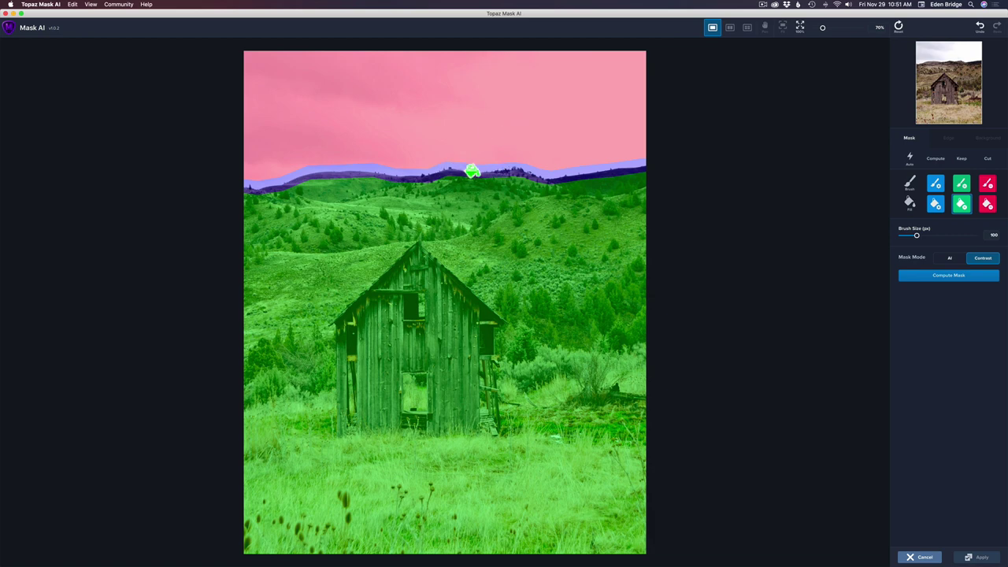
pyautogui.click(950, 277)
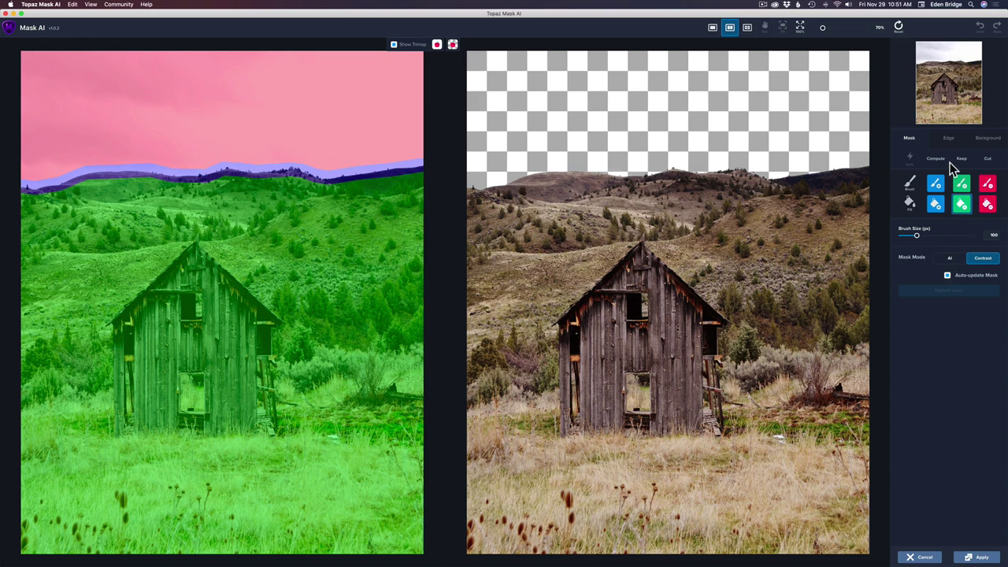
# Increase the mask edge's Foreground Recovery and apply the mask to the Photoshop layer
pyautogui.click(948, 138)
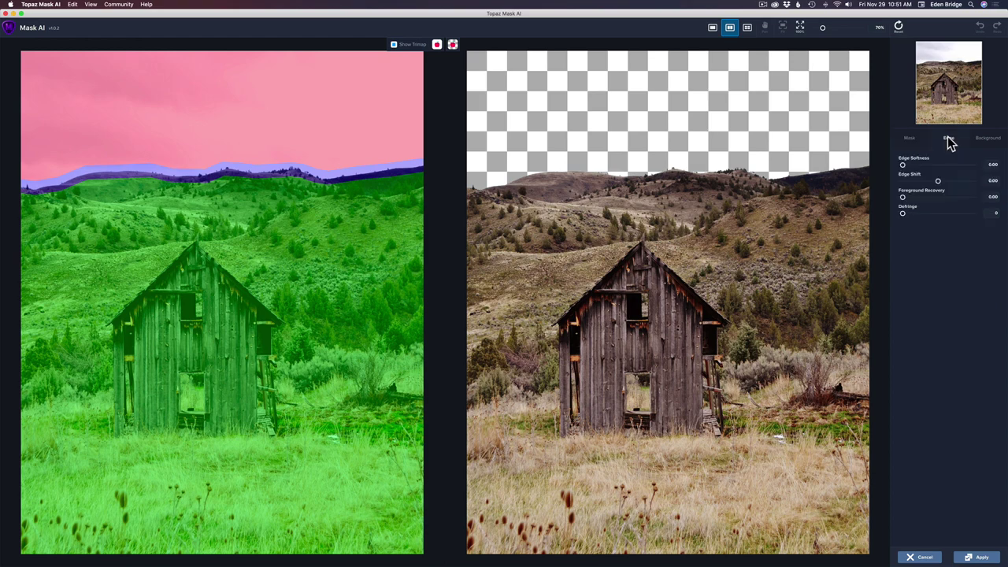
pyautogui.click(929, 198)
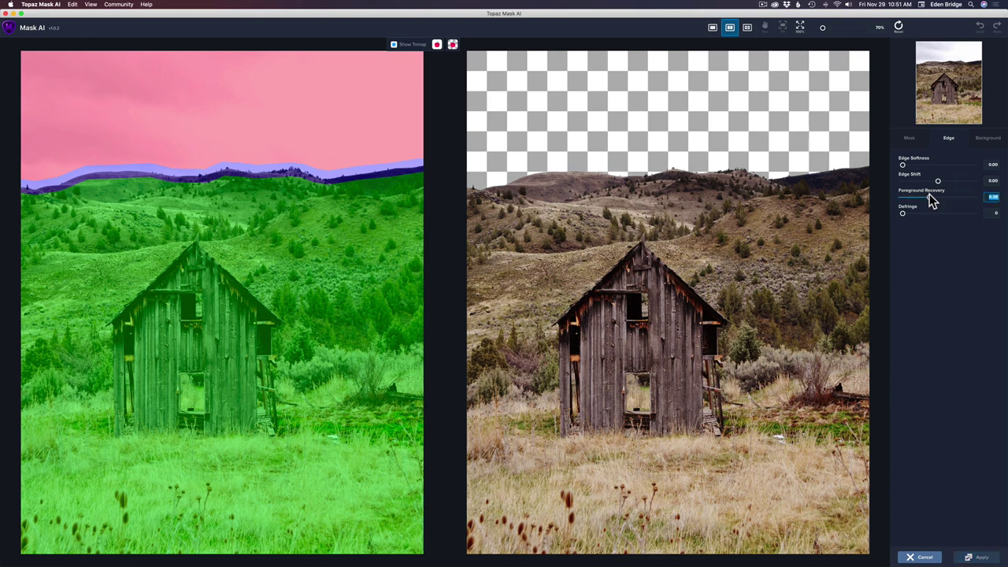
pyautogui.moveTo(931, 198); pyautogui.dragTo(954, 199)
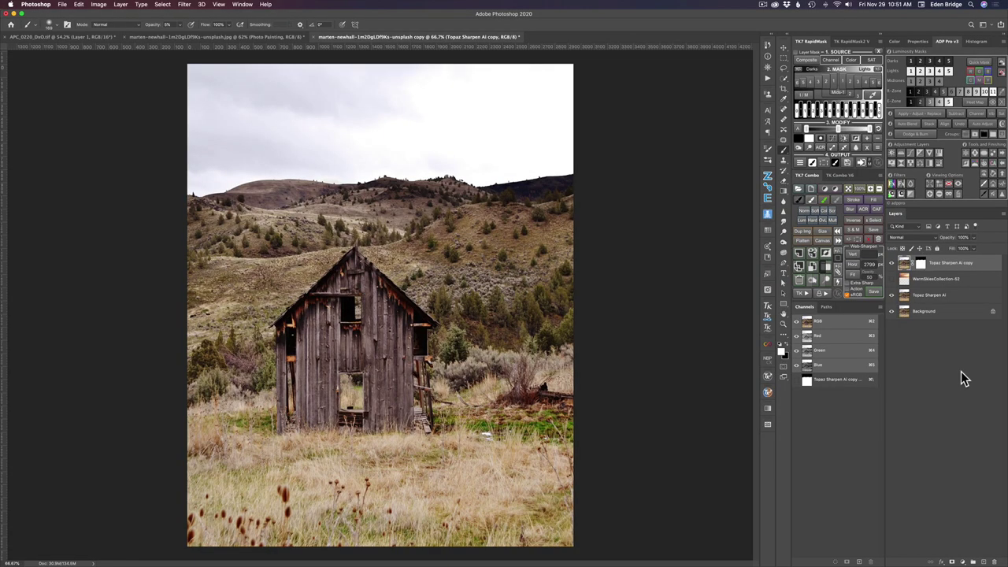
# Clean up the grey areas of the layer mask along the horizon with a black Overlay-mode brush at 100% opacity
pyautogui.keyDown('alt'); pyautogui.click(922, 269); pyautogui.keyUp('alt')
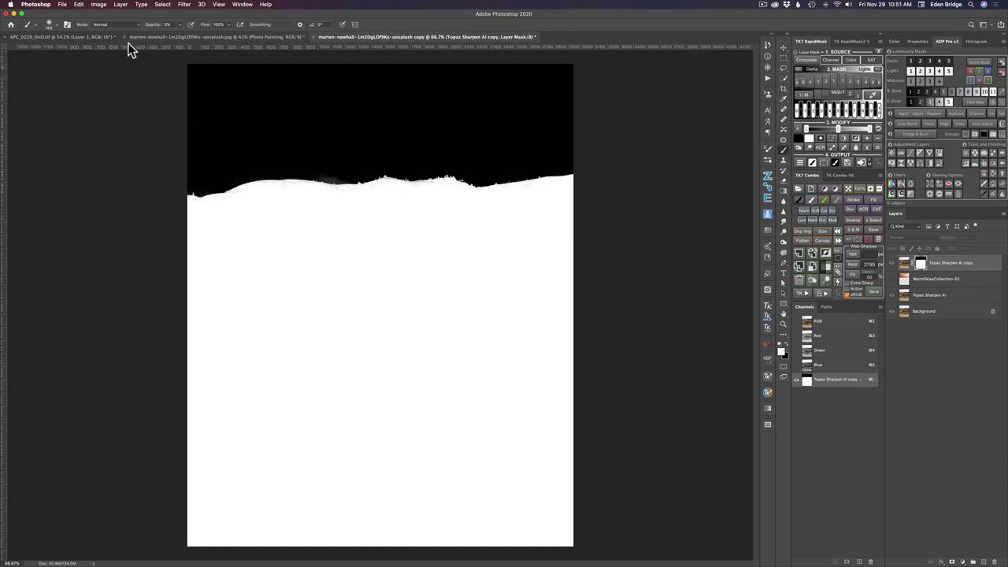
pyautogui.press('b')
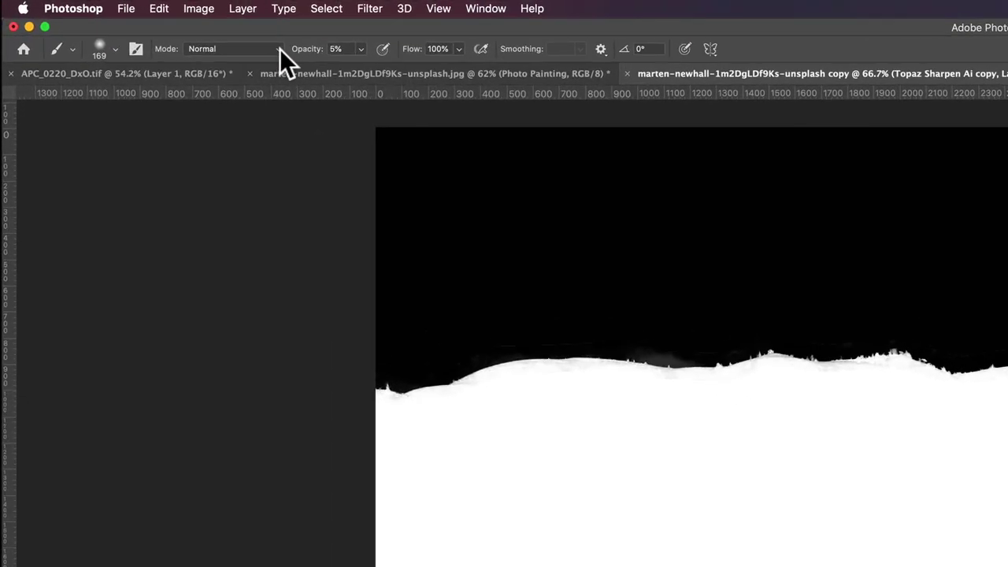
pyautogui.click(280, 49)
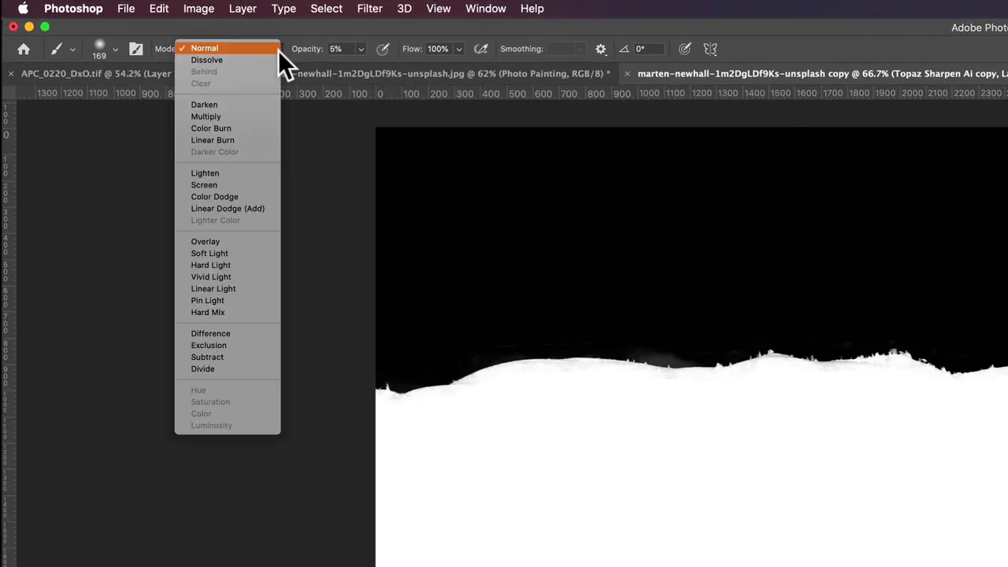
pyautogui.click(225, 240)
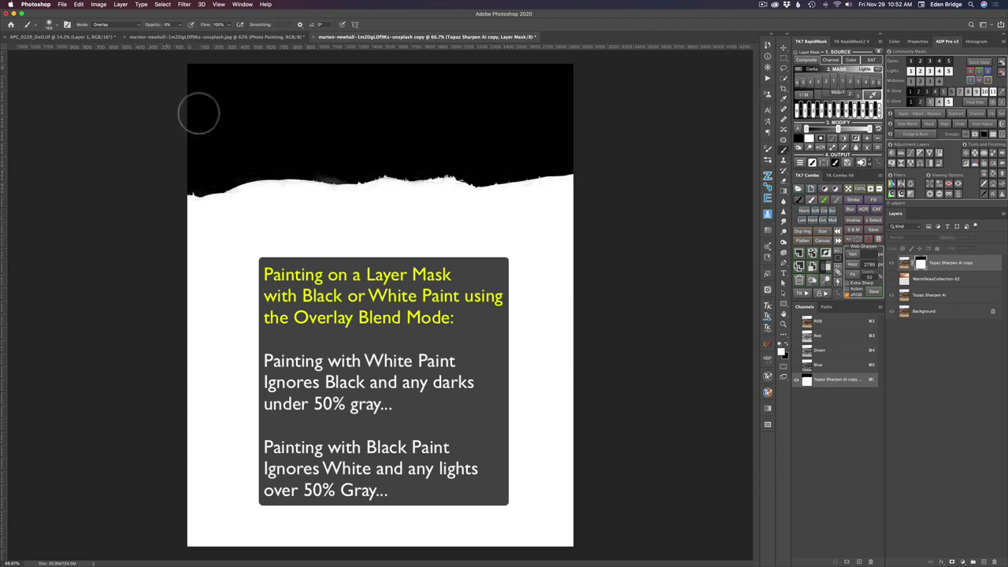
pyautogui.press('0')
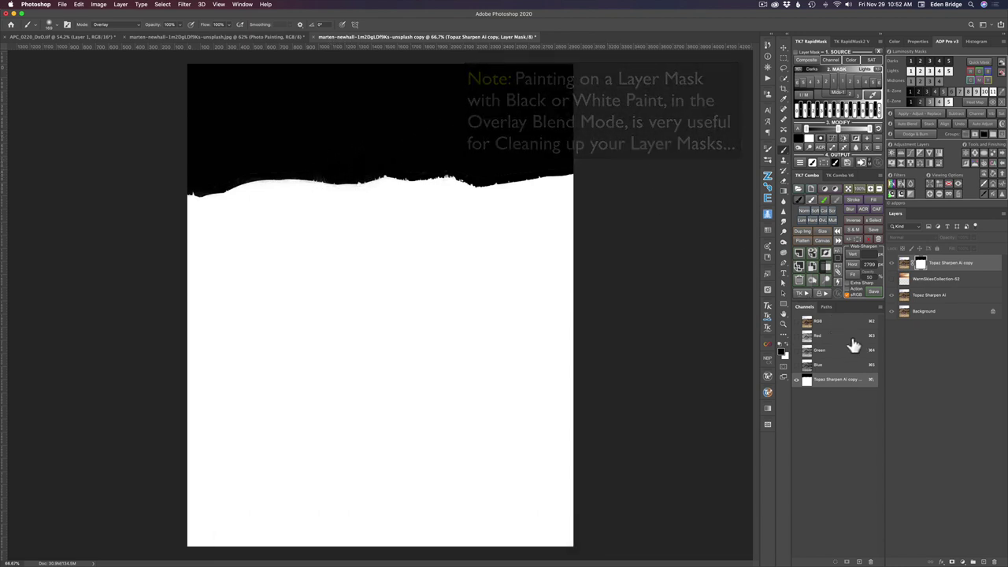
pyautogui.keyDown('alt'); pyautogui.click(919, 267); pyautogui.keyUp('alt')
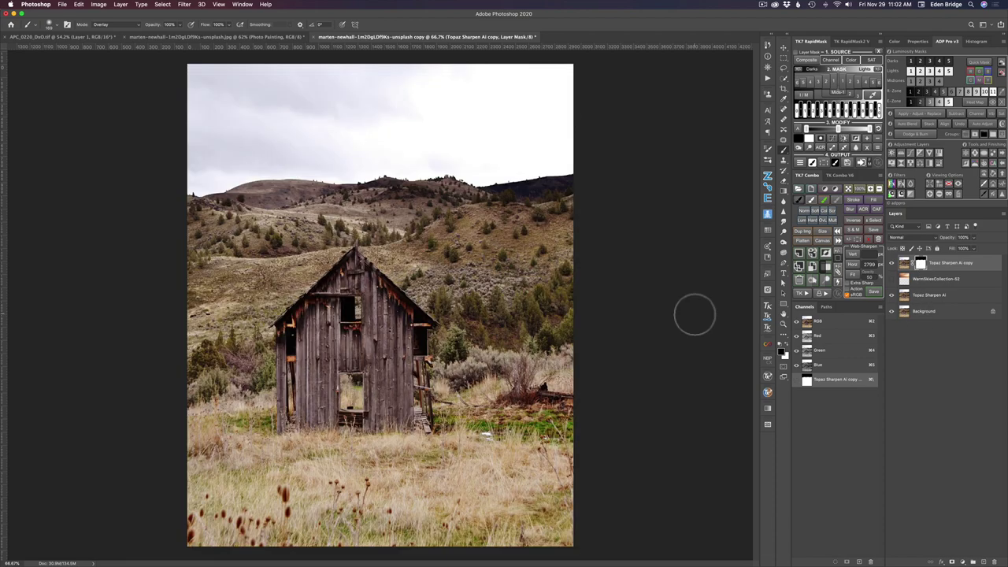
# Show the WarmSkiesCollection sky layer and inspect the masked horizon up close across the image
pyautogui.click(891, 280)
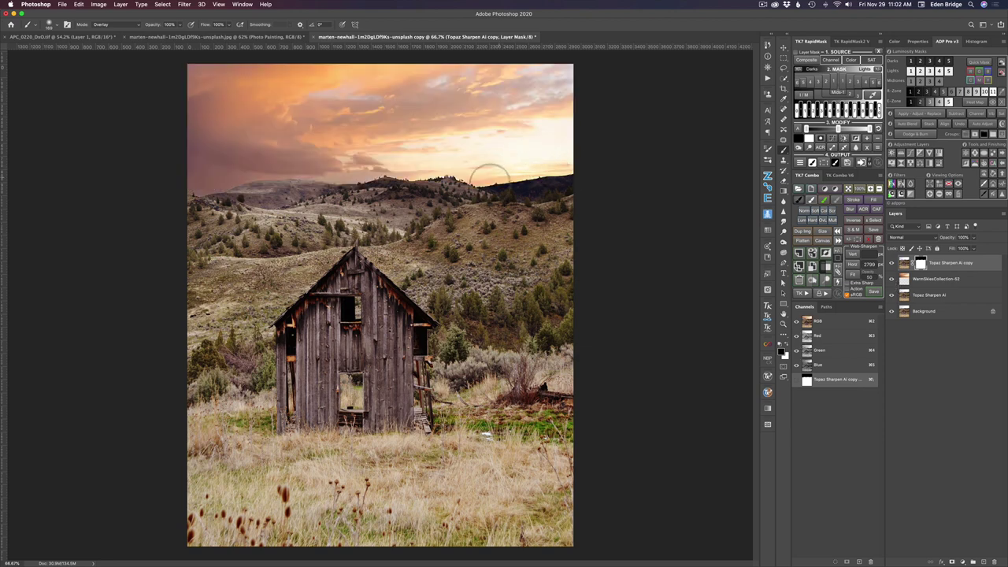
pyautogui.scroll(5, 489, 175)
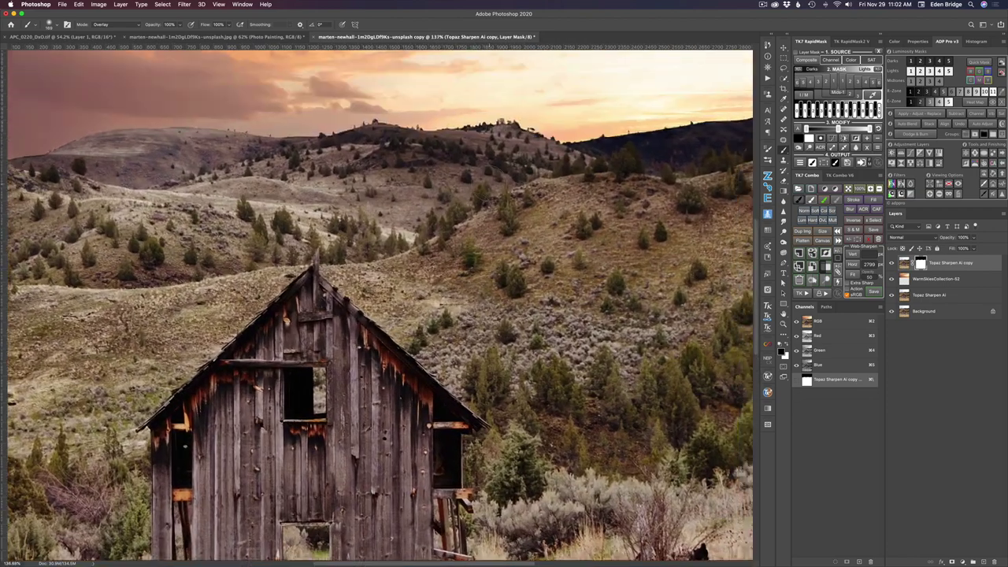
pyautogui.hscroll(-5, 478, 178)
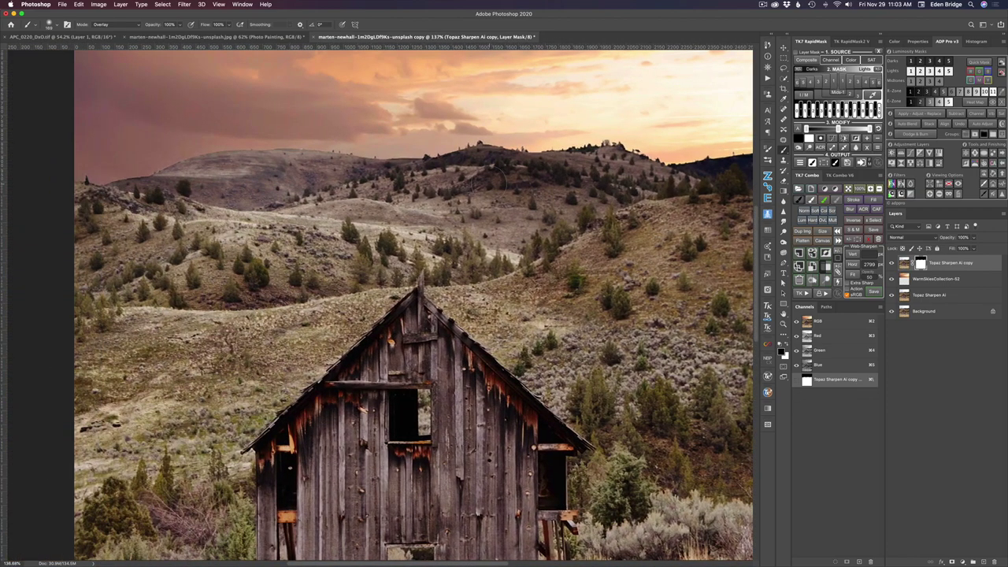
pyautogui.hscroll(-4, 414, 304)
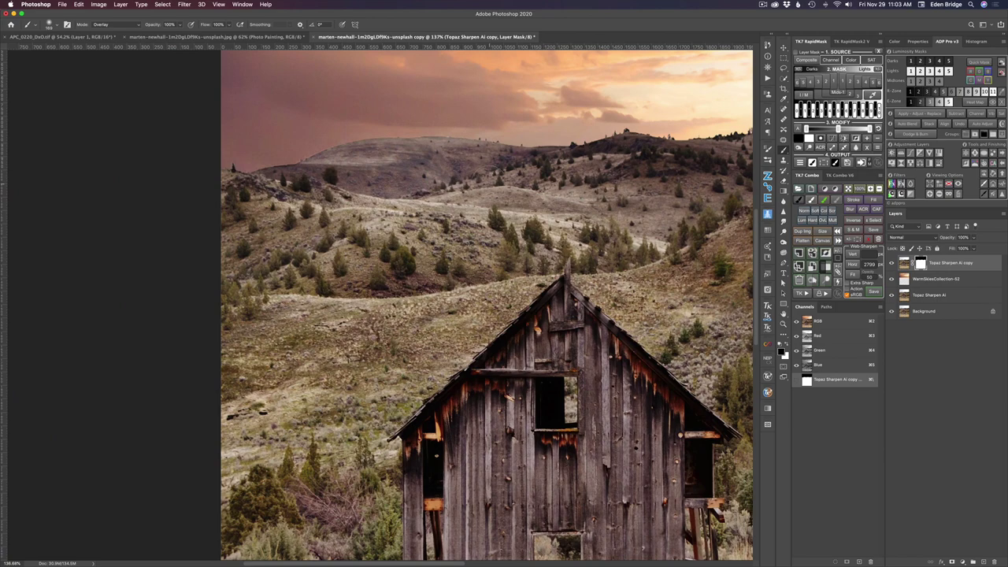
pyautogui.hscroll(2, 472, 305)
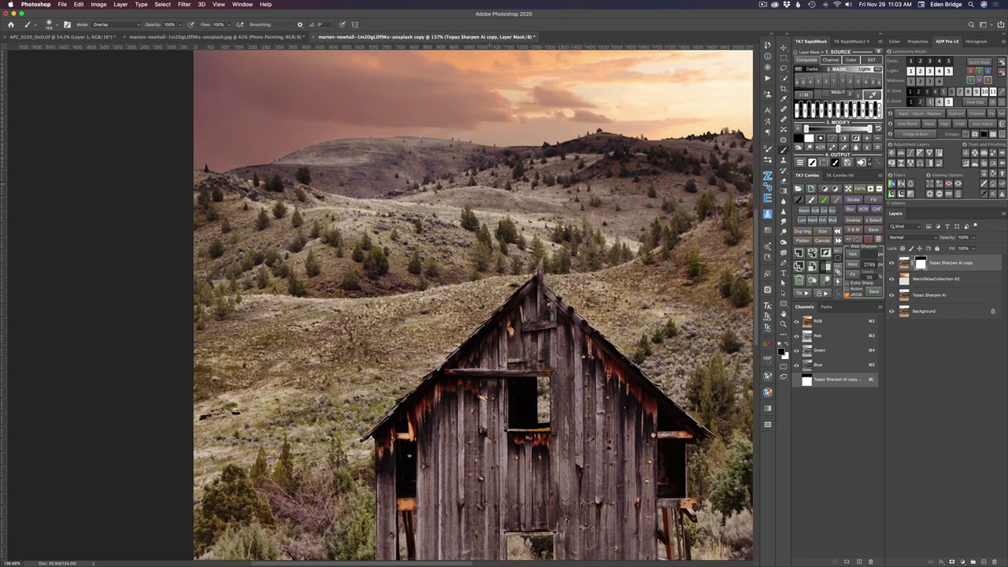
pyautogui.hscroll(8, 472, 305)
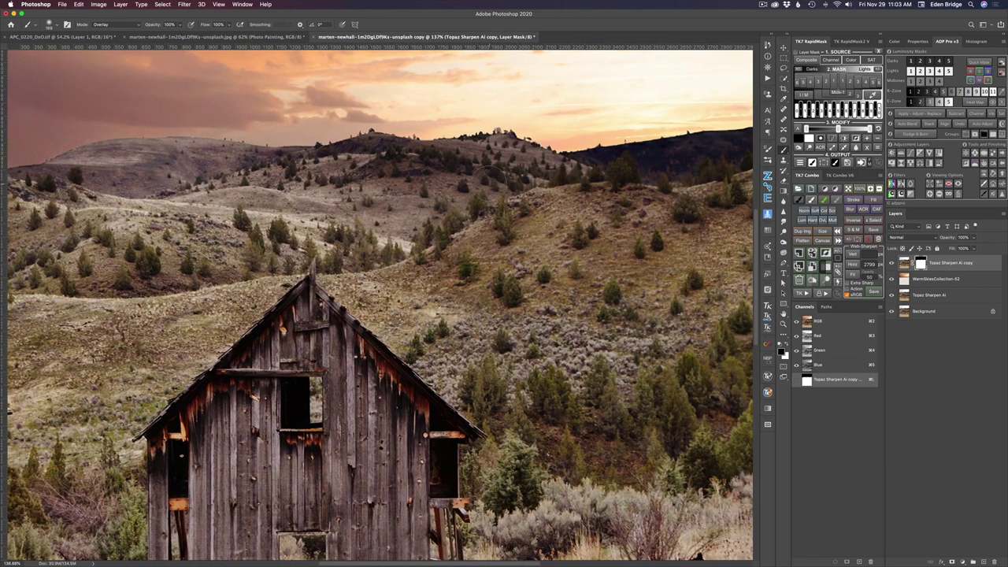
pyautogui.press('super+0')
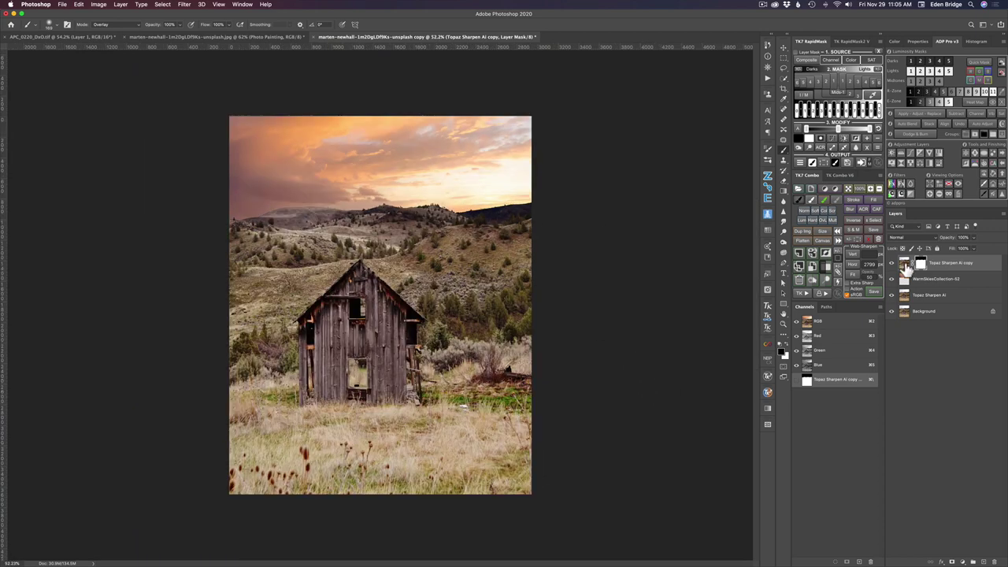
# Stamp all visible layers into a new layer on top and open it in Topaz Simplify 4
pyautogui.moveTo(907, 267); pyautogui.dragTo(908, 270)
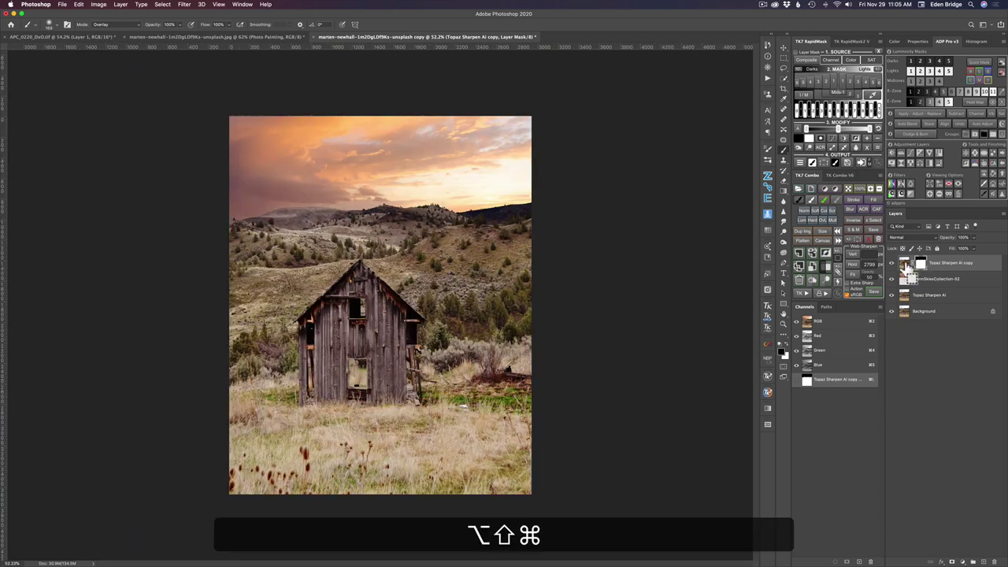
pyautogui.press('alt+shift+super+e')
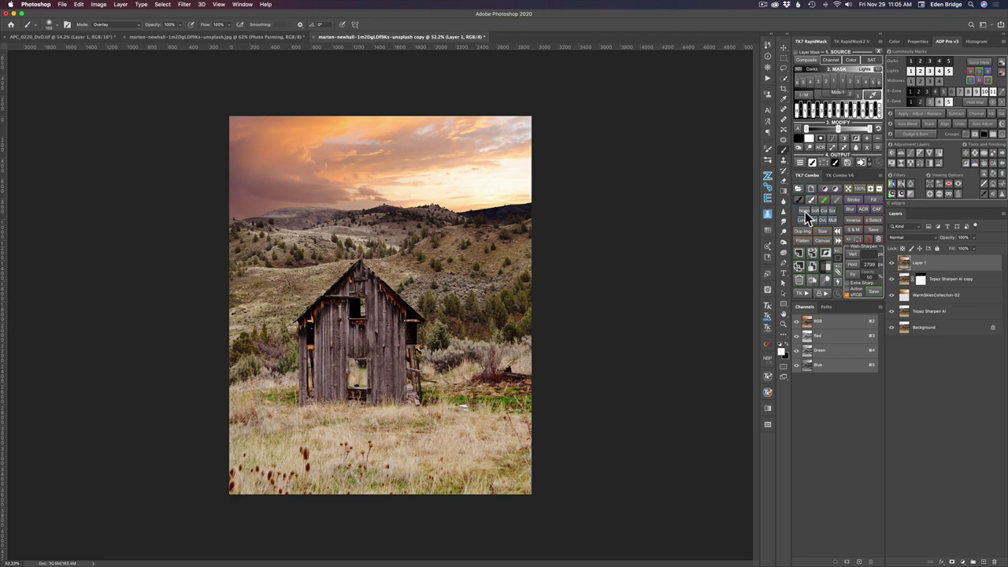
pyautogui.click(184, 5)
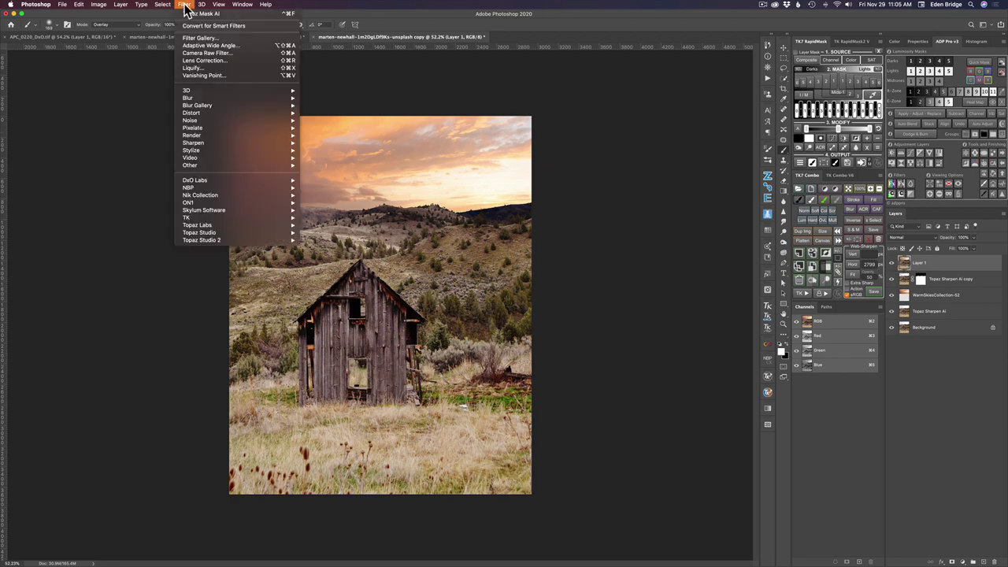
pyautogui.moveTo(214, 226)
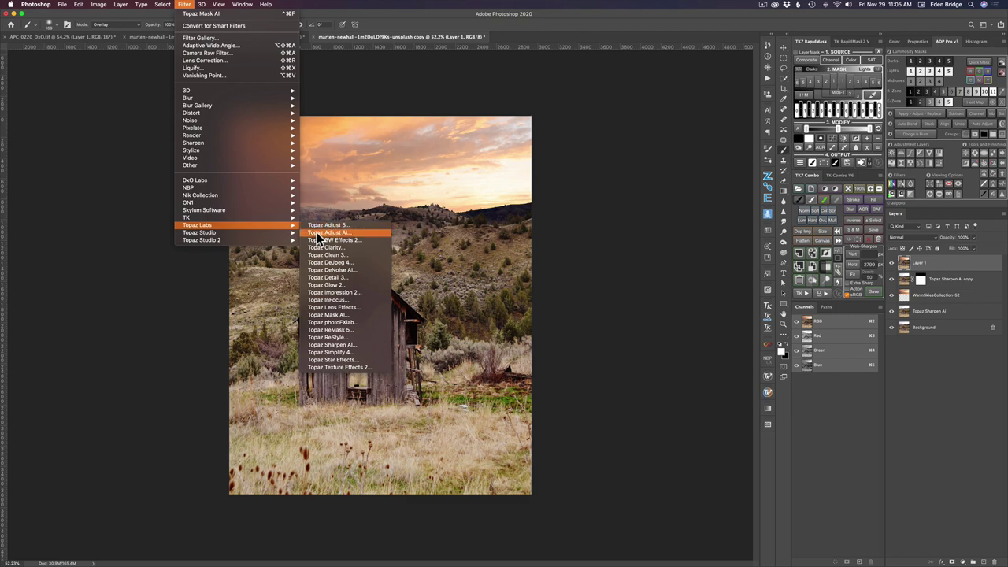
pyautogui.click(335, 352)
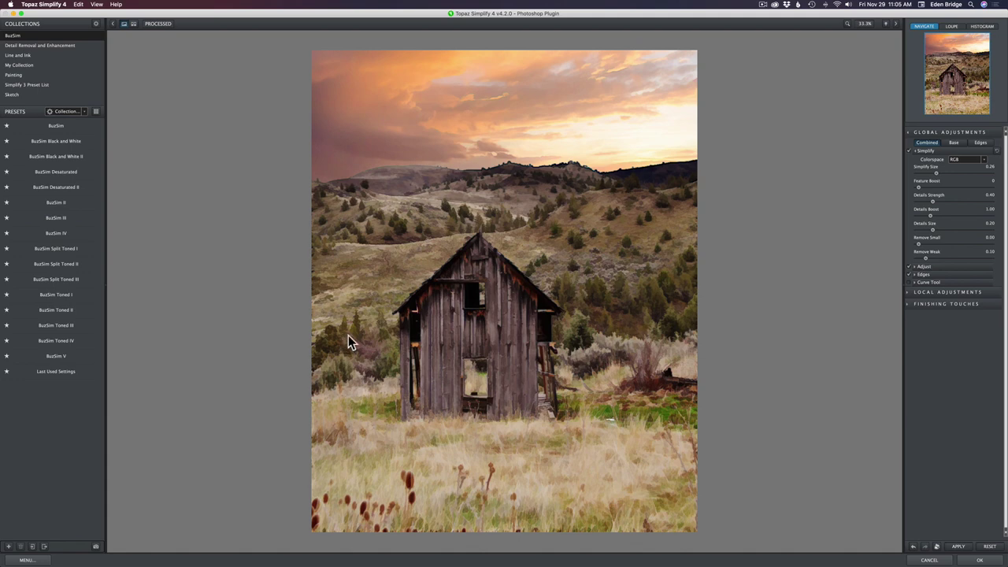
# Reset all Simplify adjustments to their defaults and set Simplify Size to about 0.30
pyautogui.click(908, 266)
pyautogui.click(989, 546)
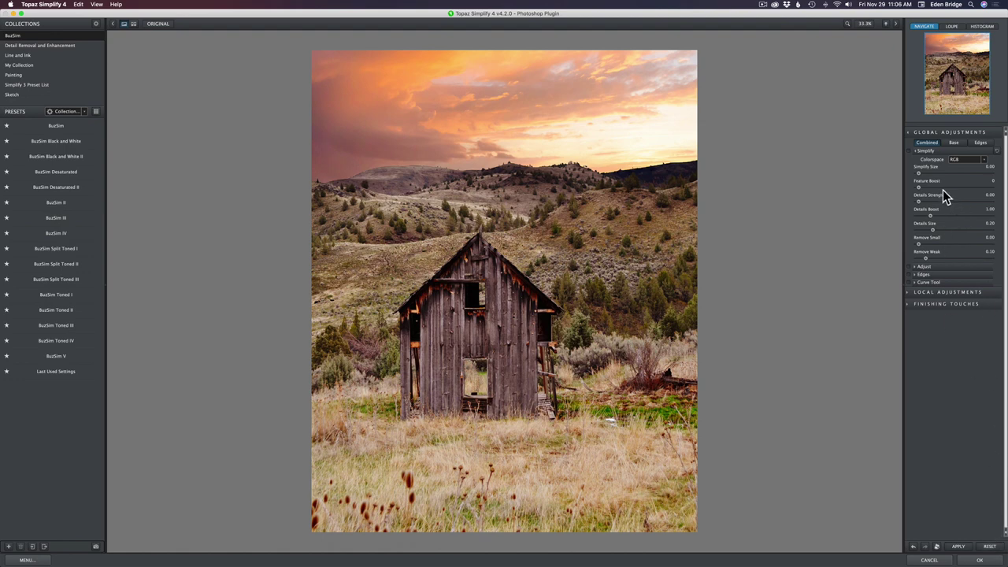
pyautogui.click(919, 172)
pyautogui.moveTo(919, 173); pyautogui.dragTo(935, 174)
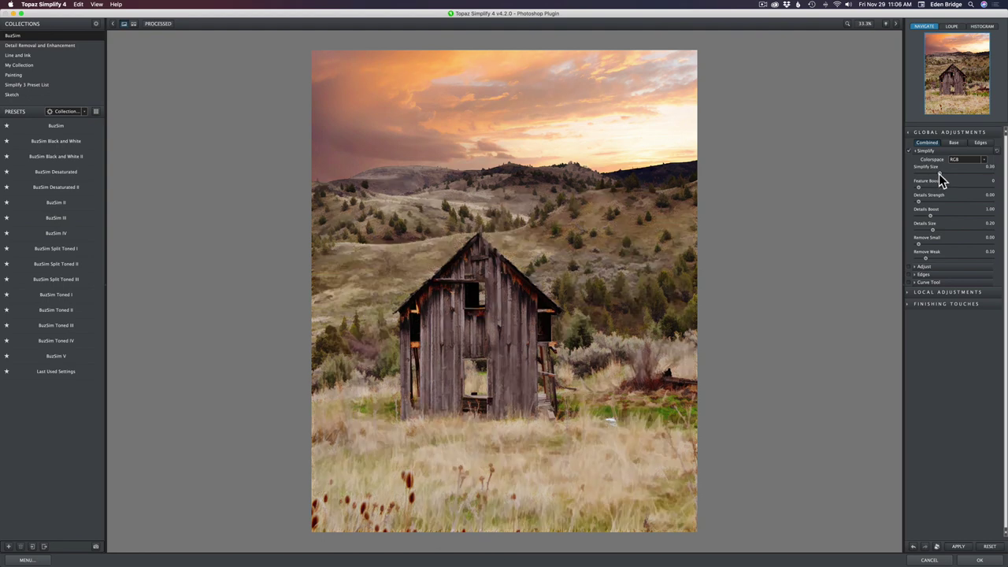
# Set Simplify Size to 0.25, try a Feature Boost of 1 before returning it to 0, and set Details Strength to 0.30
pyautogui.moveTo(938, 172); pyautogui.dragTo(936, 172)
pyautogui.click(923, 187)
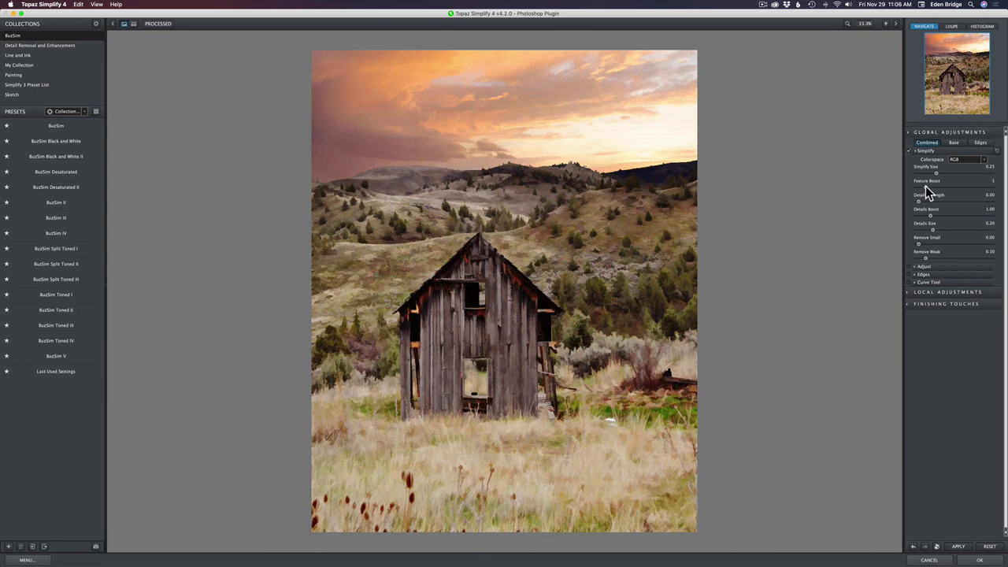
pyautogui.moveTo(925, 186)
pyautogui.mouseDown()
pyautogui.moveTo(894, 183)
pyautogui.moveTo(927, 204)
pyautogui.mouseUp()
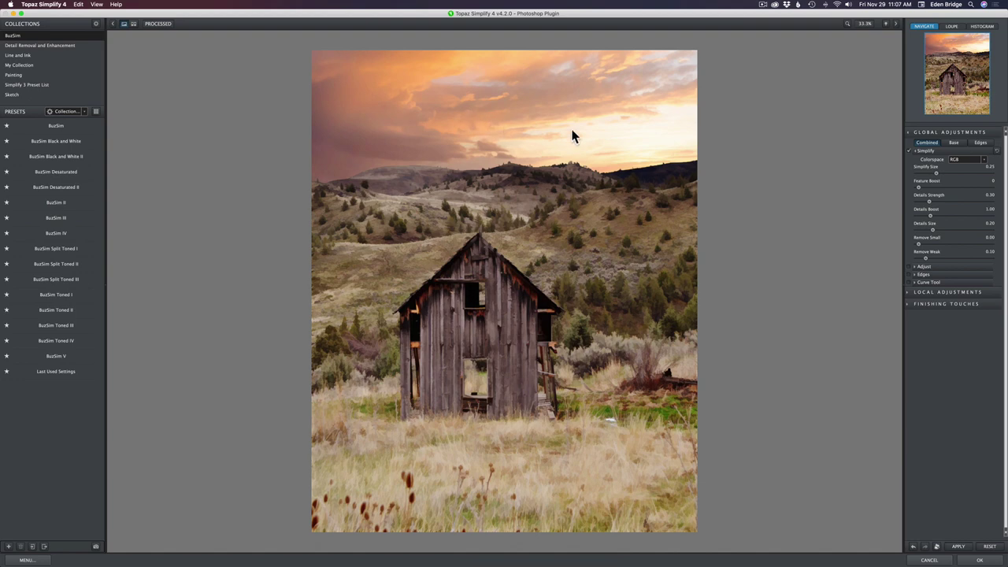
# Enable the Edges adjustment with an Edge Strength of 0.60 and apply the Simplify result to the layer
pyautogui.click(919, 275)
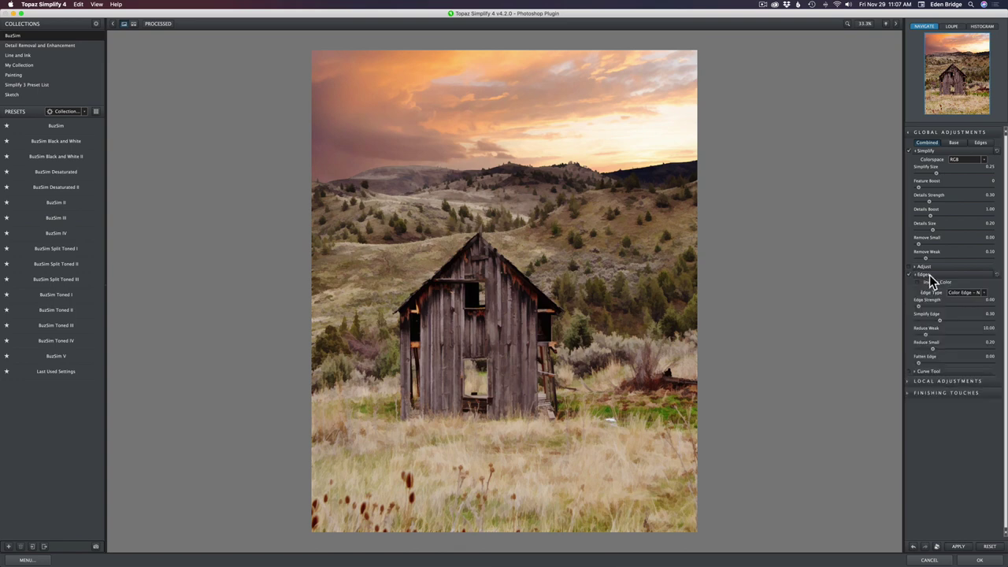
pyautogui.moveTo(921, 308); pyautogui.dragTo(930, 312)
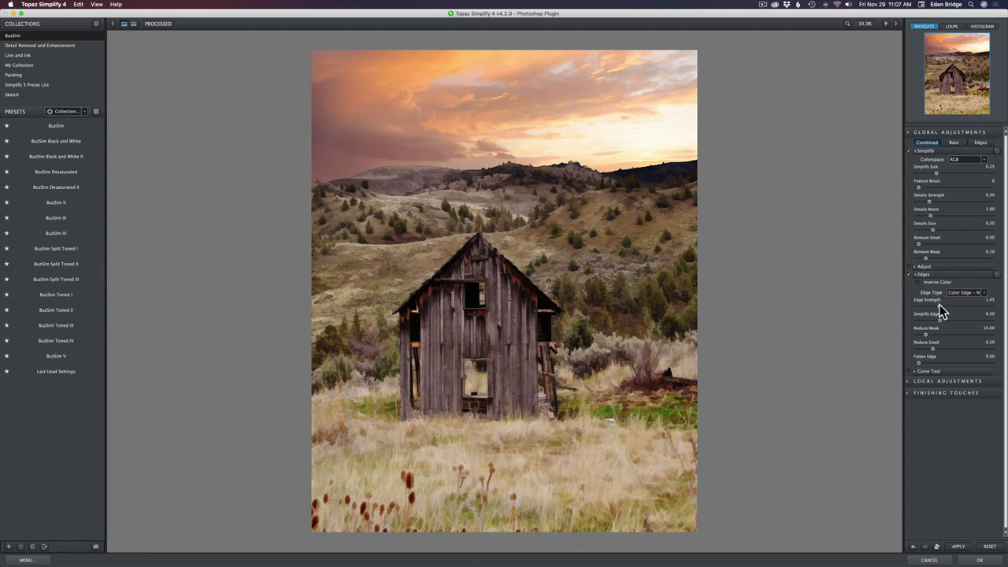
pyautogui.moveTo(936, 305); pyautogui.dragTo(926, 305)
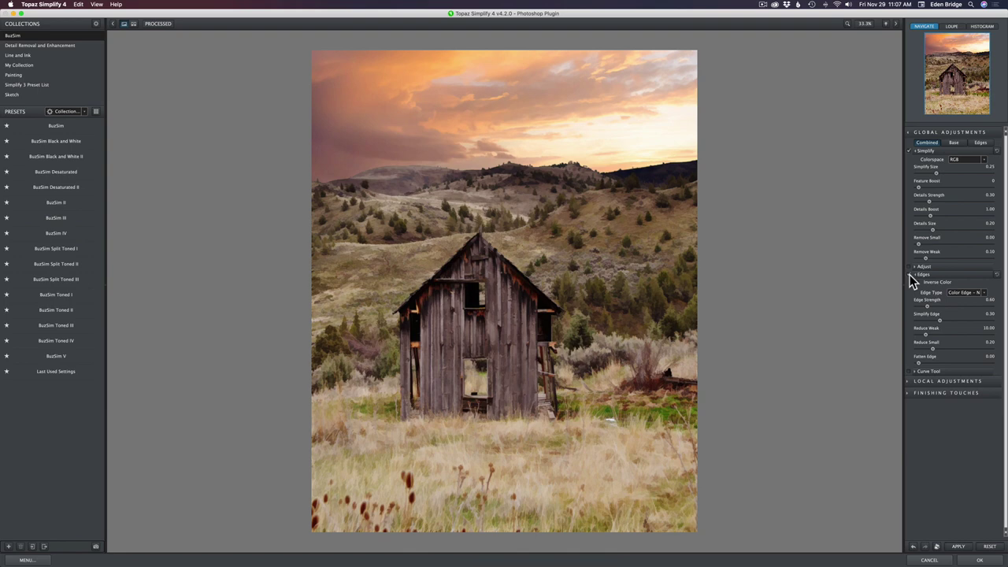
pyautogui.click(979, 559)
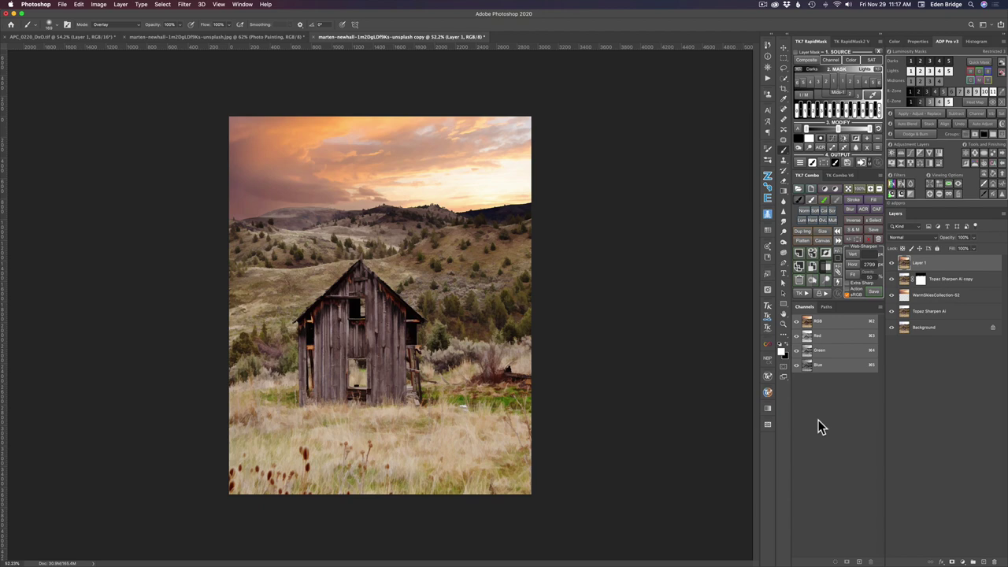
# Duplicate the layered image under the suggested copy name, check the source document, and return to the duplicate
pyautogui.click(99, 6)
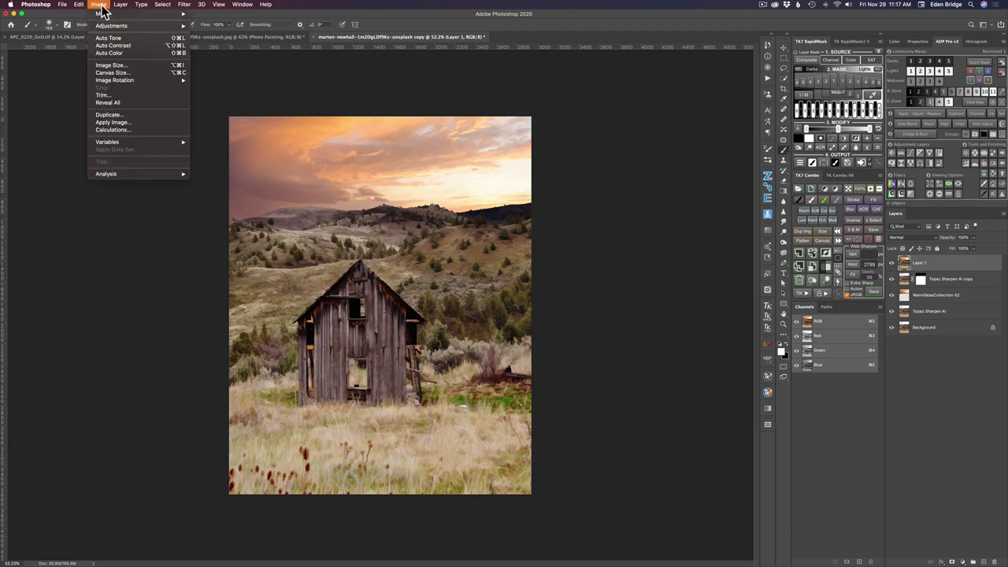
pyautogui.click(110, 118)
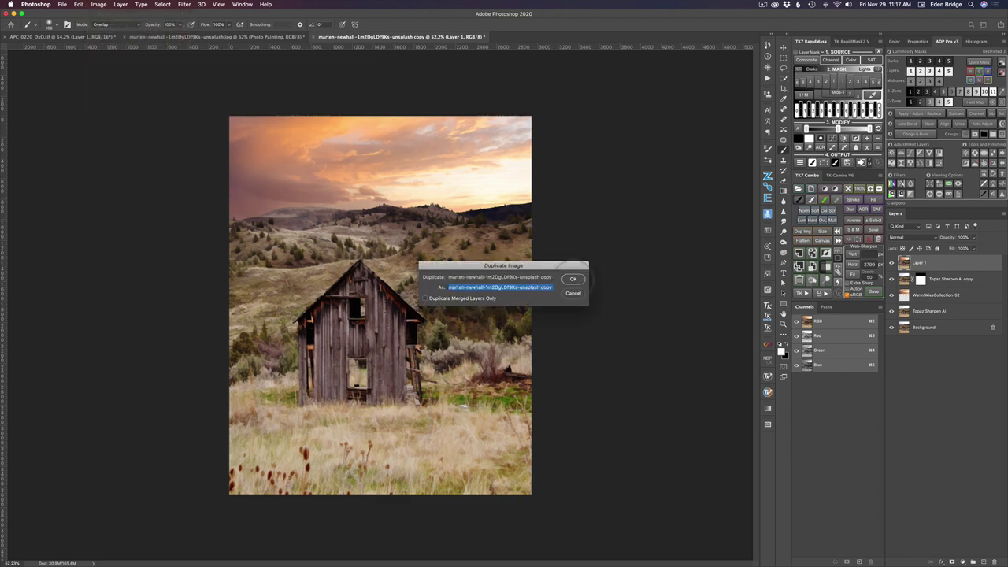
pyautogui.click(573, 285)
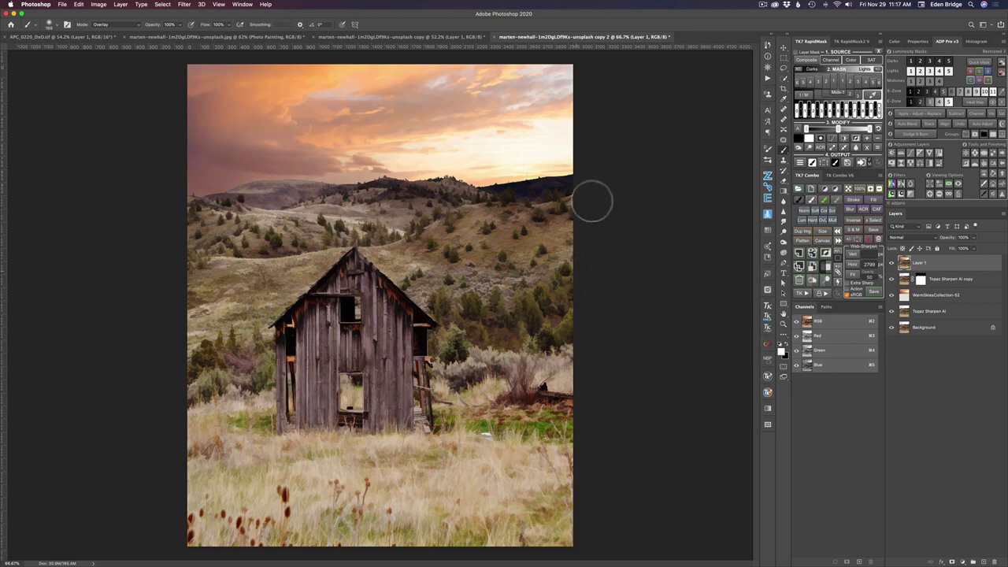
pyautogui.click(441, 37)
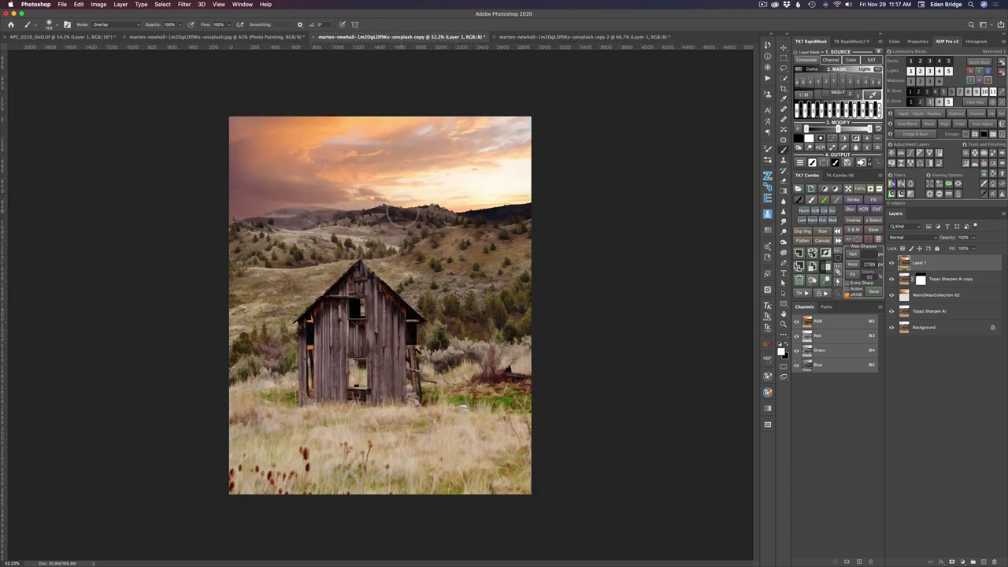
pyautogui.click(587, 37)
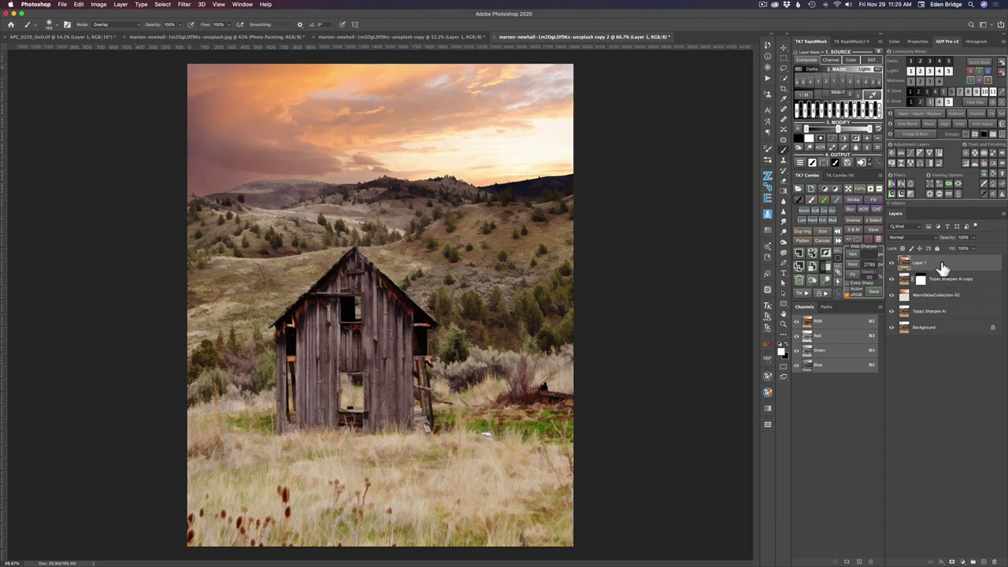
# Stamp all visible layers into a new layer on top of the duplicate and open it in Topaz Studio 2
pyautogui.press('shift+alt+super')
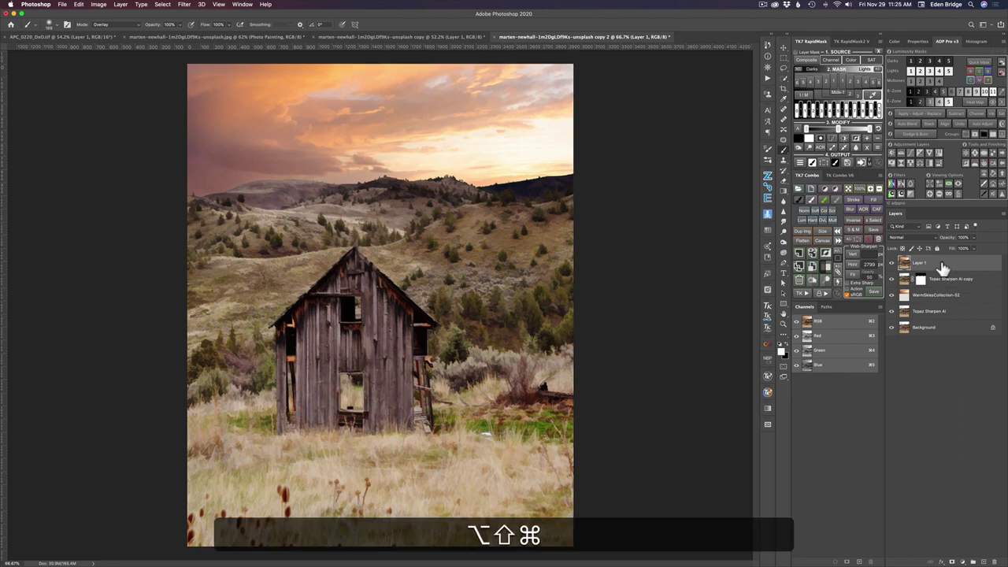
pyautogui.press('shift+alt+super+e')
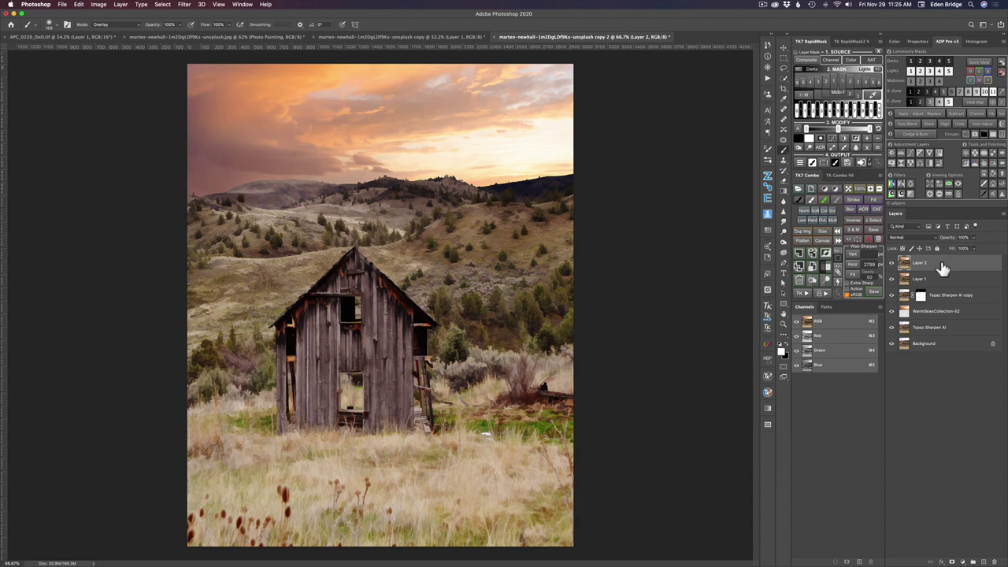
pyautogui.click(184, 5)
pyautogui.moveTo(220, 240)
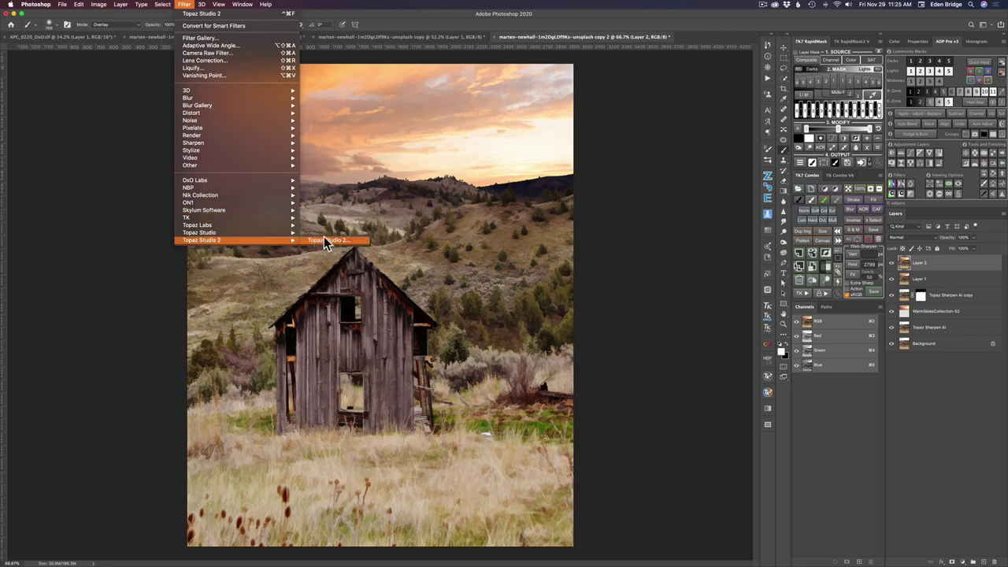
pyautogui.click(327, 240)
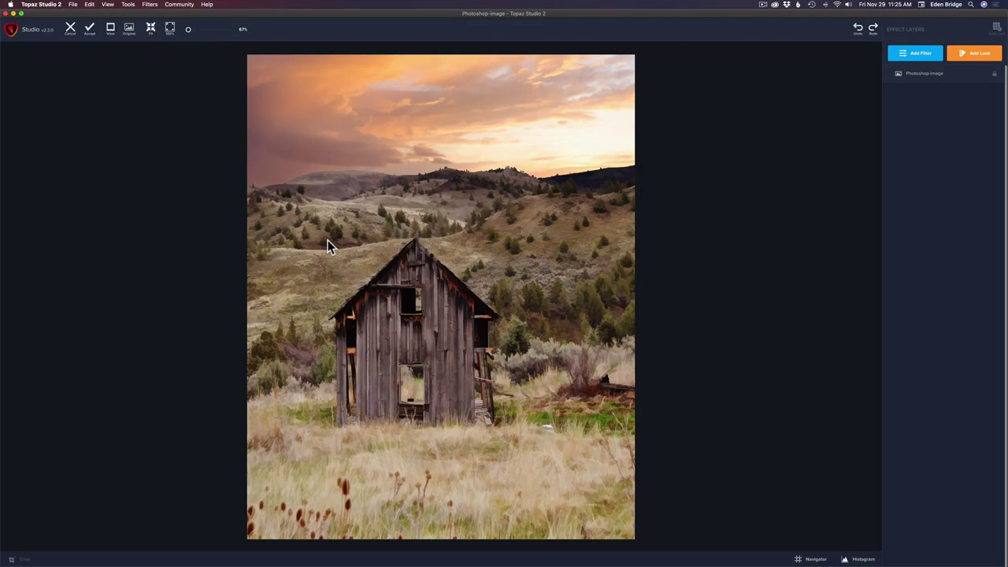
# Add an Impression filter, try several stroke brushes, and choose the third brush in the first row
pyautogui.click(928, 55)
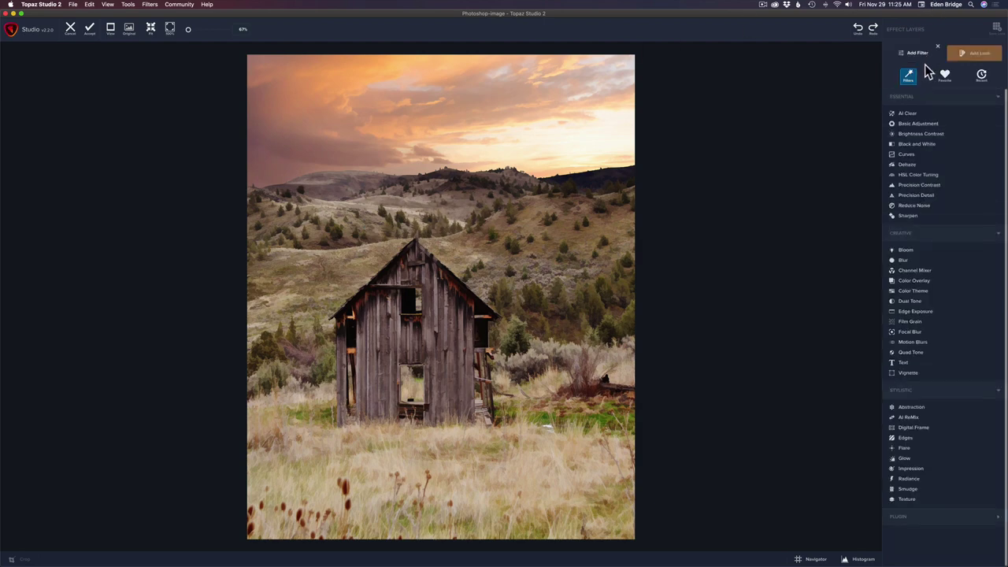
pyautogui.click(912, 469)
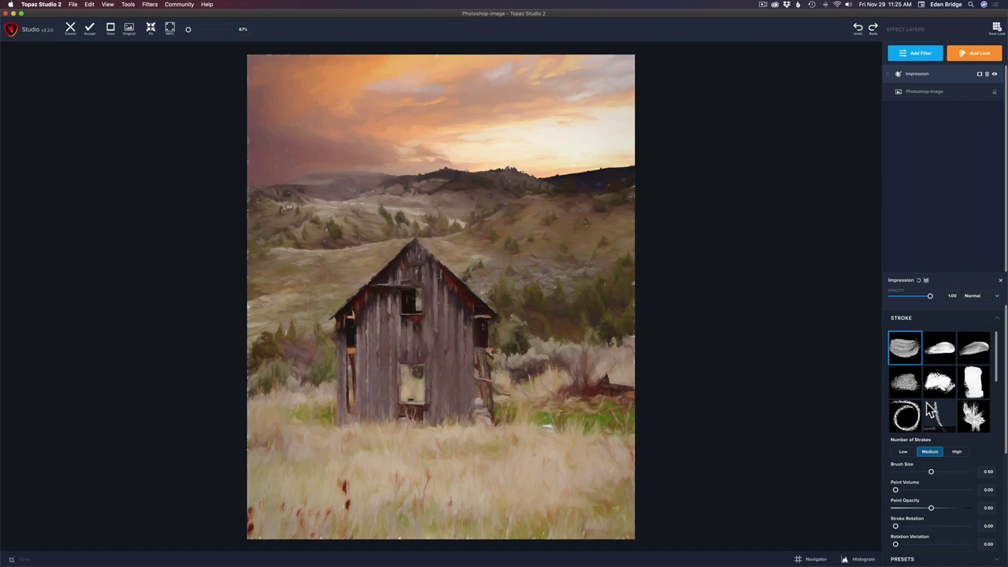
pyautogui.click(942, 354)
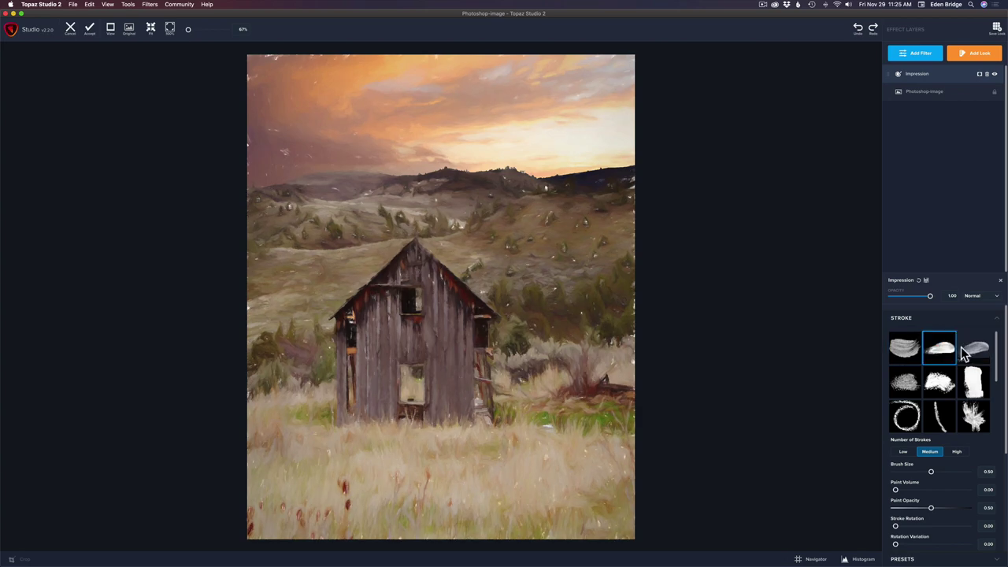
pyautogui.click(972, 353)
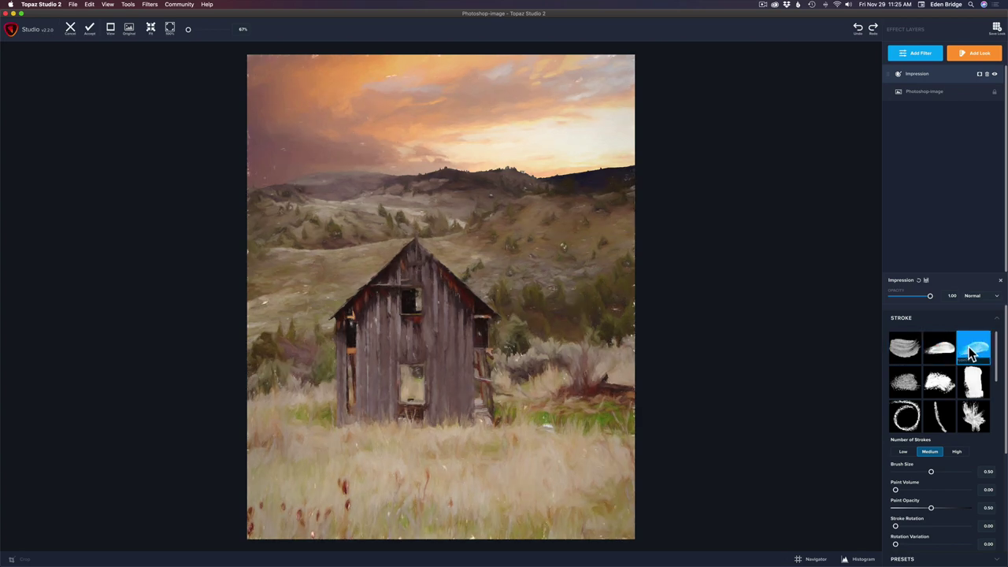
pyautogui.click(974, 381)
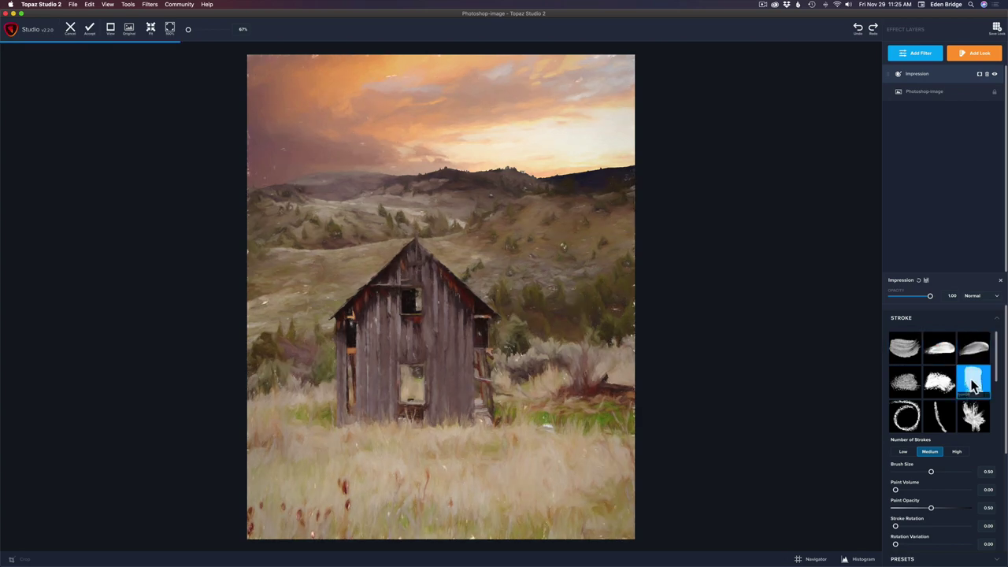
pyautogui.click(944, 383)
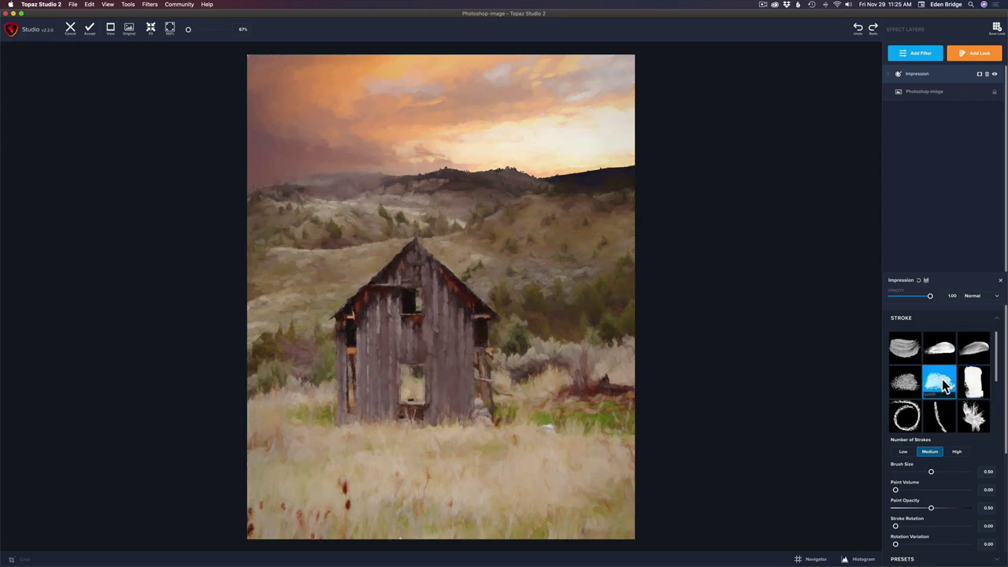
pyautogui.click(973, 417)
pyautogui.click(976, 353)
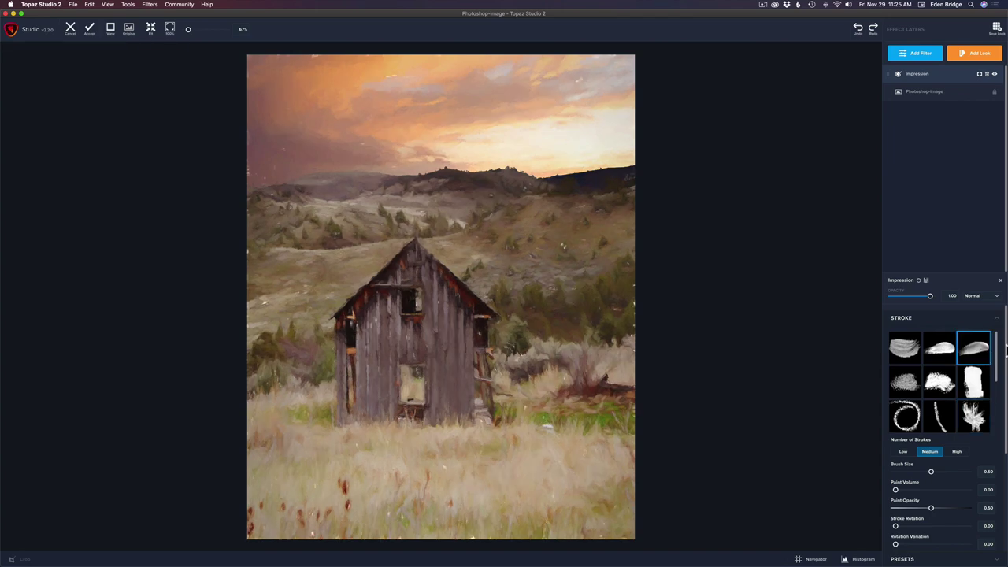
# Set the Impression texture's Background Type to Original
pyautogui.scroll(-5, 1005, 350)
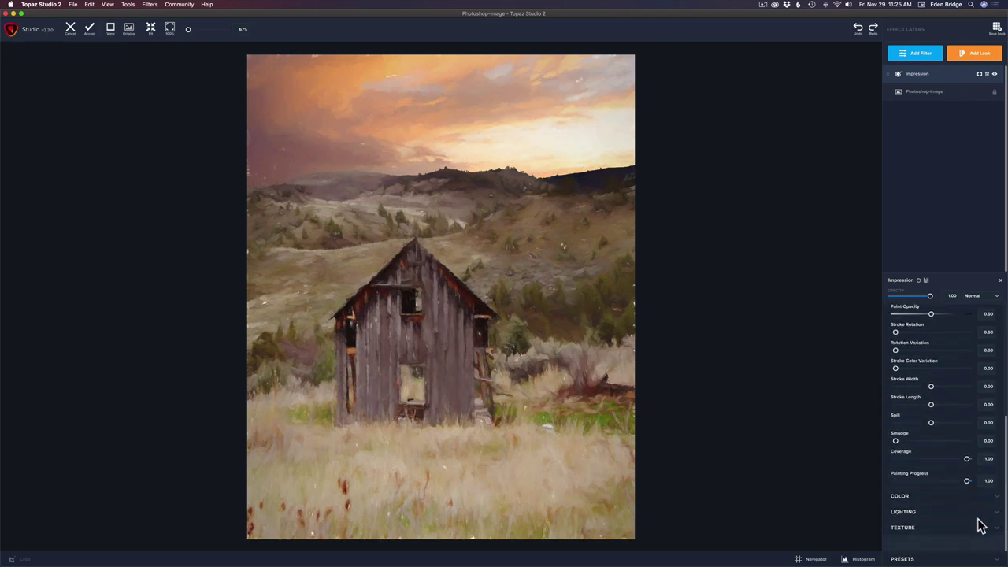
pyautogui.click(939, 529)
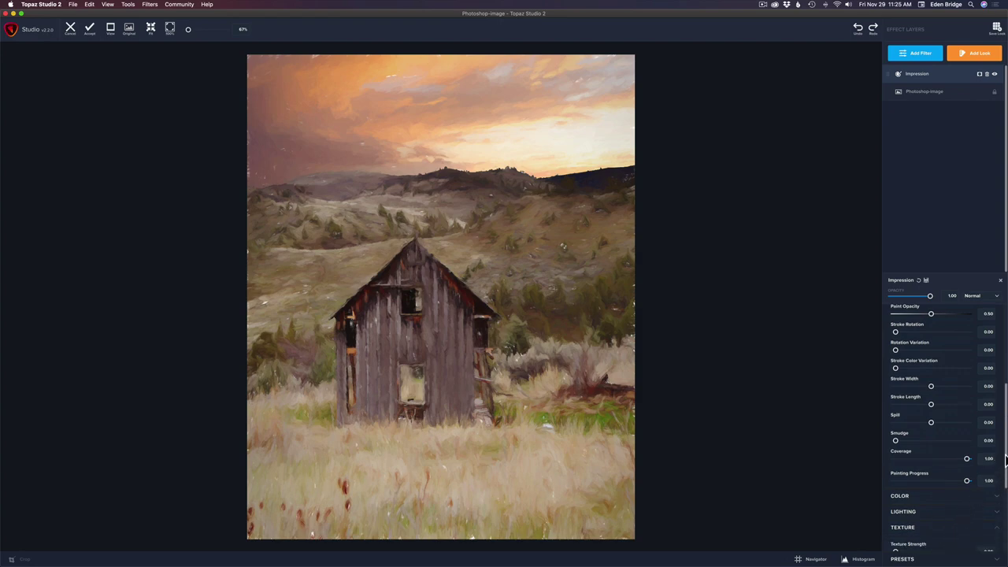
pyautogui.scroll(-5, 1005, 459)
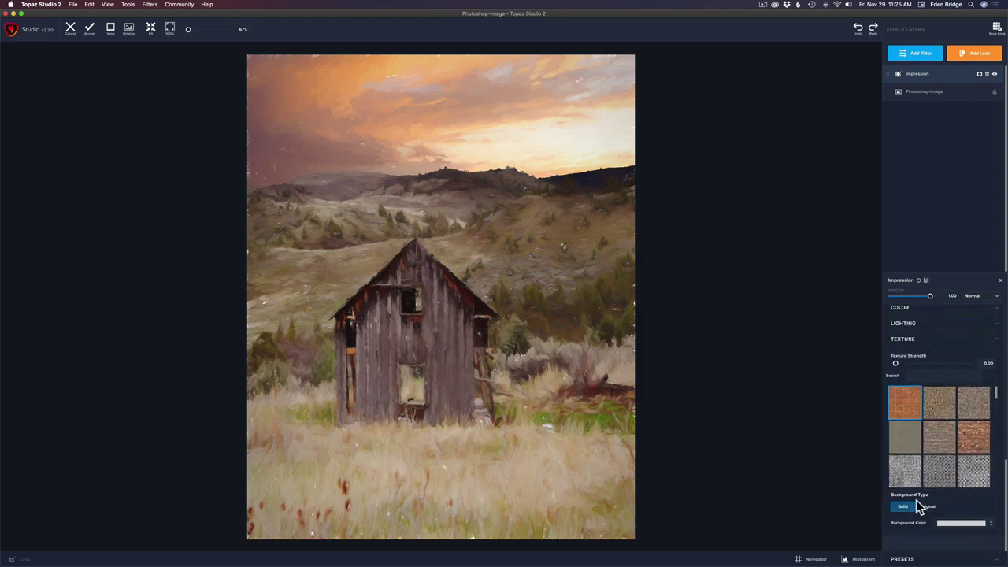
pyautogui.click(928, 506)
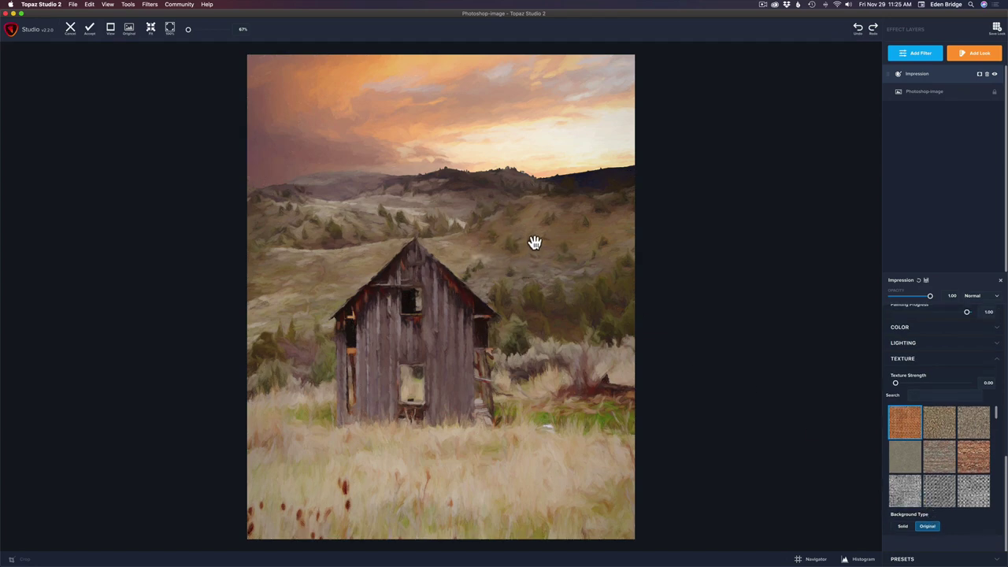
# Compare the Low, Medium and High stroke counts, keep Number of Strokes at High, and set Brush Size to 0.58
pyautogui.scroll(4, 1004, 441)
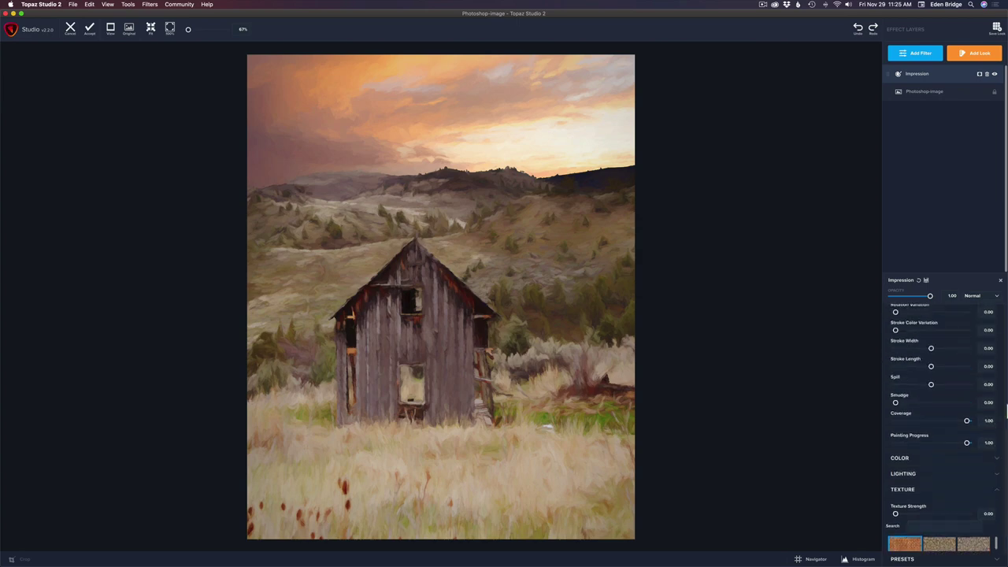
pyautogui.scroll(5, 1006, 394)
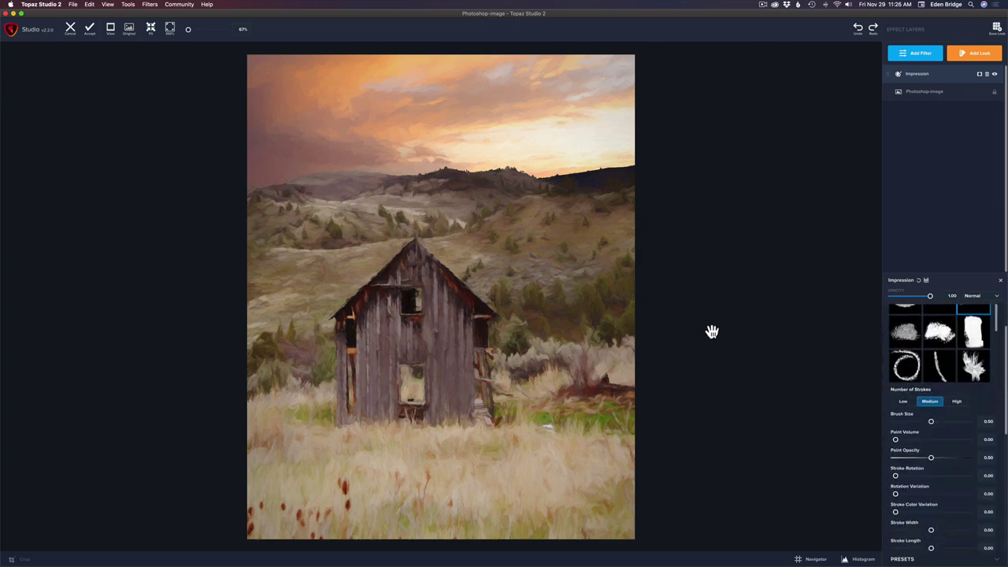
pyautogui.click(903, 401)
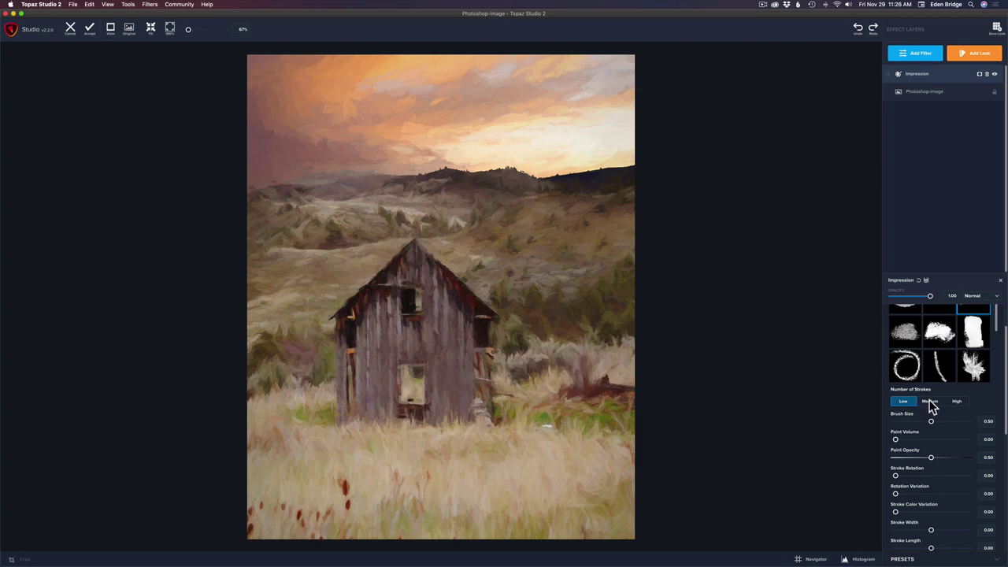
pyautogui.click(930, 402)
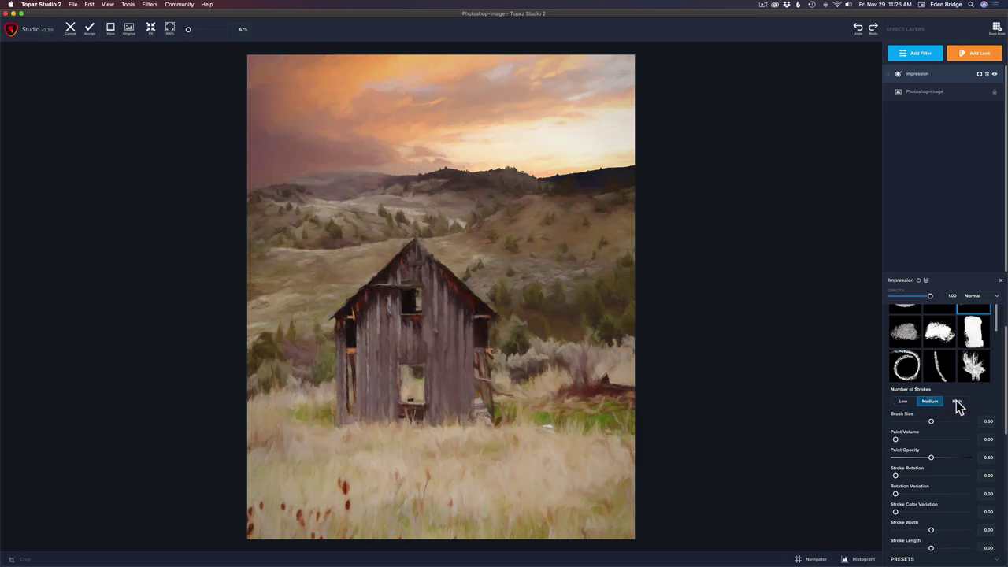
pyautogui.click(957, 403)
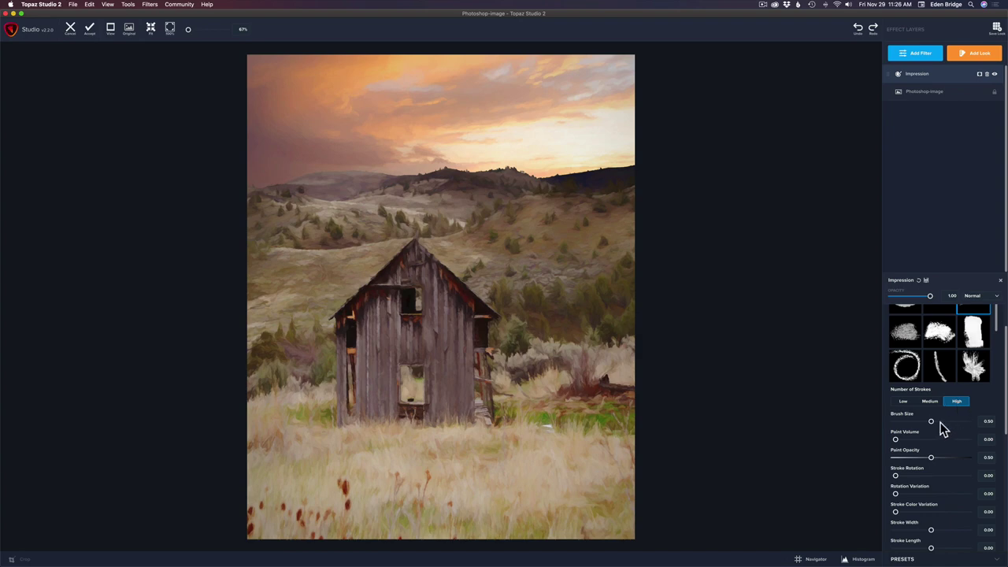
pyautogui.moveTo(931, 423)
pyautogui.mouseDown()
pyautogui.moveTo(951, 427)
pyautogui.moveTo(905, 424)
pyautogui.moveTo(933, 426)
pyautogui.mouseUp()
pyautogui.moveTo(933, 426); pyautogui.dragTo(938, 427)
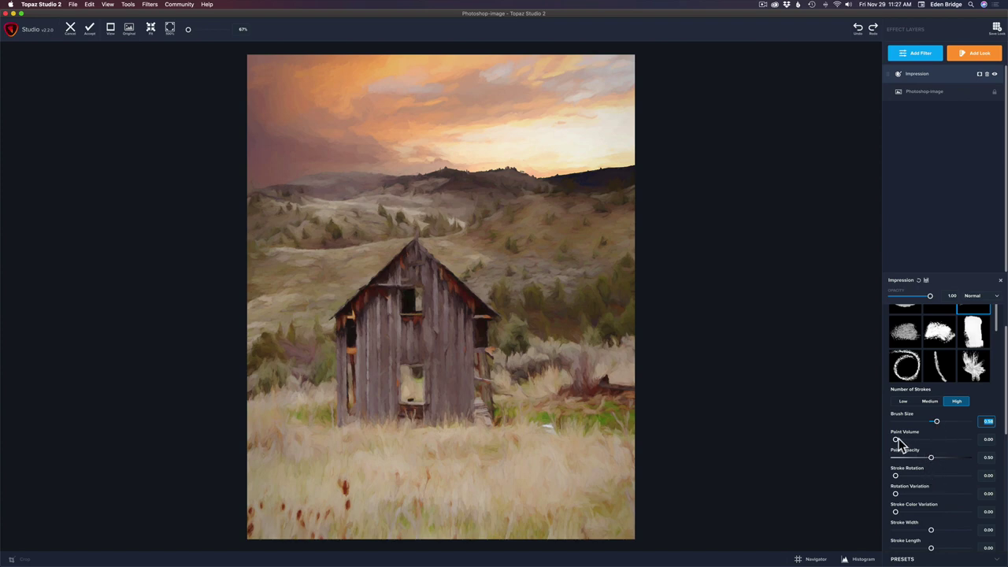
# Try Paint Volume values of about 0.33 and 0.42 on the Impression filter and reset Paint Volume to 0
pyautogui.moveTo(930, 457)
pyautogui.mouseDown()
pyautogui.moveTo(958, 459)
pyautogui.moveTo(930, 462)
pyautogui.mouseUp()
pyautogui.moveTo(895, 440); pyautogui.dragTo(929, 443)
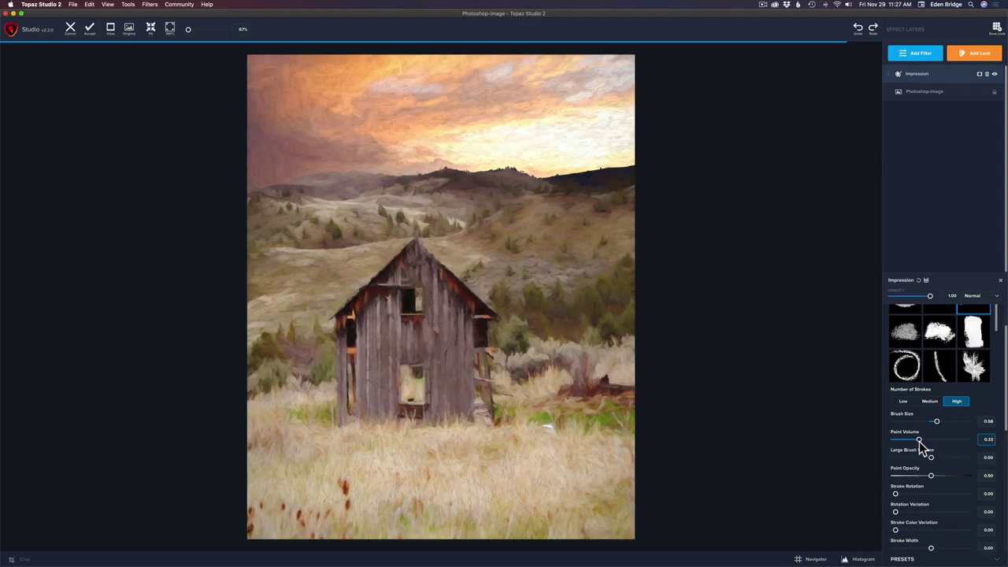
pyautogui.moveTo(929, 441)
pyautogui.mouseDown()
pyautogui.moveTo(966, 452)
pyautogui.moveTo(918, 443)
pyautogui.mouseUp()
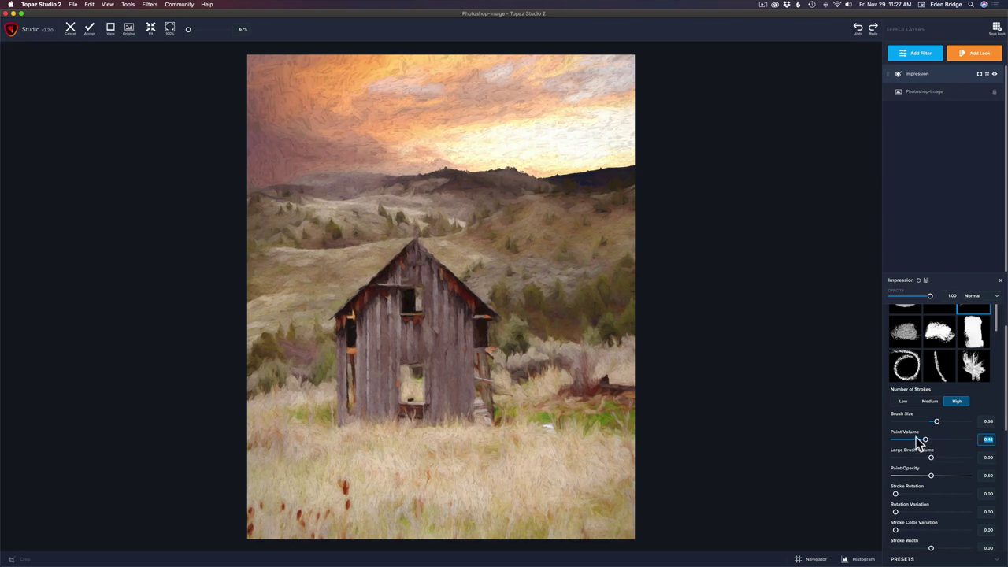
pyautogui.write('0')
pyautogui.press('Return')
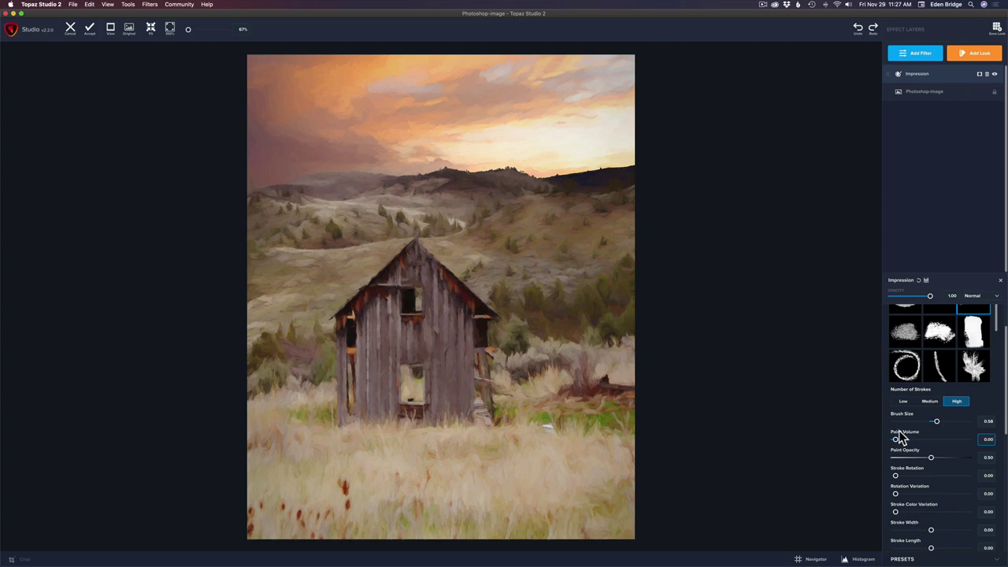
# Accept the Impression result back into Photoshop and add a white layer mask to Layer 2
pyautogui.click(92, 31)
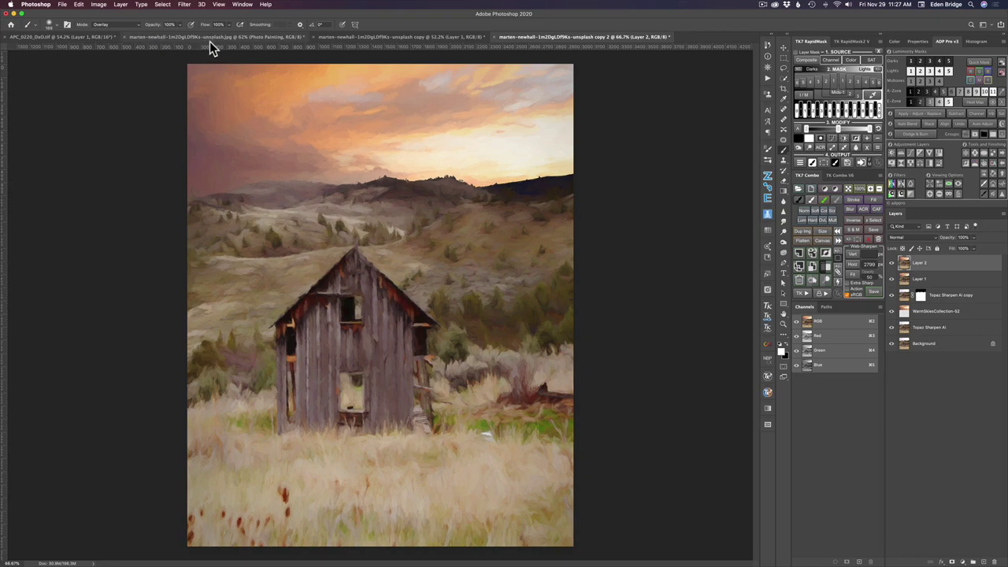
pyautogui.click(952, 561)
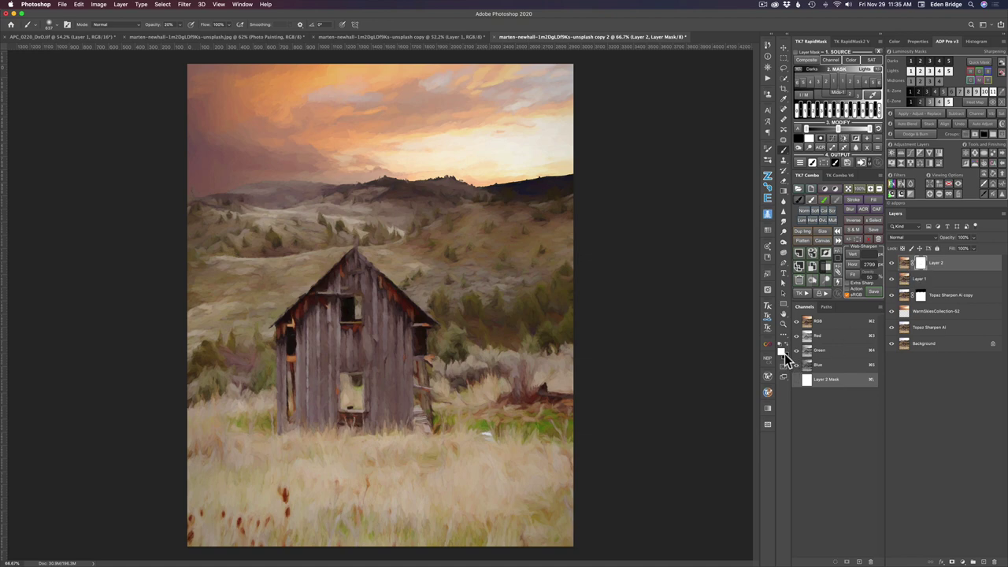
# Paint over the sky on Layer 2's mask with black at 20% brush opacity and check the mask on its own
pyautogui.press('x')
pyautogui.press('2')
pyautogui.press('alt')
pyautogui.keyDown('alt'); pyautogui.click(919, 263); pyautogui.keyUp('alt')
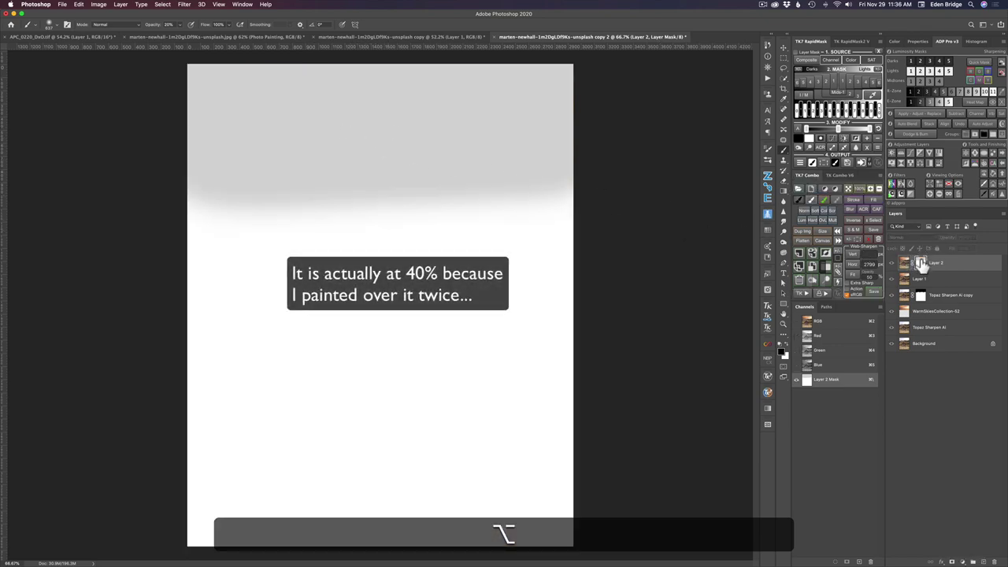
pyautogui.keyDown('alt'); pyautogui.click(920, 263); pyautogui.keyUp('alt')
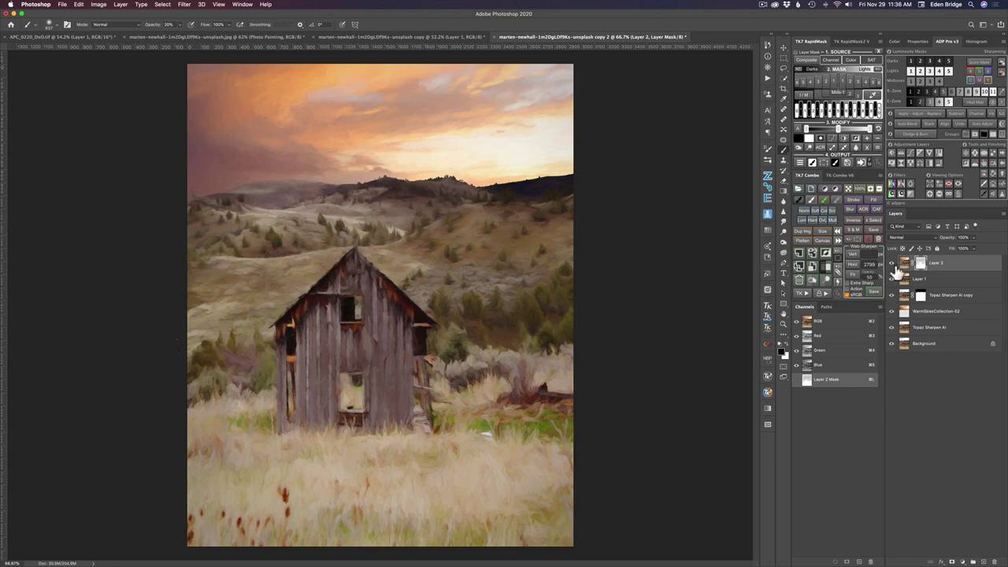
# Paint across the foreground grass on Layer 2's mask with a large black brush at 20% opacity
pyautogui.press('shift')
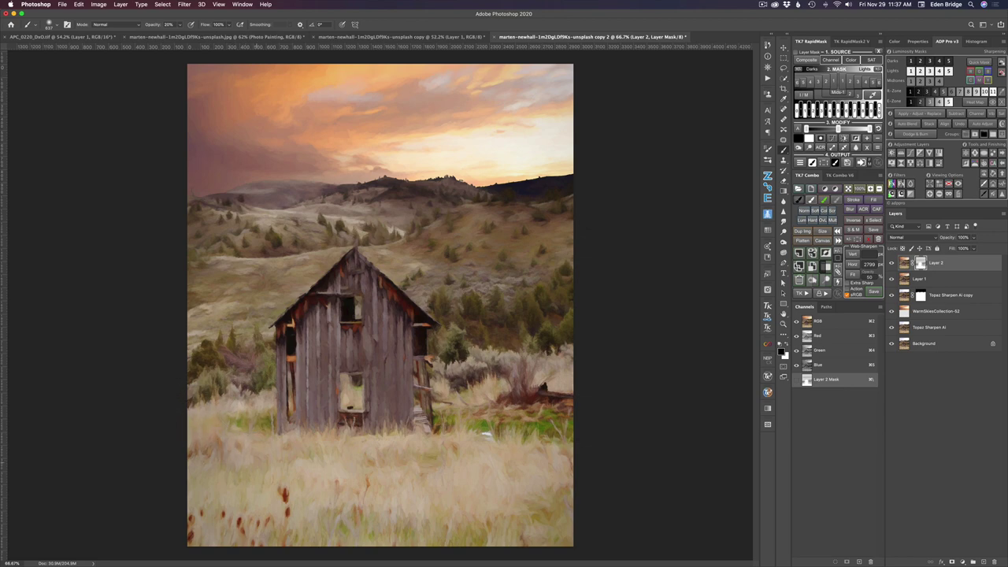
pyautogui.moveTo(236, 466)
pyautogui.mouseDown()
pyautogui.moveTo(452, 478)
pyautogui.moveTo(552, 463)
pyautogui.mouseUp()
pyautogui.moveTo(334, 497)
pyautogui.mouseDown()
pyautogui.moveTo(566, 503)
pyautogui.moveTo(571, 457)
pyautogui.moveTo(447, 480)
pyautogui.mouseUp()
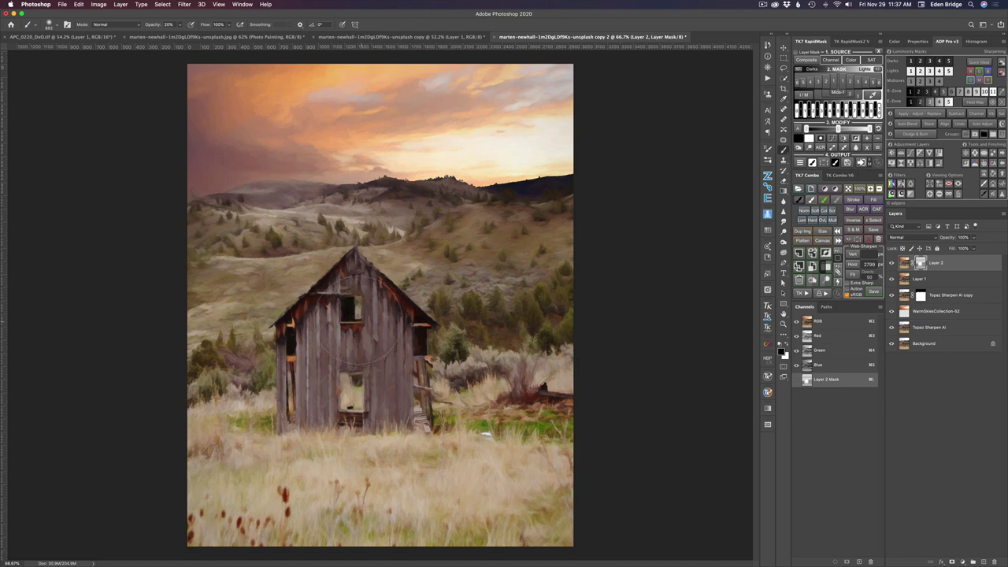
# Paint over the barn's roof and walls on Layer 2's mask with a smaller black brush at 50% opacity
pyautogui.hotkey('ctrl', 'alt')
pyautogui.moveTo(359, 309); pyautogui.dragTo(293, 316)
pyautogui.press('1')
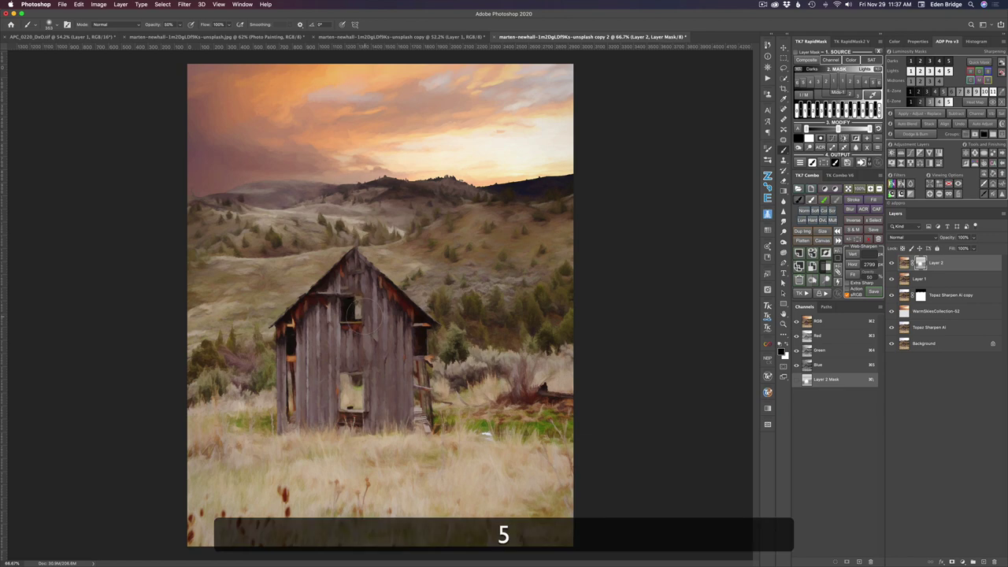
pyautogui.moveTo(330, 279); pyautogui.dragTo(343, 300)
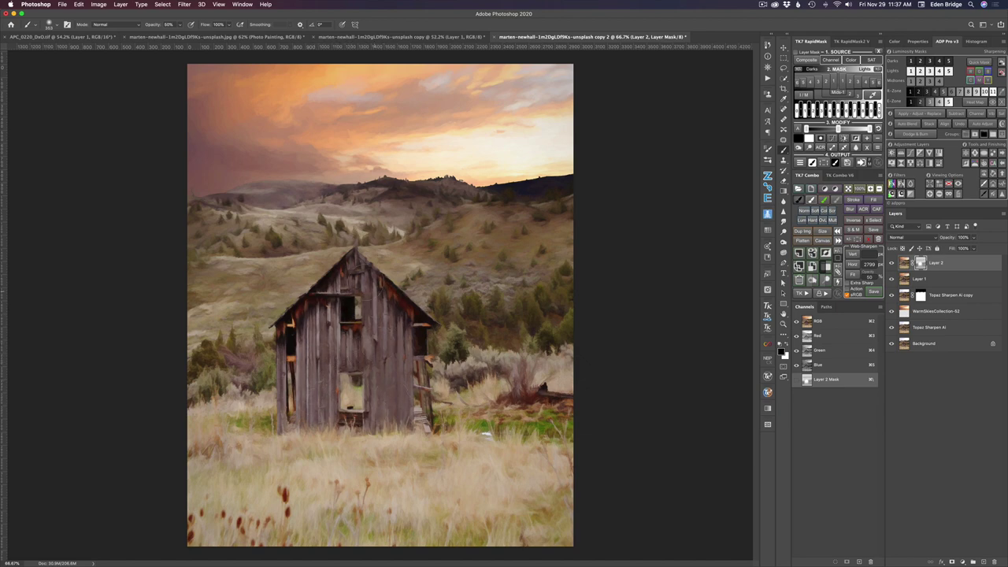
pyautogui.moveTo(344, 300); pyautogui.dragTo(339, 270)
pyautogui.moveTo(368, 341); pyautogui.dragTo(312, 355)
pyautogui.moveTo(387, 334); pyautogui.dragTo(382, 317)
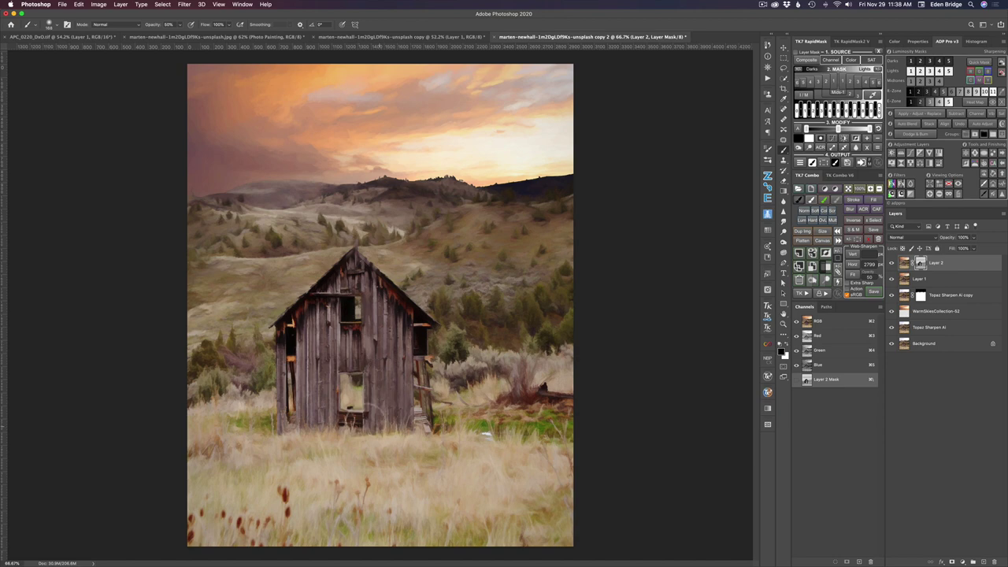
# Working directly on Layer 2's mask, darken the barn's right wall and cover the white streak beside the roof with sampled gray
pyautogui.press('alt')
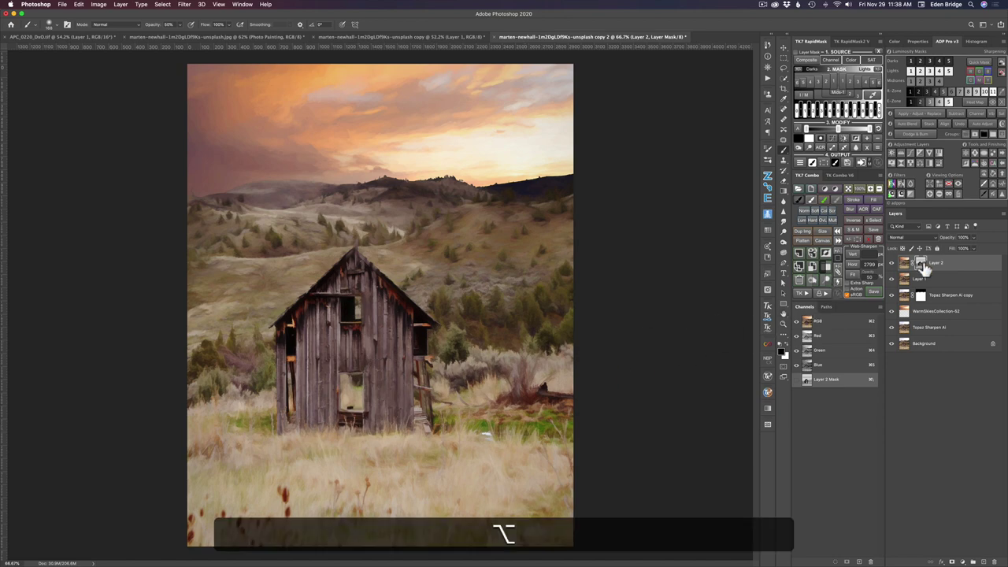
pyautogui.keyDown('alt'); pyautogui.click(921, 266); pyautogui.keyUp('alt')
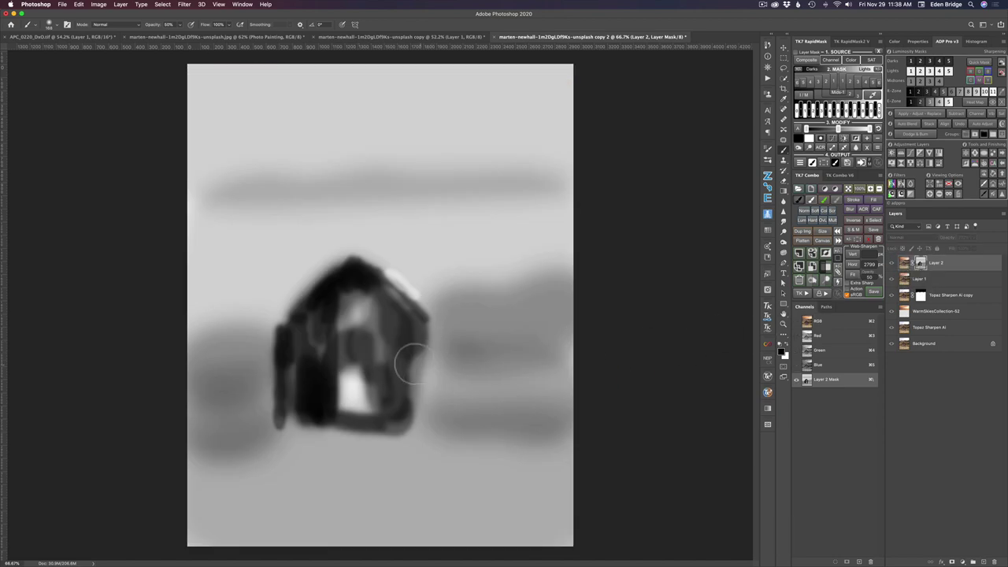
pyautogui.moveTo(406, 385)
pyautogui.mouseDown()
pyautogui.moveTo(404, 413)
pyautogui.moveTo(399, 365)
pyautogui.moveTo(392, 387)
pyautogui.moveTo(384, 356)
pyautogui.moveTo(373, 361)
pyautogui.moveTo(349, 340)
pyautogui.moveTo(318, 350)
pyautogui.moveTo(317, 310)
pyautogui.moveTo(294, 344)
pyautogui.moveTo(364, 286)
pyautogui.moveTo(392, 324)
pyautogui.moveTo(390, 295)
pyautogui.moveTo(411, 340)
pyautogui.moveTo(419, 316)
pyautogui.mouseUp()
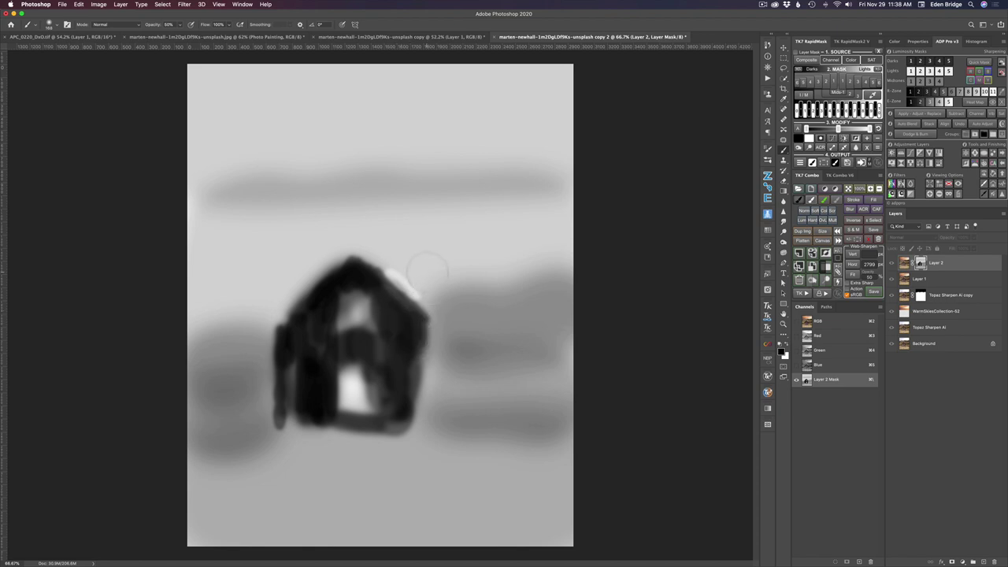
pyautogui.keyDown('alt'); pyautogui.click(423, 260); pyautogui.keyUp('alt')
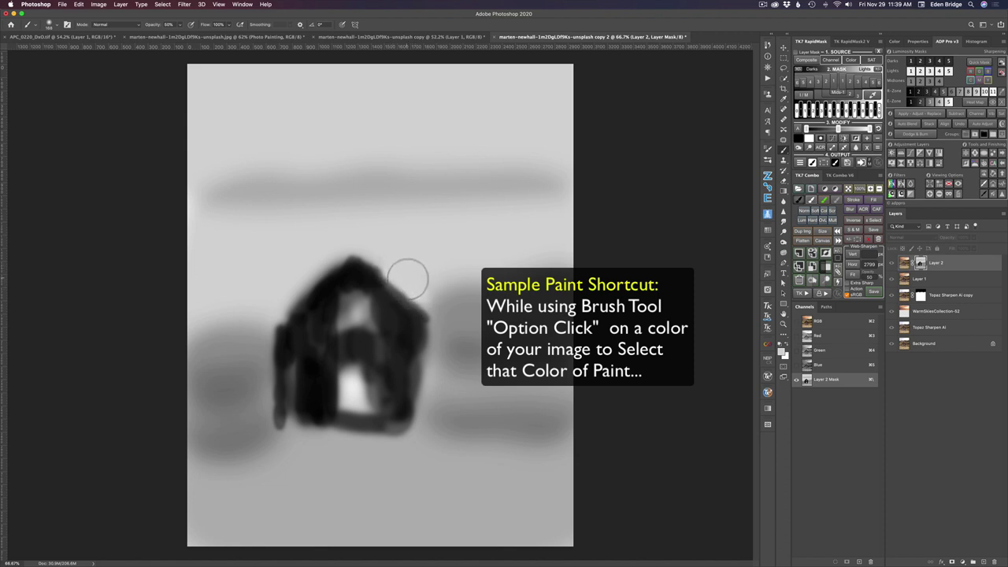
pyautogui.press('alt')
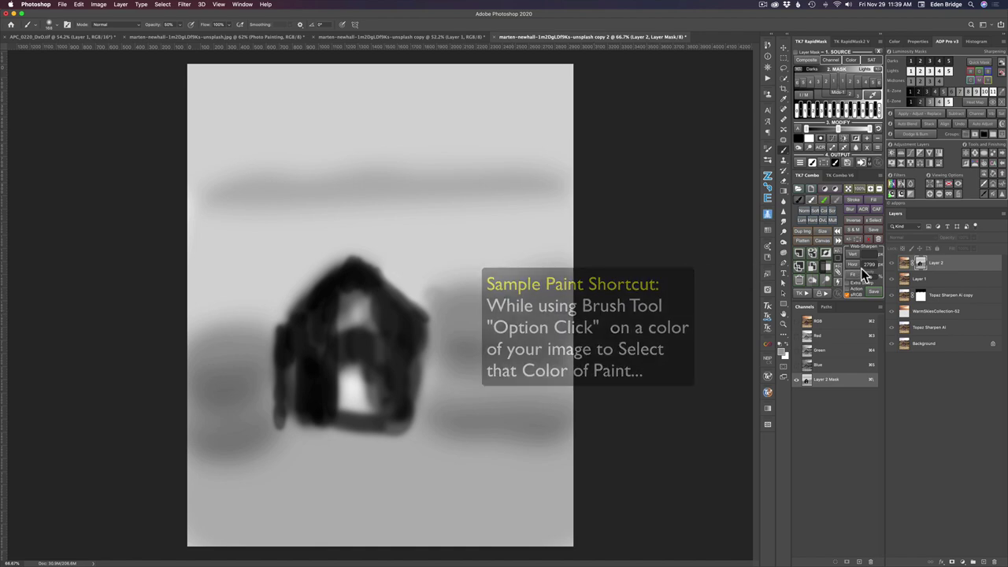
pyautogui.press('alt')
pyautogui.keyDown('alt'); pyautogui.click(921, 265); pyautogui.keyUp('alt')
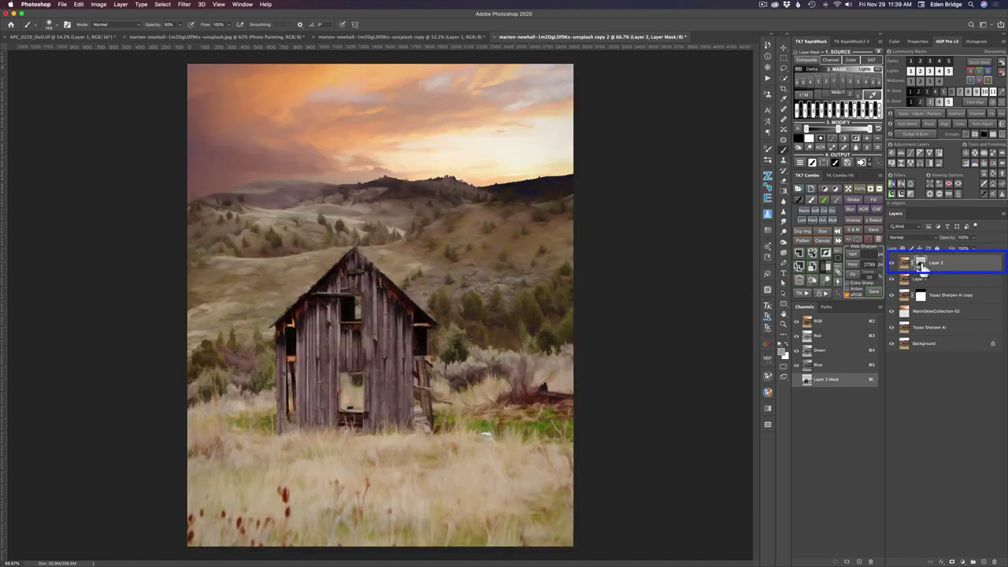
# Compare the image with Layer 2's mask disabled and enabled, and with Layer 2 hidden and shown
pyautogui.press('shift')
pyautogui.keyDown('shift'); pyautogui.click(922, 267); pyautogui.keyUp('shift')
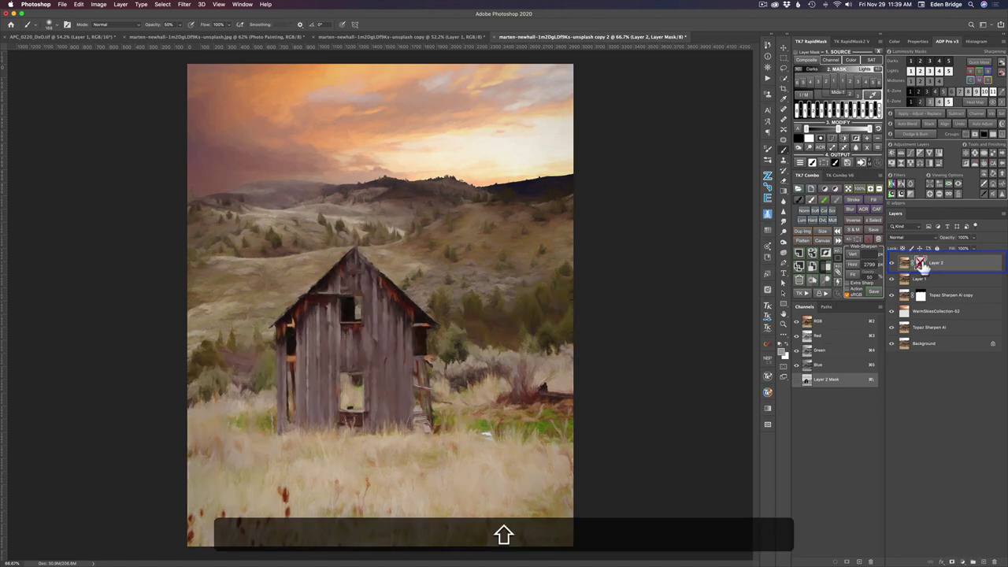
pyautogui.keyDown('shift'); pyautogui.click(924, 267); pyautogui.keyUp('shift')
pyautogui.keyDown('shift'); pyautogui.click(922, 266); pyautogui.keyUp('shift')
pyautogui.keyDown('shift'); pyautogui.click(923, 267); pyautogui.keyUp('shift')
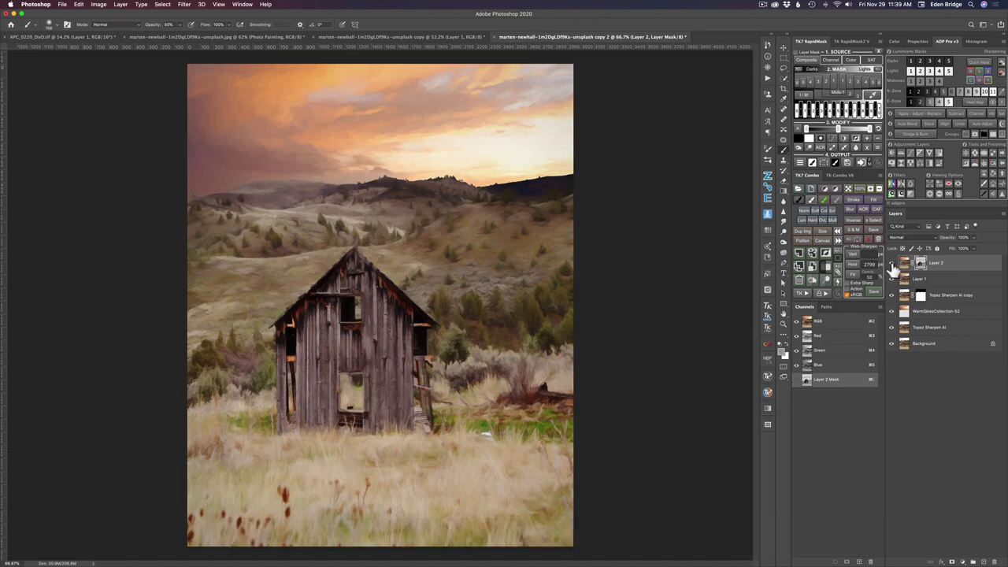
pyautogui.click(892, 265)
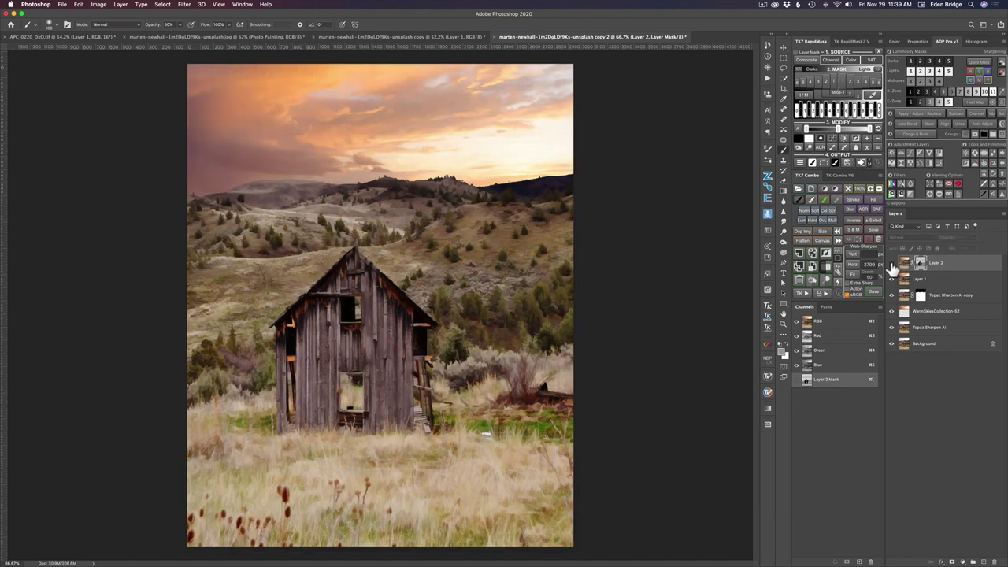
pyautogui.click(892, 264)
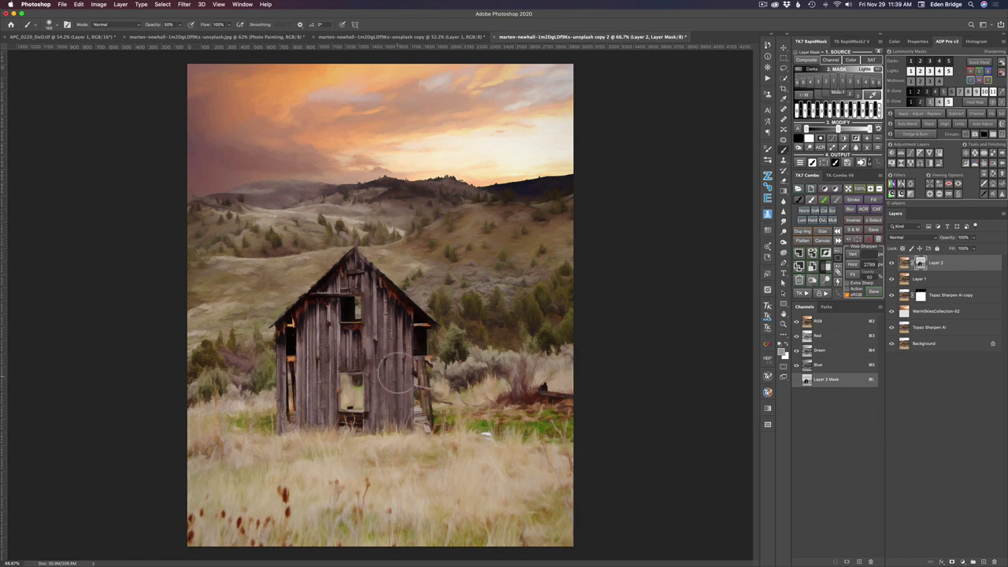
# Touch up the barn on Layer 2's mask, resetting the paint colors and switching to a white brush at 10% opacity
pyautogui.moveTo(418, 364)
pyautogui.mouseDown()
pyautogui.moveTo(429, 351)
pyautogui.moveTo(410, 361)
pyautogui.moveTo(414, 369)
pyautogui.mouseUp()
pyautogui.press('d')
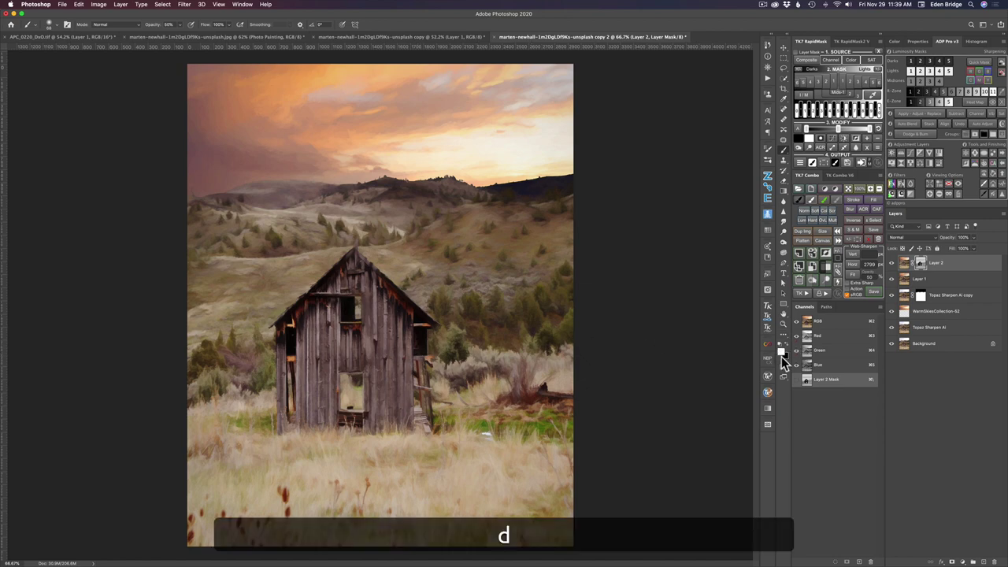
pyautogui.press('x')
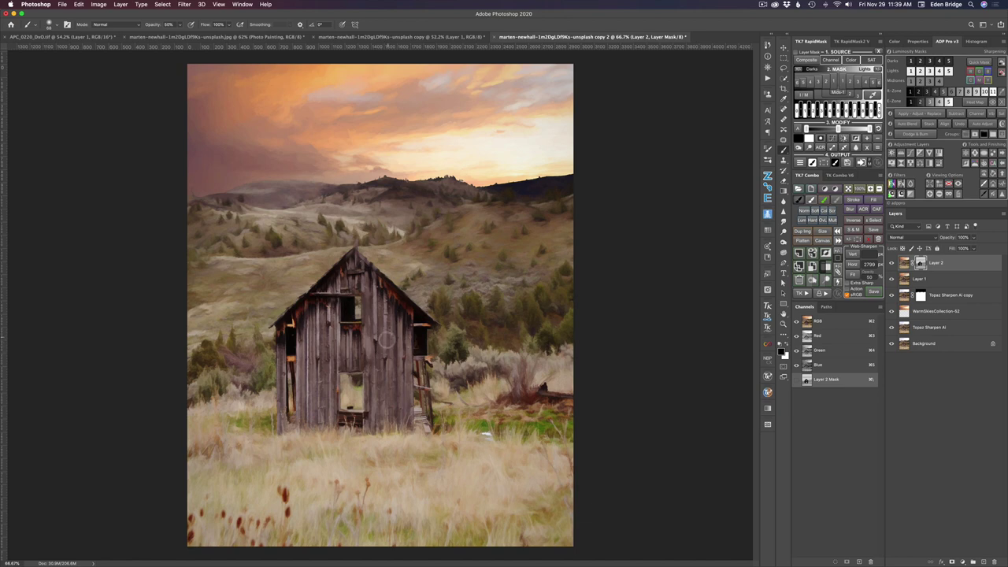
pyautogui.press('x')
pyautogui.press('1')
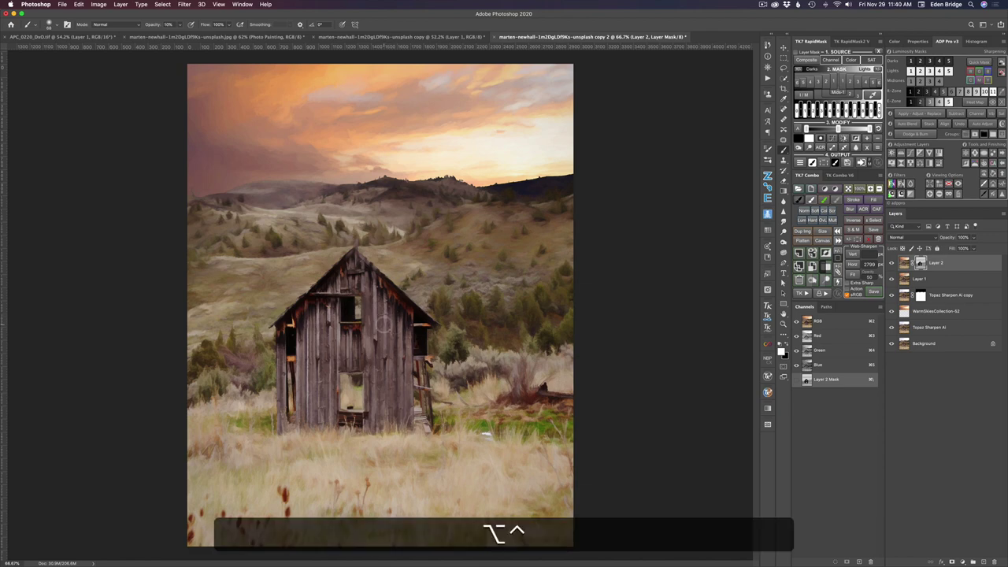
pyautogui.moveTo(384, 328); pyautogui.dragTo(392, 325)
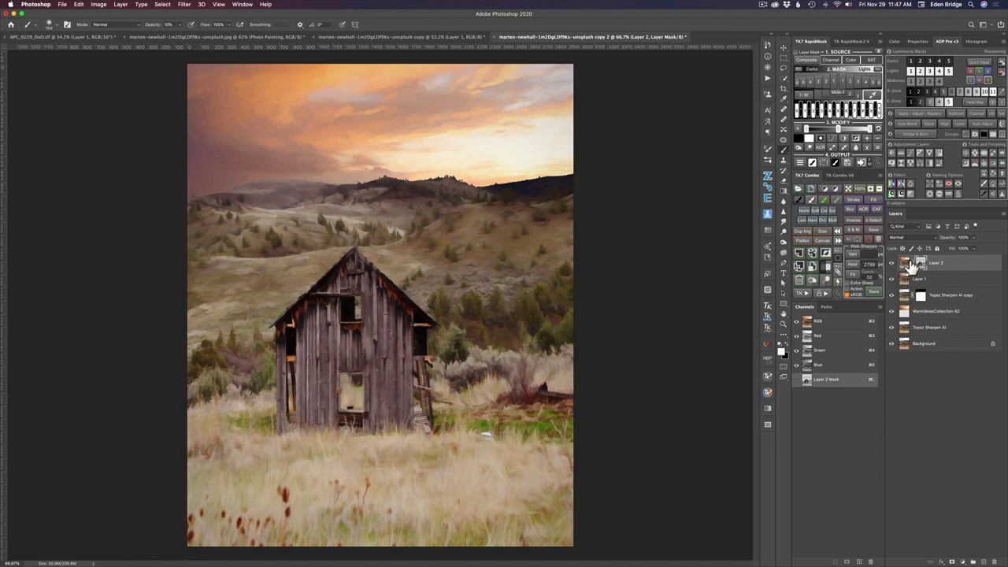
# Stamp all visible layers into a new layer on top and open it in Topaz Studio 2
pyautogui.press('alt+shift+super')
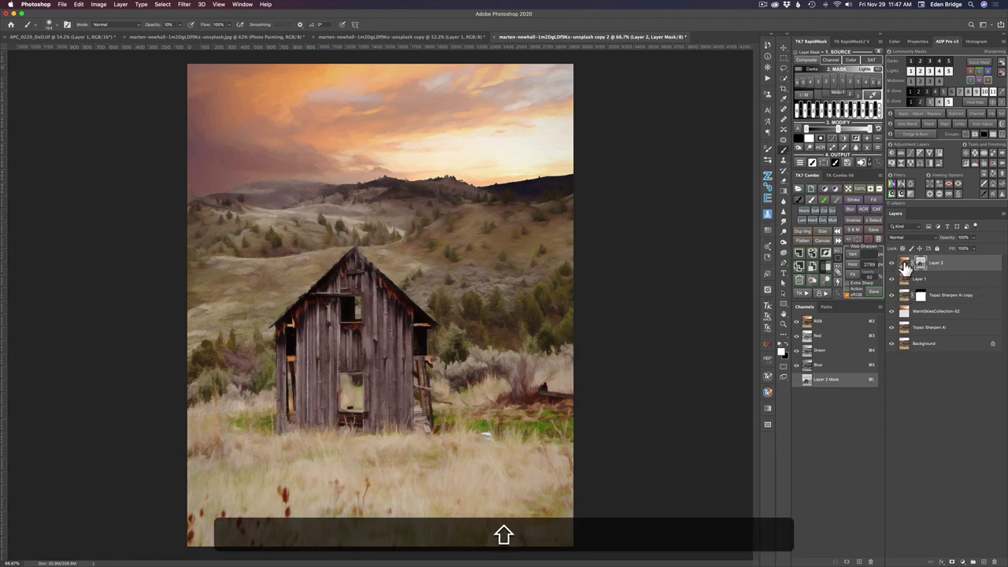
pyautogui.press('alt+shift+super+e')
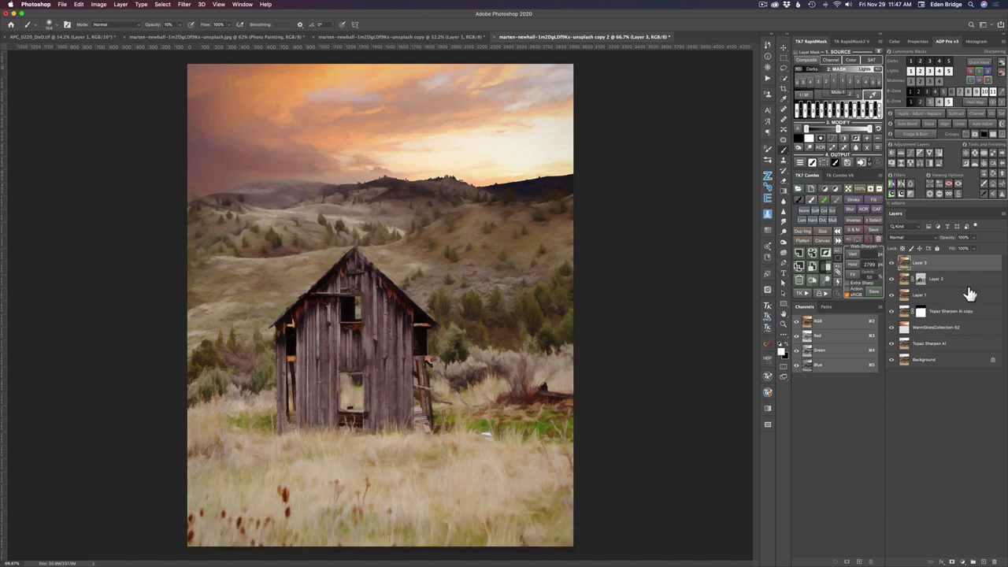
pyautogui.click(183, 4)
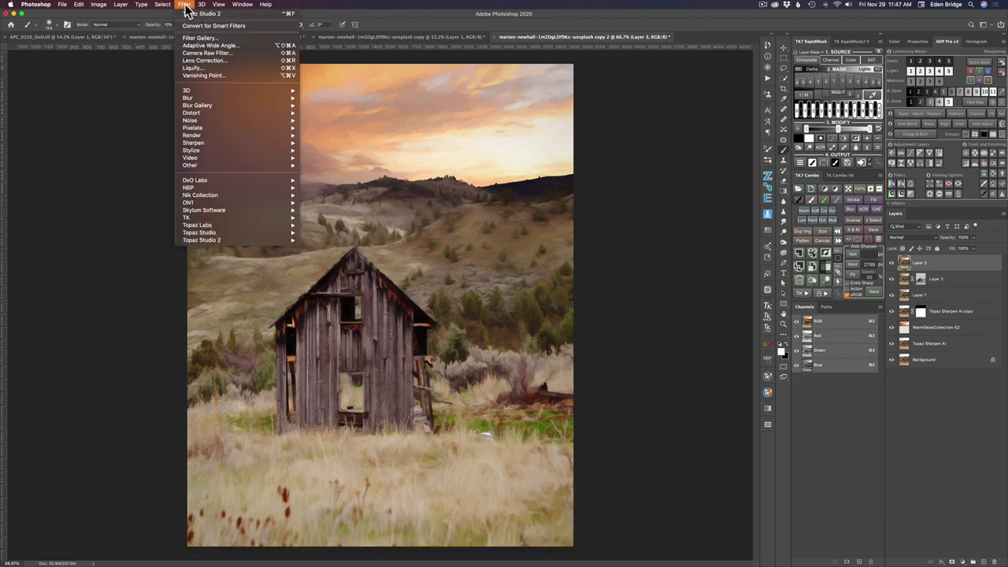
pyautogui.moveTo(225, 238)
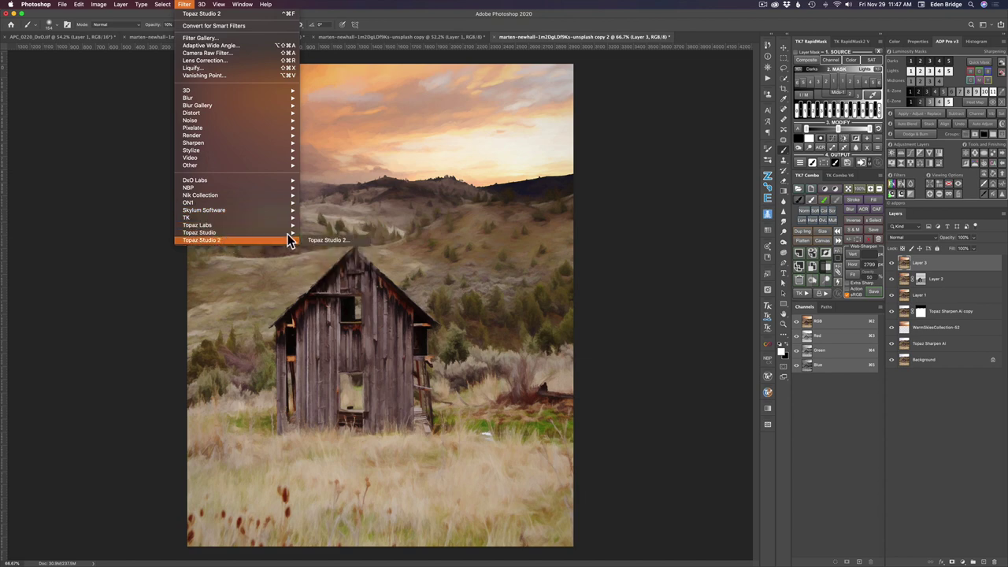
pyautogui.click(311, 241)
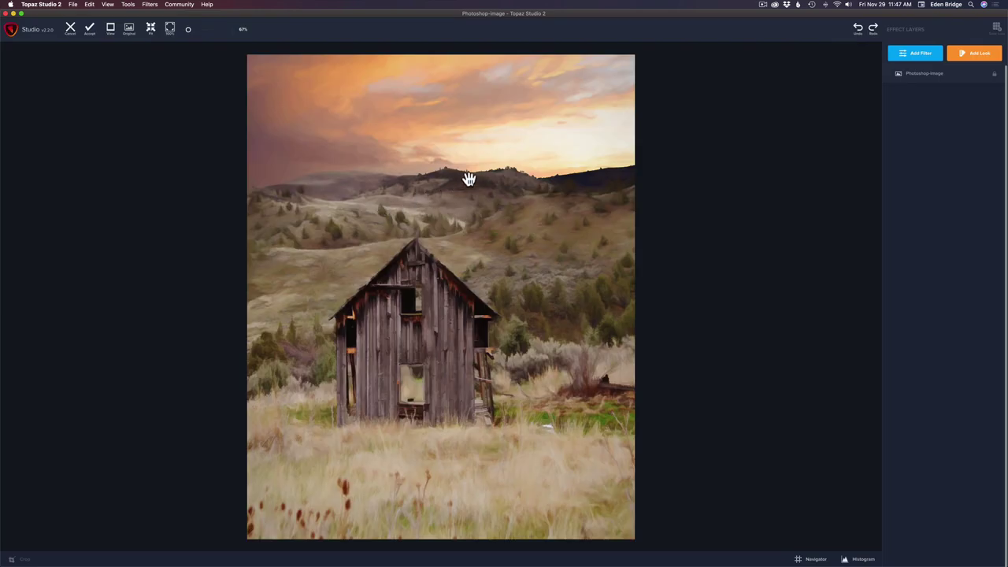
# Add a Precision Detail filter with Overall Small Detail 0.29 and Overall Medium Detail 0.10, and slightly raise Overall Large Detail
pyautogui.click(915, 55)
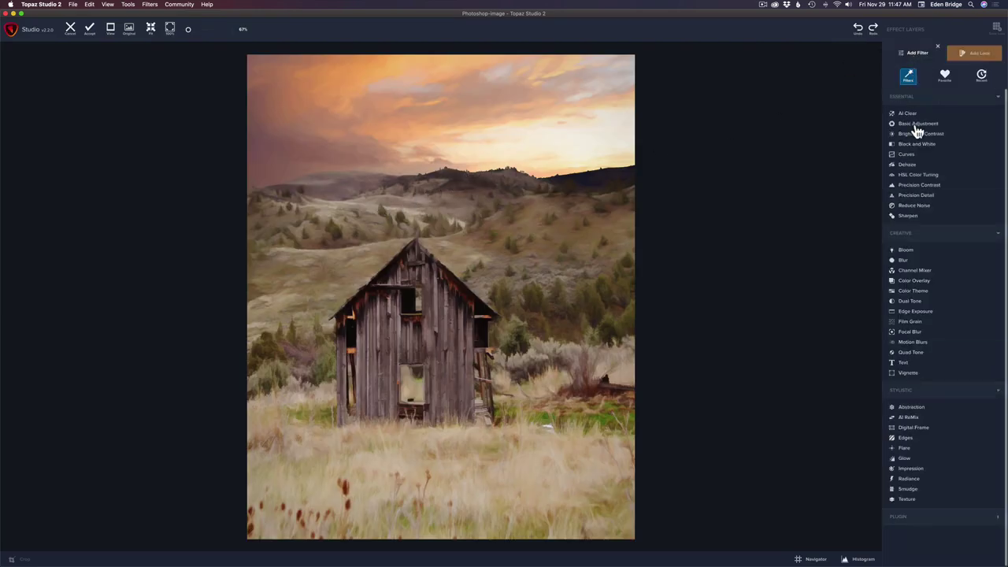
pyautogui.click(916, 195)
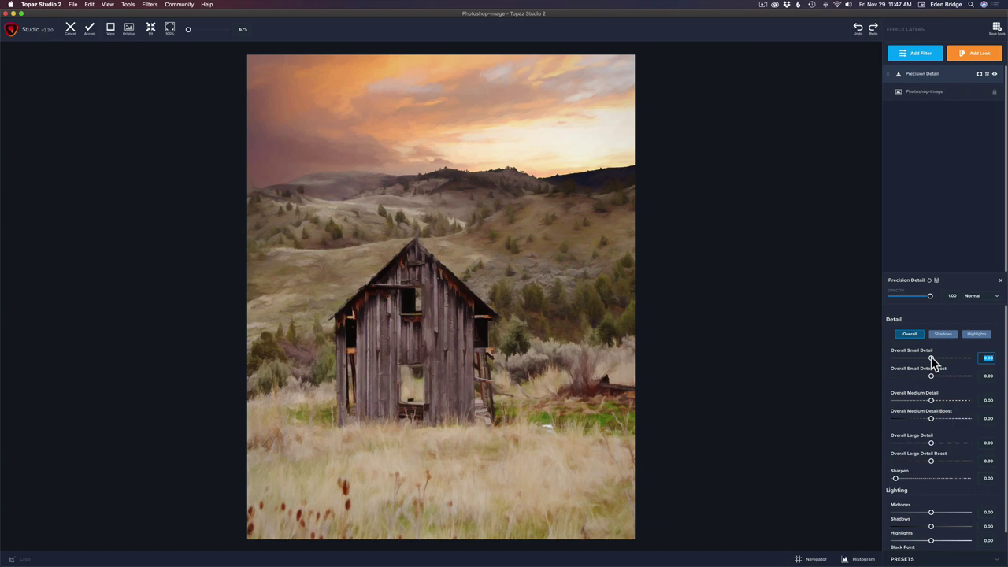
pyautogui.moveTo(931, 358)
pyautogui.mouseDown()
pyautogui.moveTo(951, 364)
pyautogui.moveTo(940, 365)
pyautogui.mouseUp()
pyautogui.moveTo(932, 402)
pyautogui.mouseDown()
pyautogui.moveTo(943, 403)
pyautogui.moveTo(933, 401)
pyautogui.mouseUp()
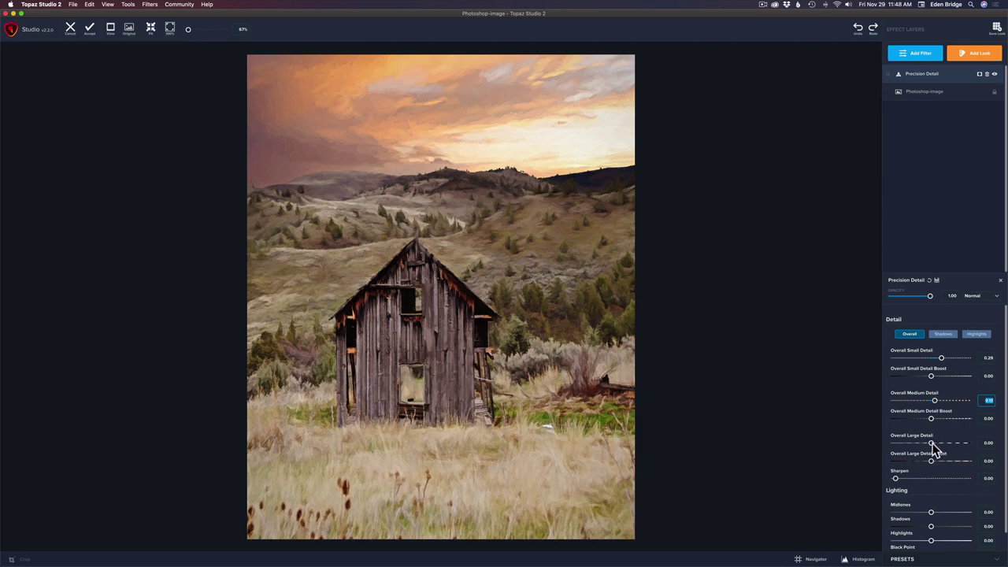
pyautogui.moveTo(931, 446); pyautogui.dragTo(938, 447)
# Apply the Precision Detail result, return to Photoshop and hide Layer 3 behind a black layer mask
pyautogui.click(91, 31)
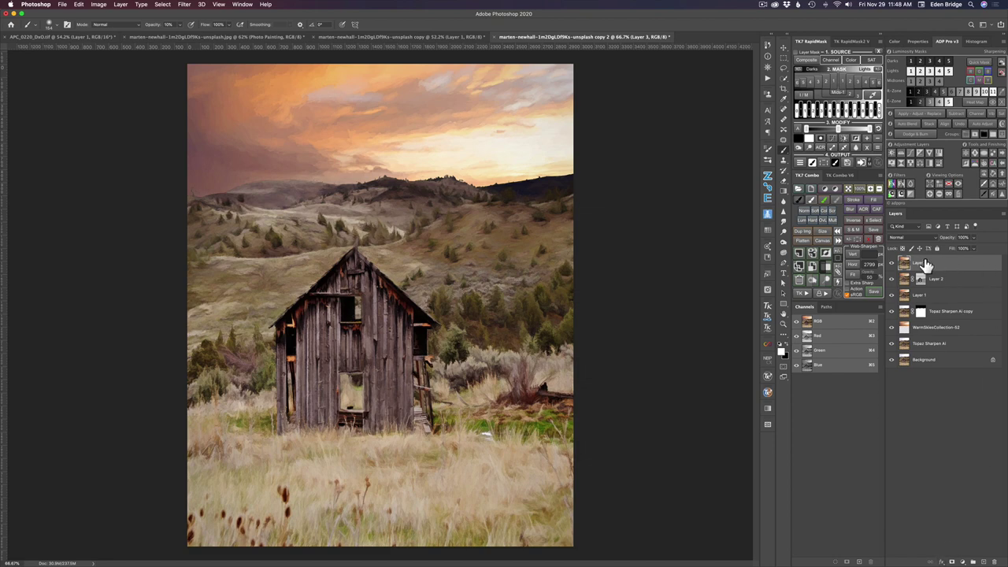
pyautogui.press('alt')
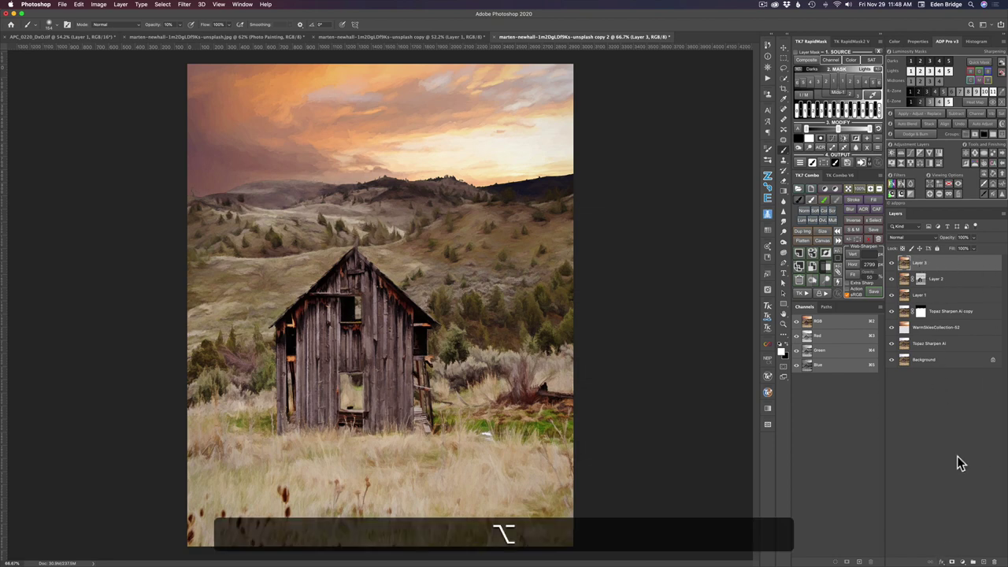
pyautogui.keyDown('alt'); pyautogui.click(952, 561); pyautogui.keyUp('alt')
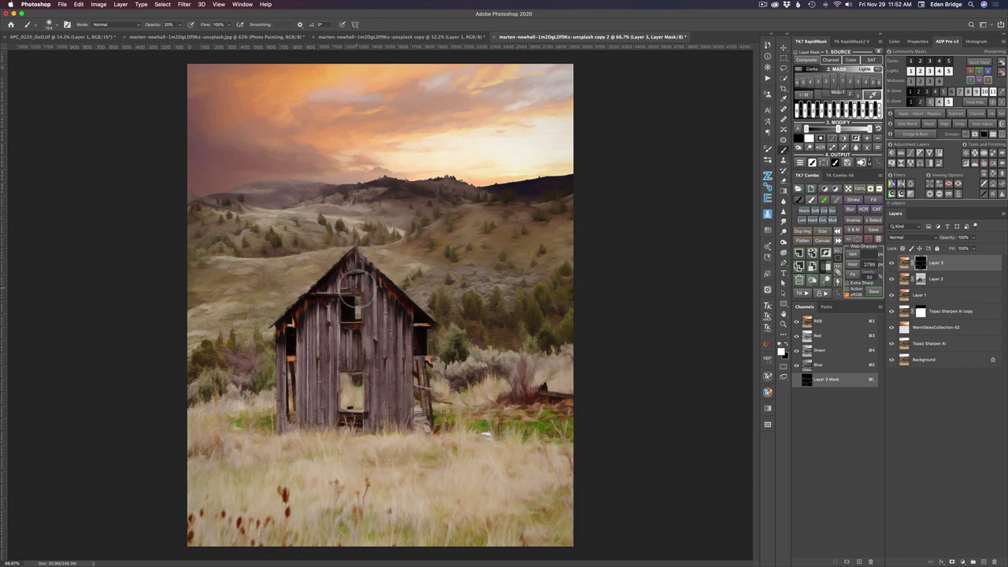
# Reveal the added detail on the barn by painting Layer 3's mask with a resized white brush at 100% opacity
pyautogui.press('0')
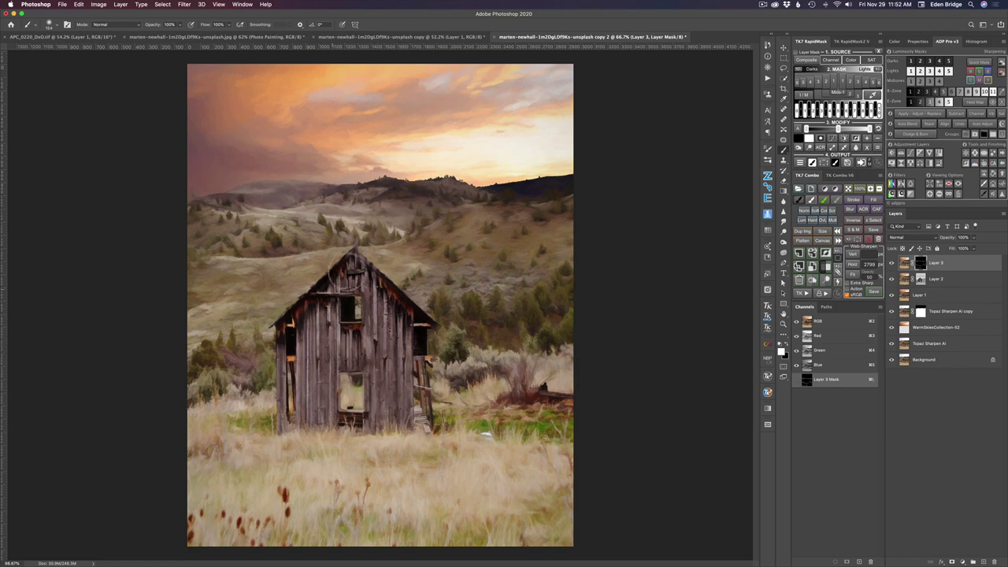
pyautogui.moveTo(346, 264)
pyautogui.mouseDown()
pyautogui.moveTo(284, 338)
pyautogui.moveTo(299, 406)
pyautogui.moveTo(323, 375)
pyautogui.moveTo(319, 360)
pyautogui.moveTo(350, 352)
pyautogui.moveTo(362, 333)
pyautogui.moveTo(379, 406)
pyautogui.moveTo(327, 382)
pyautogui.moveTo(341, 346)
pyautogui.moveTo(351, 358)
pyautogui.moveTo(358, 347)
pyautogui.moveTo(359, 301)
pyautogui.moveTo(378, 292)
pyautogui.moveTo(413, 319)
pyautogui.moveTo(421, 343)
pyautogui.moveTo(366, 281)
pyautogui.moveTo(314, 291)
pyautogui.moveTo(325, 291)
pyautogui.moveTo(288, 325)
pyautogui.moveTo(354, 381)
pyautogui.moveTo(399, 390)
pyautogui.moveTo(380, 321)
pyautogui.moveTo(404, 395)
pyautogui.moveTo(403, 342)
pyautogui.mouseUp()
pyautogui.hotkey('ctrl', 'alt')
# Compare the image with Layer 3 hidden and shown, and adjust Layer 3's opacity
pyautogui.click(892, 265)
pyautogui.click(892, 265)
pyautogui.click(892, 266)
pyautogui.click(892, 266)
pyautogui.moveTo(950, 239); pyautogui.dragTo(828, 236)
# Heal away the white spot in the green grass beside the barn on a new layer, and stamp all visible layers into another new layer
pyautogui.click(983, 561)
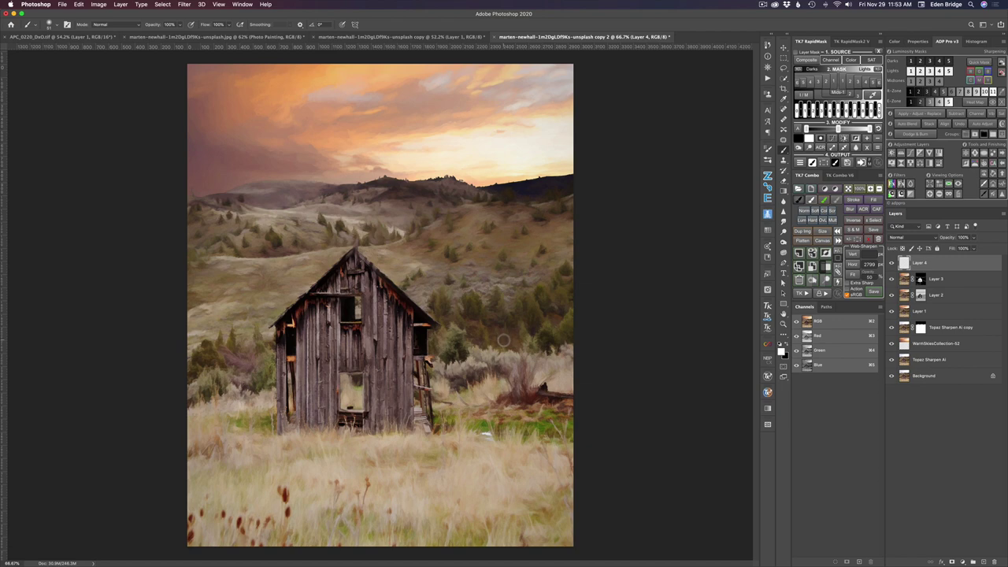
pyautogui.press('j')
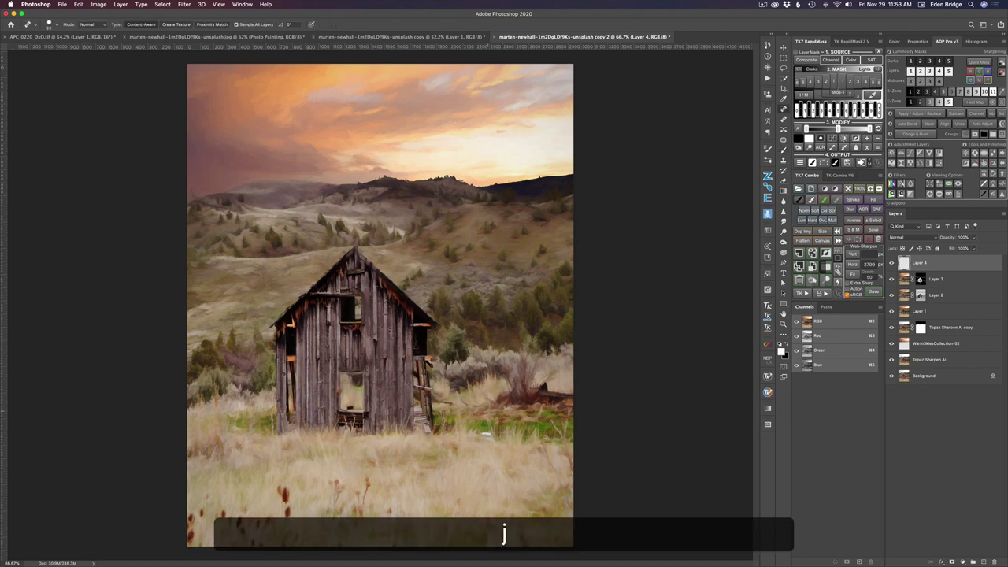
pyautogui.moveTo(478, 440); pyautogui.dragTo(484, 435)
pyautogui.click(484, 435)
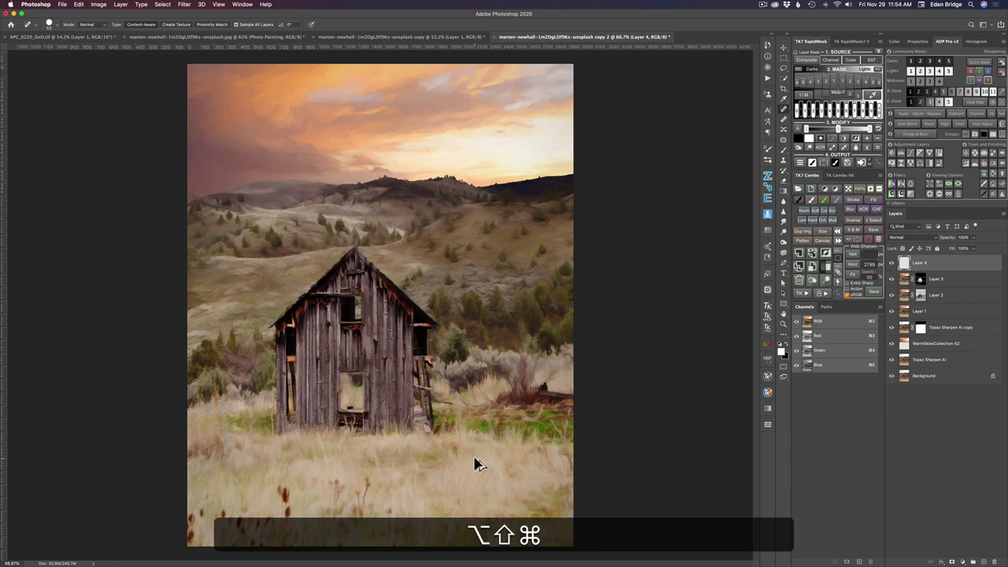
pyautogui.press('alt+shift+super+e')
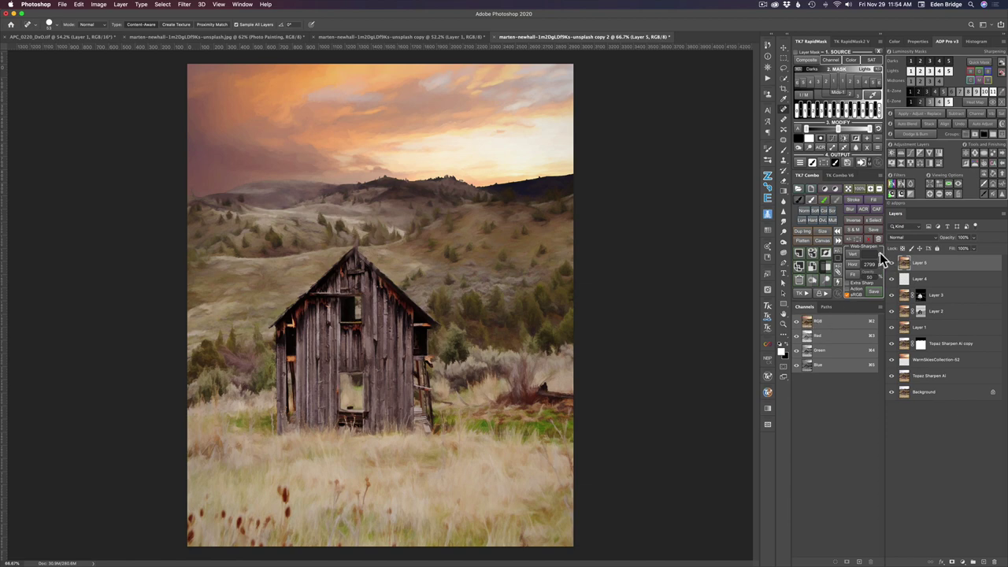
# Add a Dodge (white paint) layer and lighten the sagebrush beside the barn with a resized brush at 10% opacity, reducing it to 5% for finer work
pyautogui.click(836, 281)
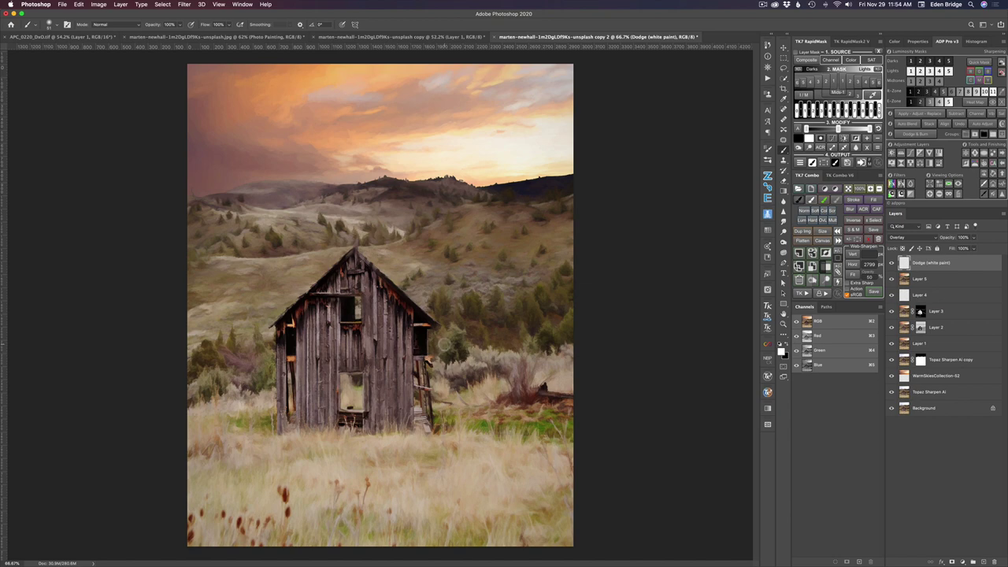
pyautogui.press('1')
pyautogui.hotkey('ctrl', 'alt')
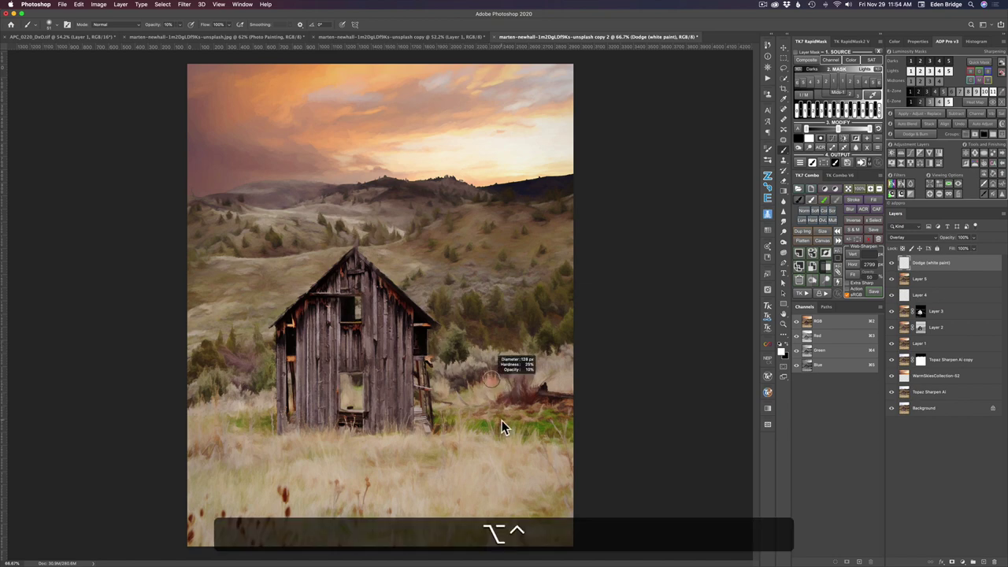
pyautogui.moveTo(503, 380)
pyautogui.mouseDown()
pyautogui.moveTo(476, 350)
pyautogui.moveTo(476, 366)
pyautogui.moveTo(450, 368)
pyautogui.mouseUp()
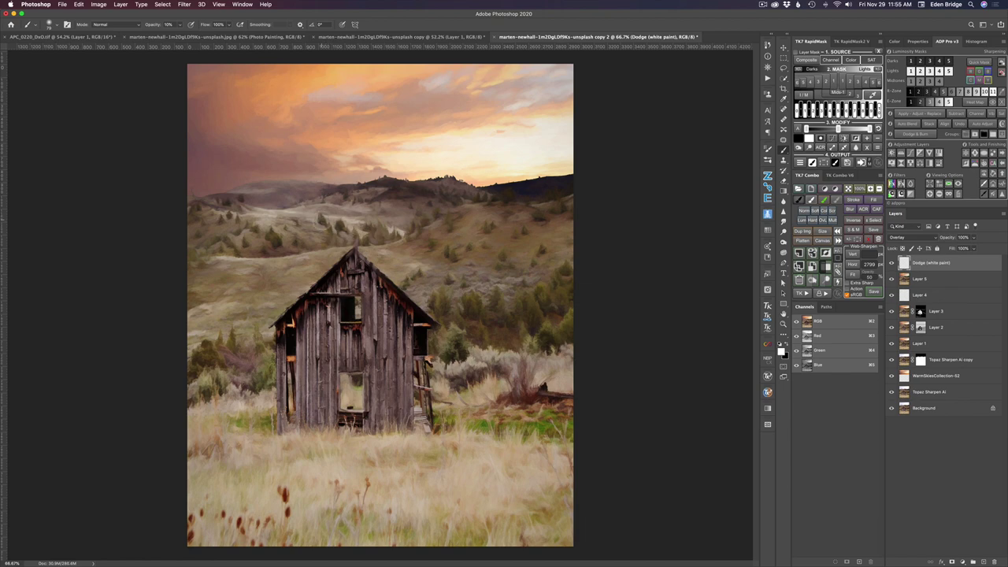
pyautogui.press('0')
pyautogui.press('5')
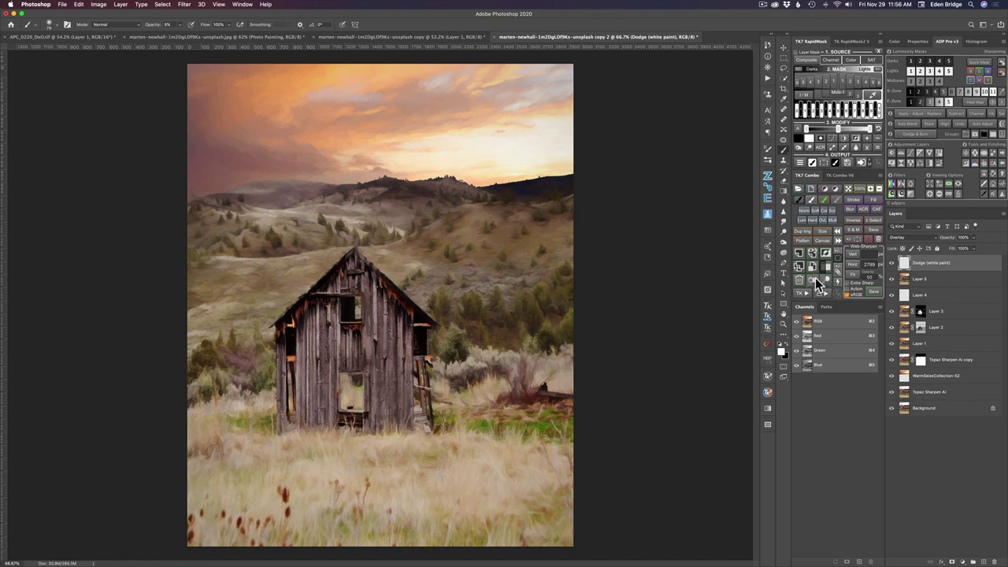
# Add a Burn (black paint) layer and darken the grass, bushes and hillside around the barn at 10% brush opacity, finishing at 5%
pyautogui.click(815, 279)
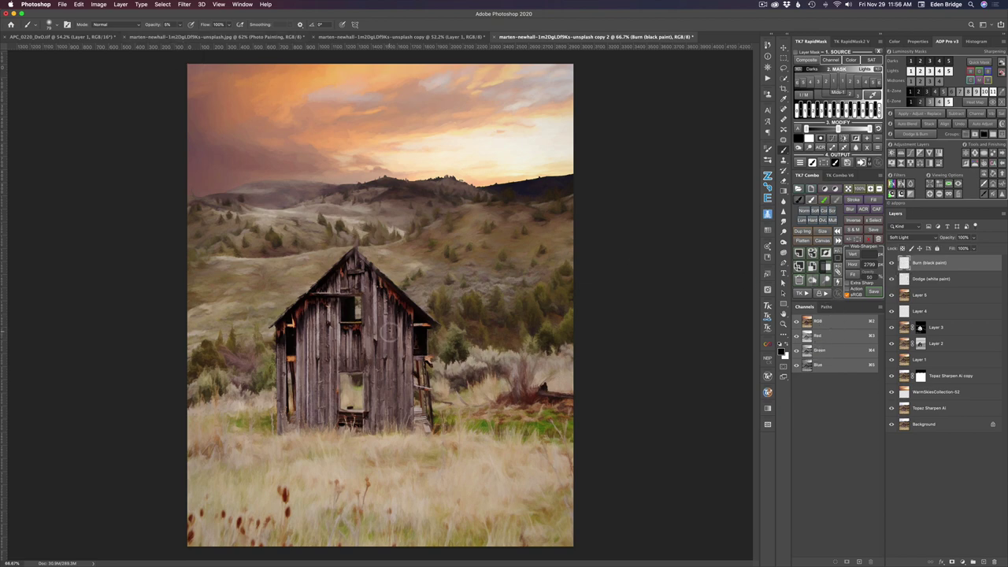
pyautogui.press('1')
pyautogui.moveTo(325, 449)
pyautogui.mouseDown()
pyautogui.moveTo(321, 459)
pyautogui.moveTo(298, 455)
pyautogui.mouseUp()
pyautogui.moveTo(505, 431)
pyautogui.mouseDown()
pyautogui.moveTo(541, 526)
pyautogui.moveTo(557, 519)
pyautogui.moveTo(537, 514)
pyautogui.moveTo(551, 510)
pyautogui.moveTo(541, 501)
pyautogui.moveTo(549, 510)
pyautogui.moveTo(480, 549)
pyautogui.moveTo(479, 527)
pyautogui.moveTo(474, 542)
pyautogui.moveTo(521, 526)
pyautogui.moveTo(537, 547)
pyautogui.moveTo(570, 541)
pyautogui.moveTo(403, 518)
pyautogui.moveTo(404, 527)
pyautogui.moveTo(375, 528)
pyautogui.moveTo(354, 510)
pyautogui.moveTo(304, 530)
pyautogui.moveTo(297, 544)
pyautogui.moveTo(319, 543)
pyautogui.moveTo(279, 553)
pyautogui.moveTo(223, 540)
pyautogui.moveTo(243, 421)
pyautogui.moveTo(231, 419)
pyautogui.moveTo(264, 421)
pyautogui.moveTo(266, 444)
pyautogui.moveTo(306, 445)
pyautogui.moveTo(293, 458)
pyautogui.moveTo(326, 448)
pyautogui.mouseUp()
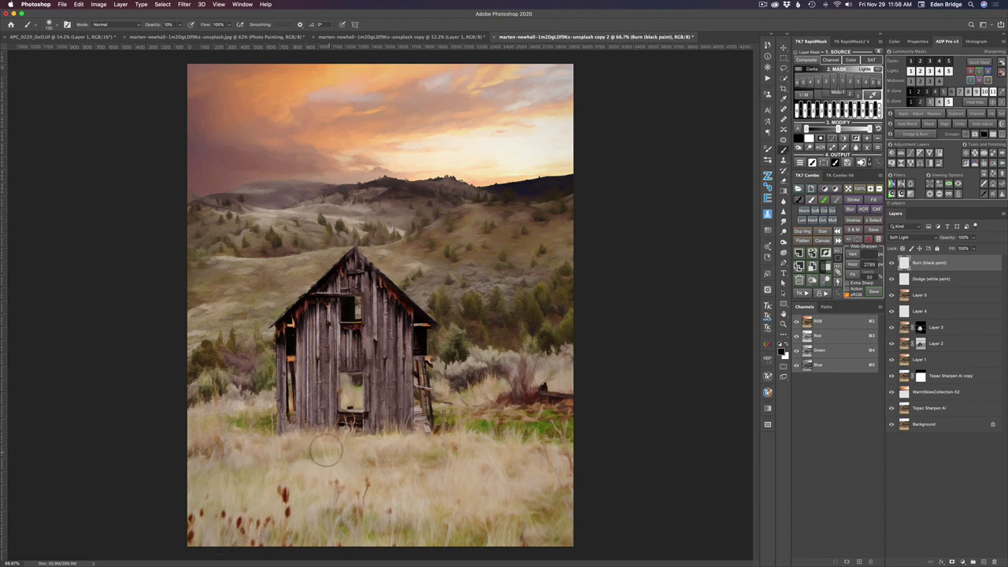
pyautogui.moveTo(261, 378)
pyautogui.mouseDown()
pyautogui.moveTo(265, 369)
pyautogui.moveTo(254, 387)
pyautogui.moveTo(244, 381)
pyautogui.moveTo(261, 381)
pyautogui.moveTo(210, 388)
pyautogui.moveTo(208, 364)
pyautogui.moveTo(252, 358)
pyautogui.mouseUp()
pyautogui.moveTo(463, 384)
pyautogui.mouseDown()
pyautogui.moveTo(454, 351)
pyautogui.moveTo(470, 333)
pyautogui.moveTo(496, 321)
pyautogui.moveTo(535, 325)
pyautogui.moveTo(555, 295)
pyautogui.moveTo(506, 233)
pyautogui.moveTo(439, 230)
pyautogui.moveTo(439, 241)
pyautogui.mouseUp()
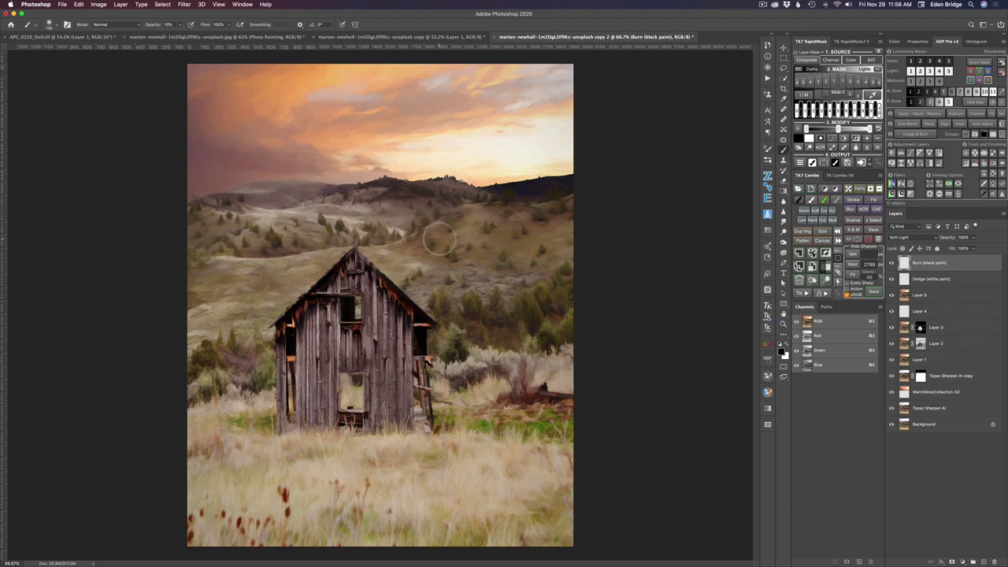
pyautogui.press('0')
pyautogui.press('5')
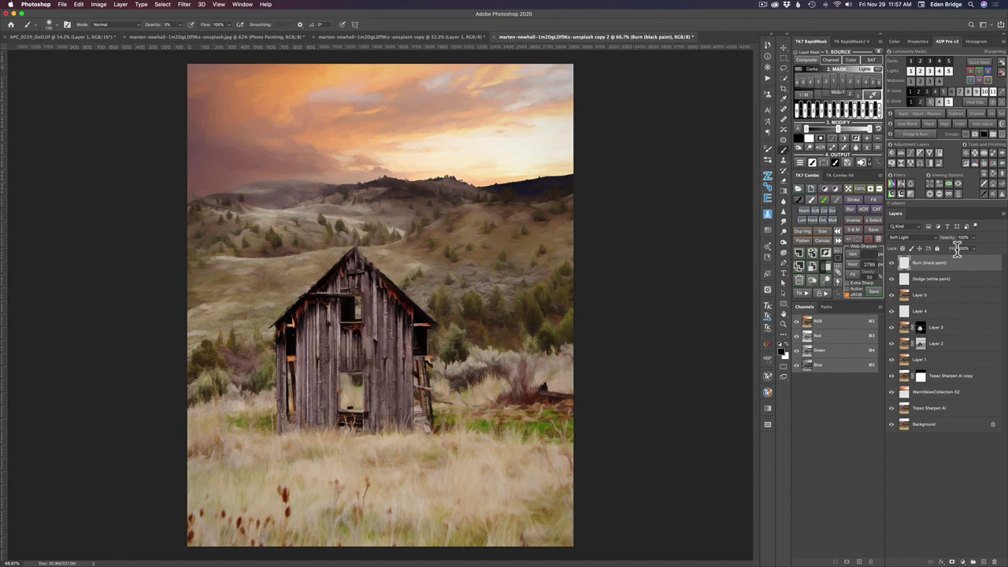
# Compare the image with the Burn layer and the Dodge layer each hidden and shown
pyautogui.click(892, 264)
pyautogui.click(891, 265)
pyautogui.click(891, 280)
pyautogui.click(892, 280)
# Group the Burn and Dodge layers as "Dodge and Burn", and compare the image with the group hidden and shown
pyautogui.press('shift')
pyautogui.keyDown('shift'); pyautogui.click(967, 284); pyautogui.keyUp('shift')
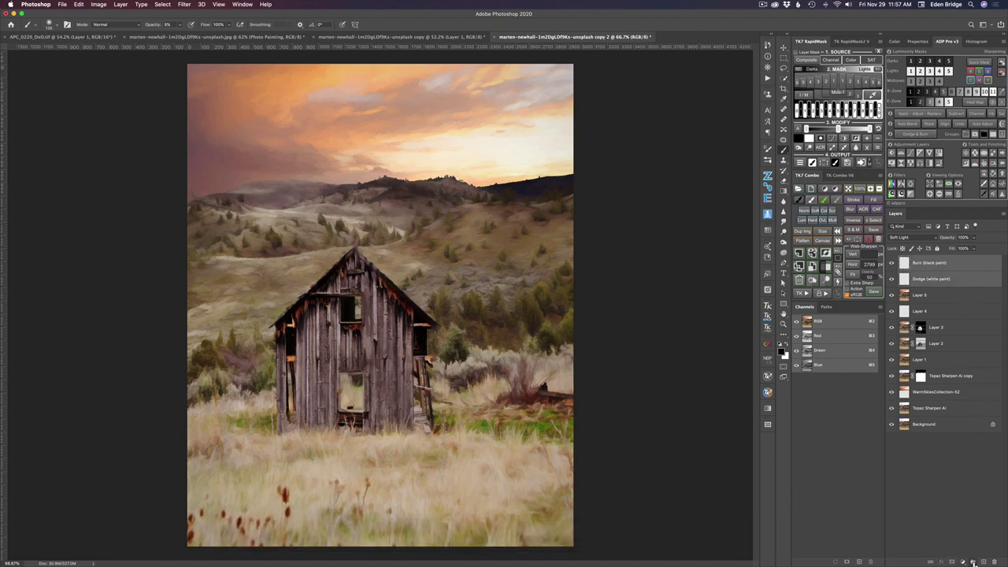
pyautogui.click(973, 562)
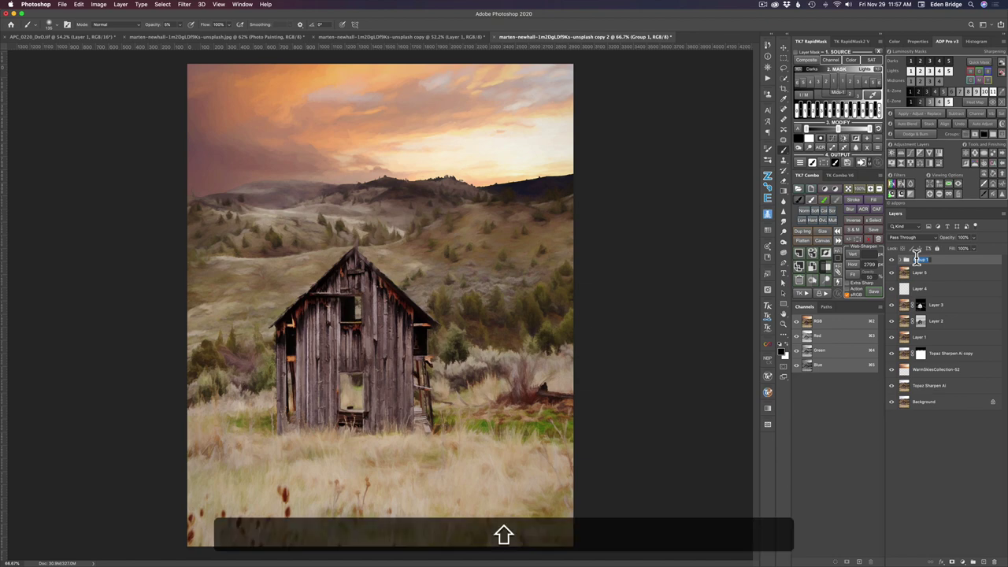
pyautogui.write('Odge and')
pyautogui.press('shift')
pyautogui.write('B')
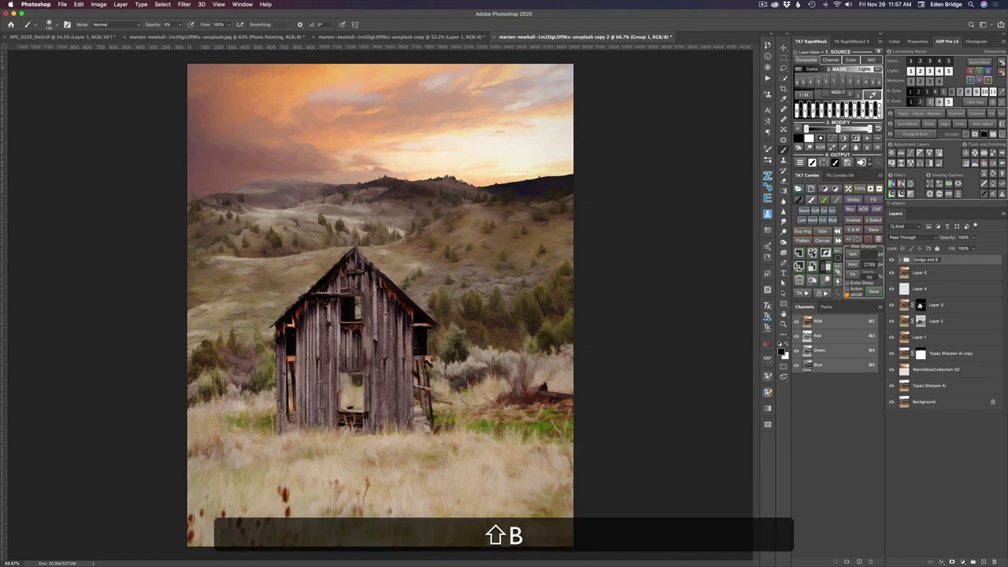
pyautogui.write('urn')
pyautogui.click(958, 266)
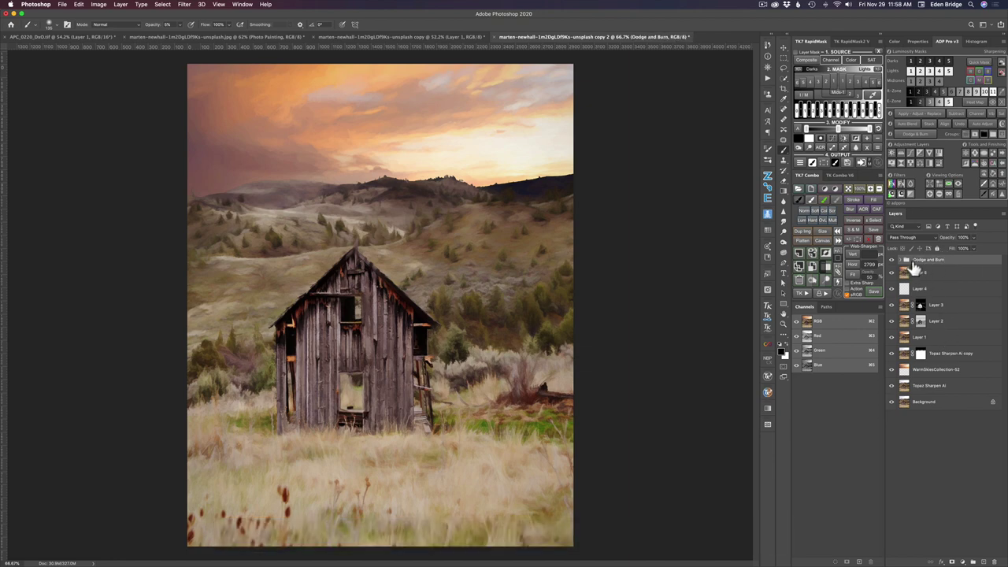
pyautogui.click(892, 260)
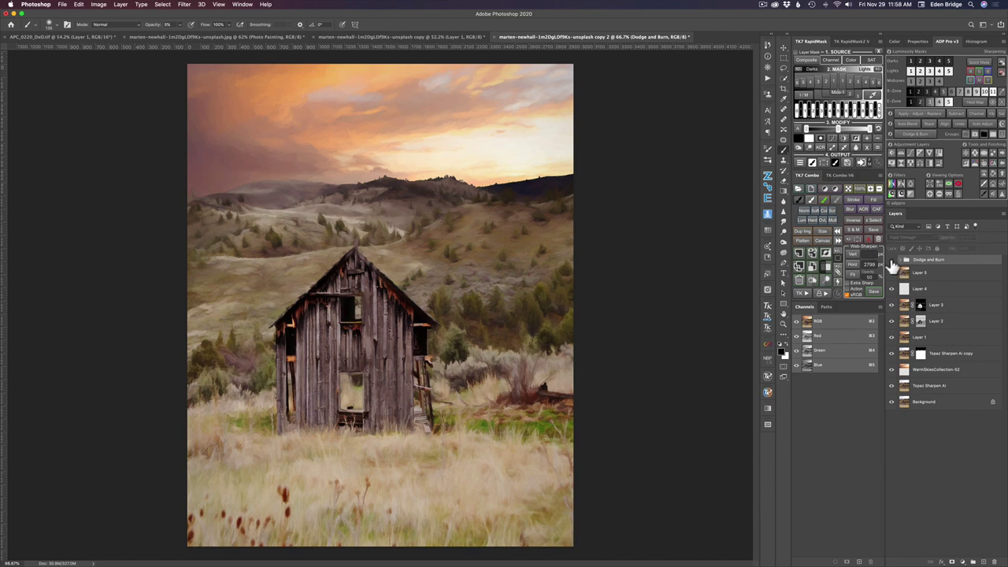
pyautogui.click(892, 261)
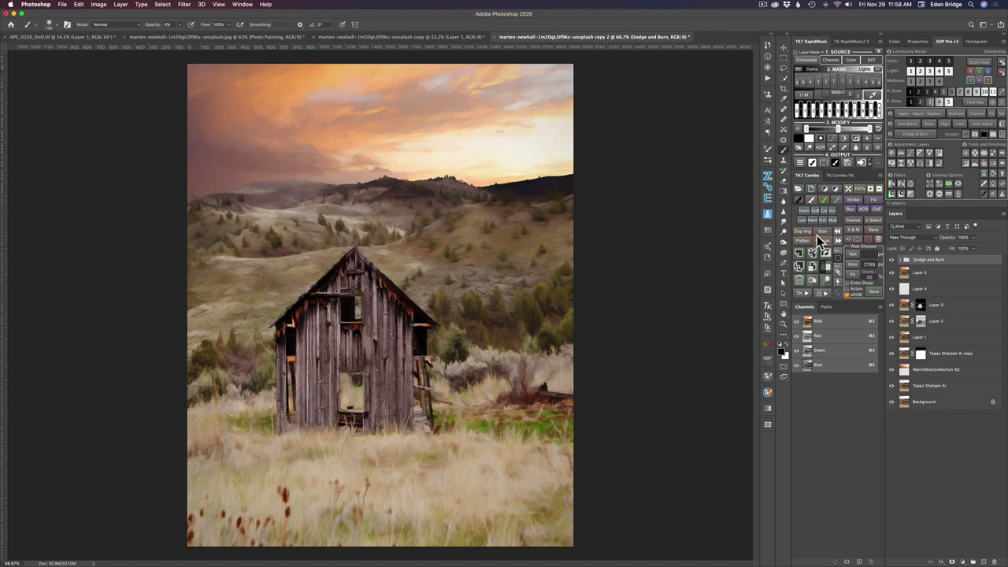
# Lighten the bright clouds in the sky on the Dodge layer with a white brush at 5% opacity
pyautogui.click(901, 261)
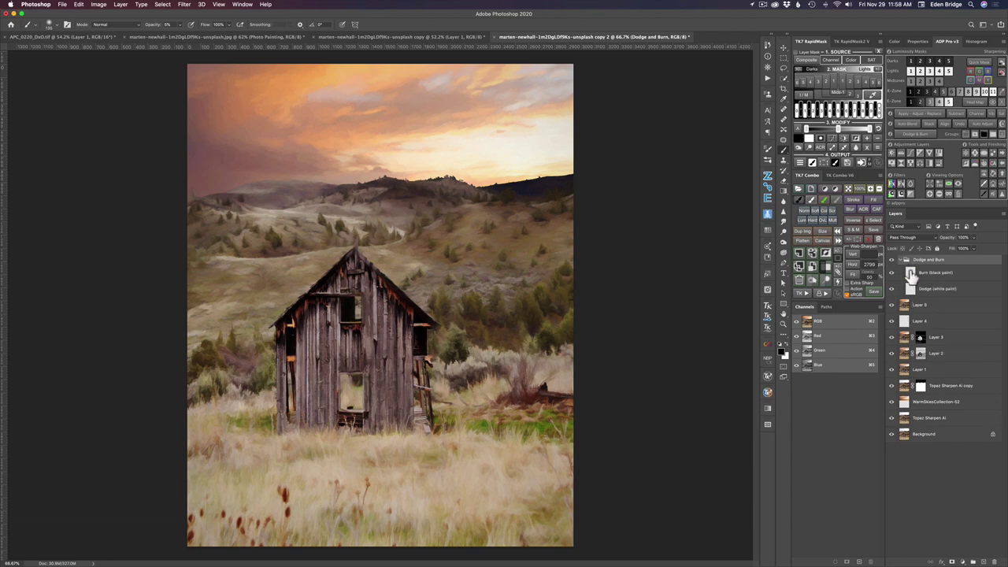
pyautogui.click(911, 274)
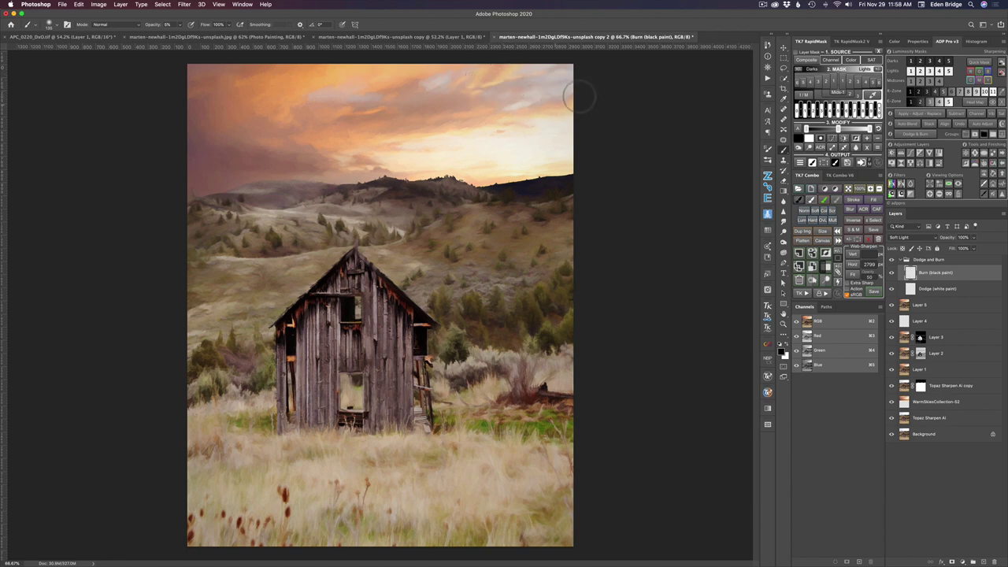
pyautogui.click(910, 290)
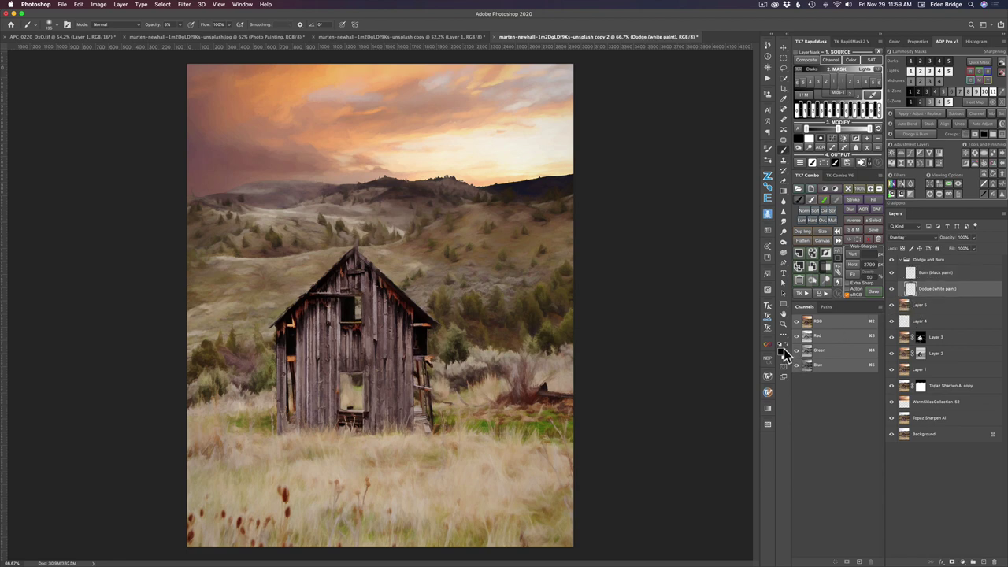
pyautogui.press('x')
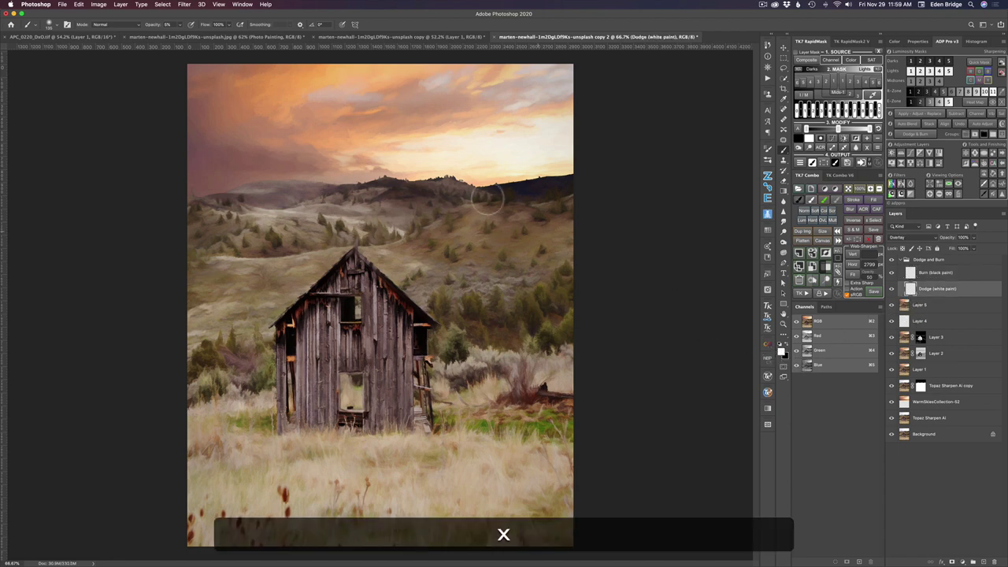
pyautogui.moveTo(366, 127)
pyautogui.mouseDown()
pyautogui.moveTo(393, 120)
pyautogui.moveTo(356, 112)
pyautogui.moveTo(411, 86)
pyautogui.moveTo(378, 83)
pyautogui.moveTo(434, 68)
pyautogui.moveTo(382, 76)
pyautogui.moveTo(454, 61)
pyautogui.moveTo(296, 91)
pyautogui.moveTo(352, 66)
pyautogui.moveTo(325, 69)
pyautogui.moveTo(321, 91)
pyautogui.moveTo(260, 152)
pyautogui.moveTo(287, 142)
pyautogui.moveTo(269, 140)
pyautogui.moveTo(290, 139)
pyautogui.moveTo(266, 123)
pyautogui.moveTo(253, 81)
pyautogui.moveTo(220, 82)
pyautogui.moveTo(158, 110)
pyautogui.moveTo(362, 162)
pyautogui.moveTo(482, 81)
pyautogui.moveTo(472, 79)
pyautogui.moveTo(522, 69)
pyautogui.moveTo(507, 70)
pyautogui.moveTo(507, 140)
pyautogui.mouseUp()
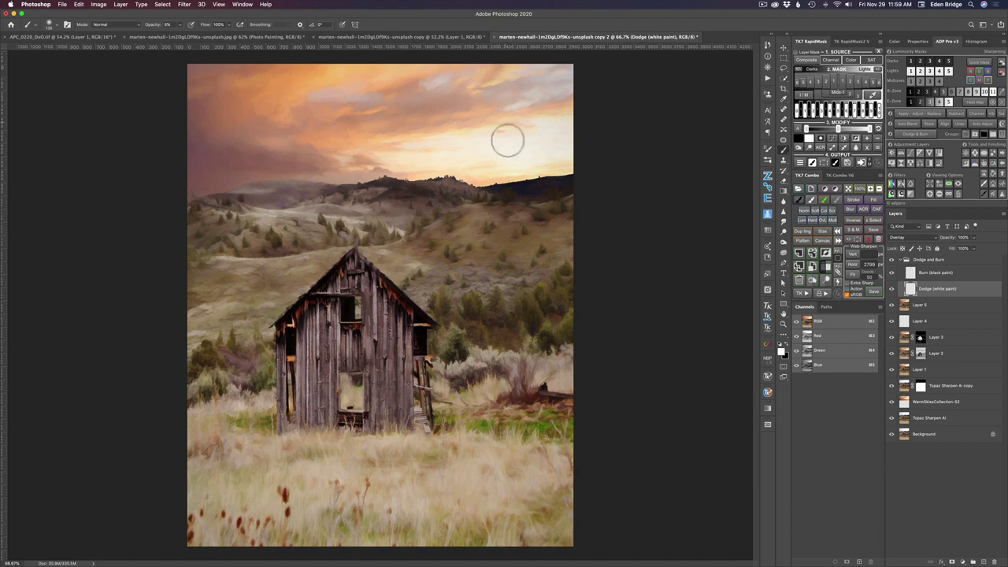
# Compare the image with the Dodge and Burn group hidden and shown, and darken the purple clouds above the hills on the Burn layer
pyautogui.click(891, 260)
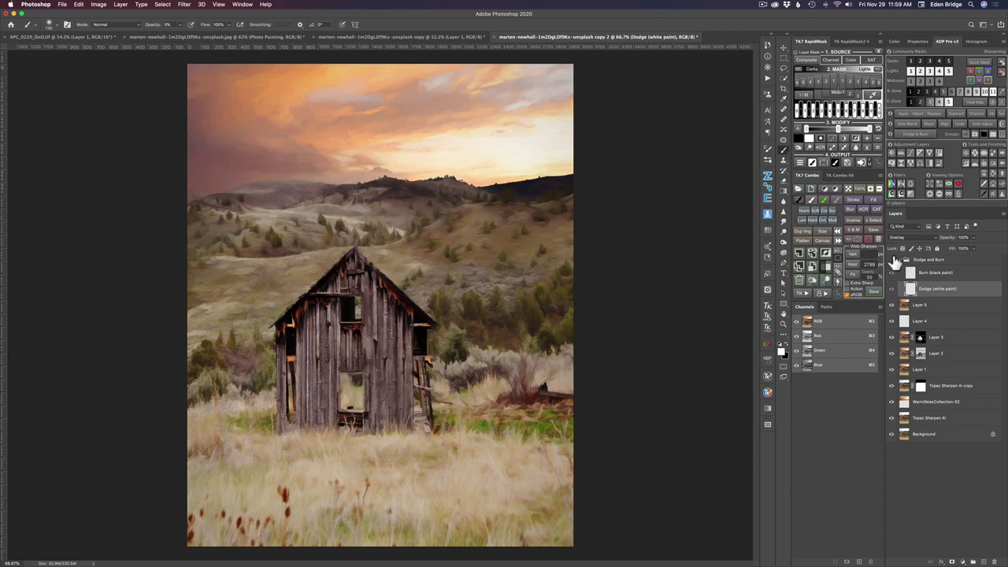
pyautogui.click(892, 260)
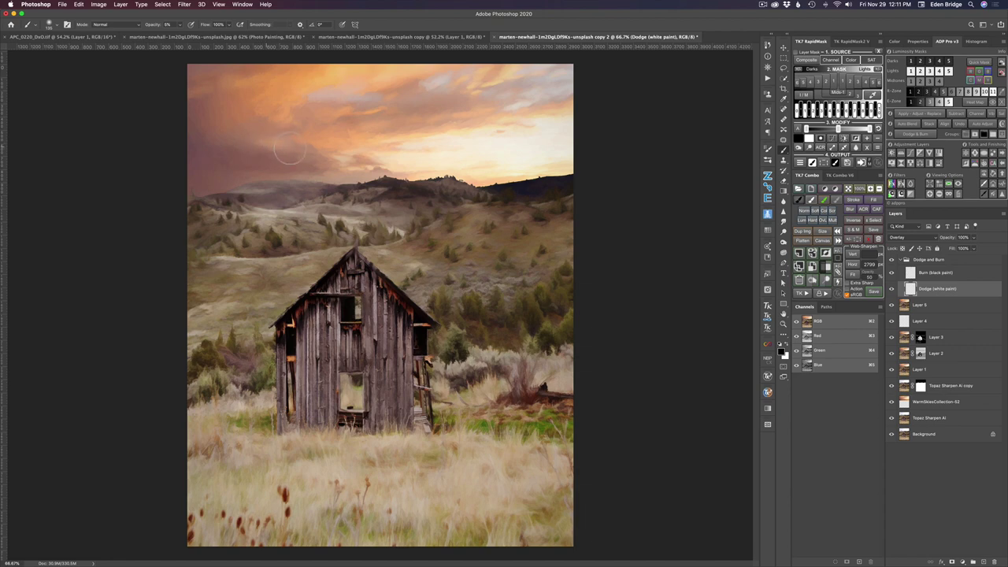
pyautogui.click(912, 275)
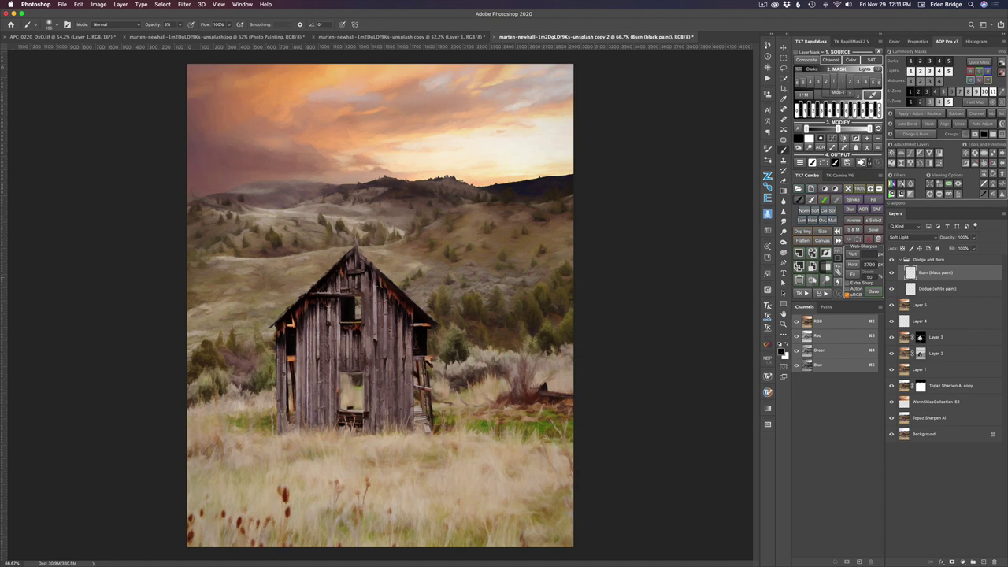
pyautogui.moveTo(300, 164)
pyautogui.mouseDown()
pyautogui.moveTo(260, 144)
pyautogui.moveTo(285, 143)
pyautogui.moveTo(256, 140)
pyautogui.moveTo(290, 150)
pyautogui.mouseUp()
# Lasso a loose outline just inside the image edges and add a TK Freehand Vignette above the Dodge and Burn group, with a 330.7-pixel Gaussian Blur
pyautogui.click(921, 260)
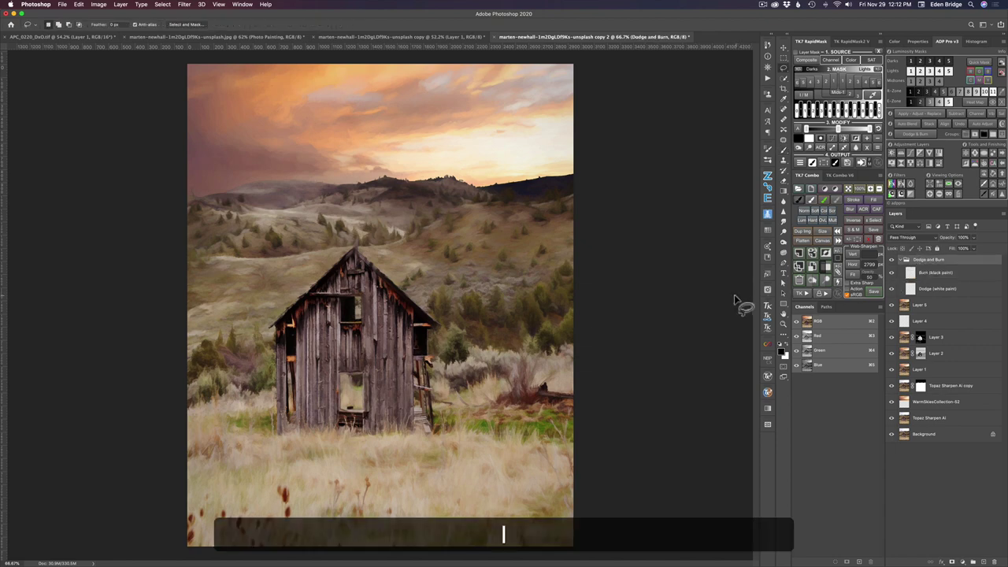
pyautogui.press('l')
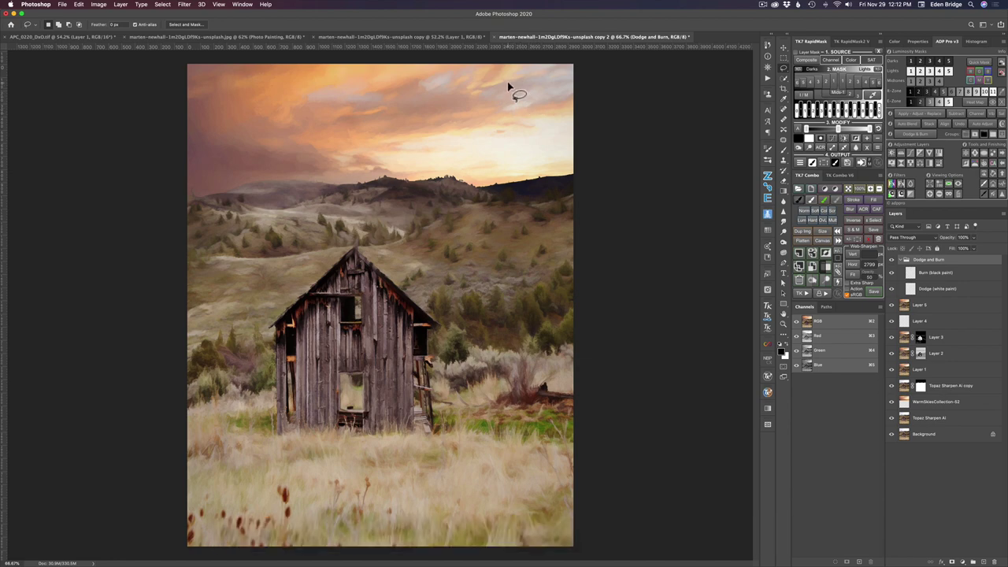
pyautogui.moveTo(506, 82)
pyautogui.mouseDown()
pyautogui.moveTo(280, 71)
pyautogui.moveTo(241, 79)
pyautogui.moveTo(206, 109)
pyautogui.moveTo(198, 159)
pyautogui.moveTo(215, 221)
pyautogui.moveTo(217, 451)
pyautogui.moveTo(340, 508)
pyautogui.moveTo(482, 504)
pyautogui.moveTo(528, 475)
pyautogui.moveTo(546, 365)
pyautogui.moveTo(530, 318)
pyautogui.moveTo(572, 120)
pyautogui.moveTo(557, 81)
pyautogui.moveTo(500, 82)
pyautogui.mouseUp()
pyautogui.click(803, 293)
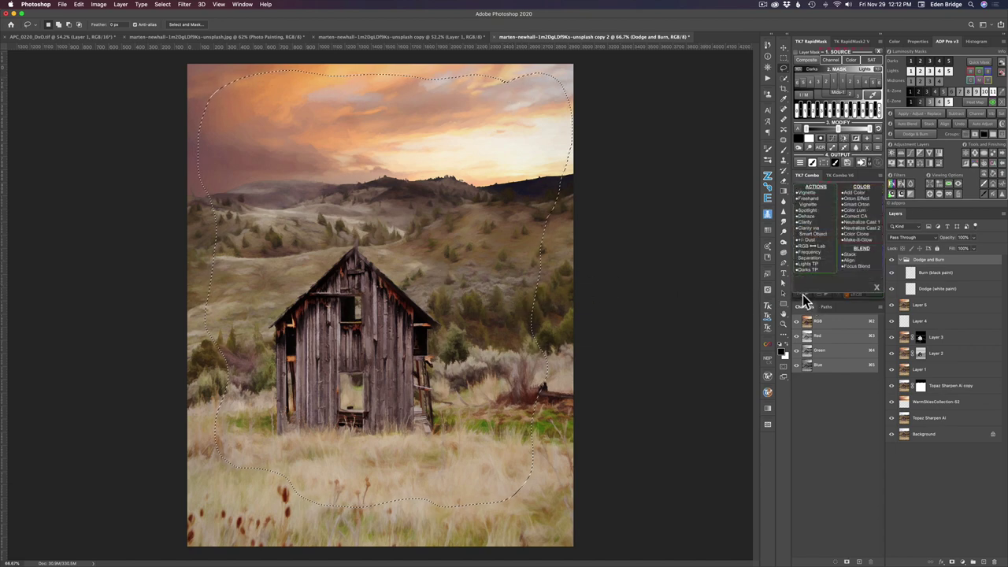
pyautogui.click(804, 205)
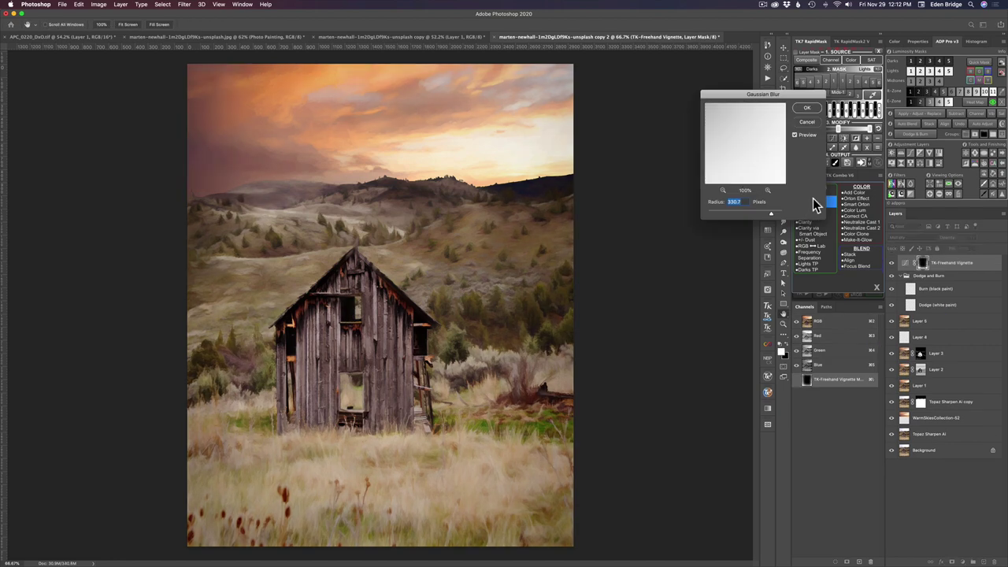
pyautogui.click(807, 109)
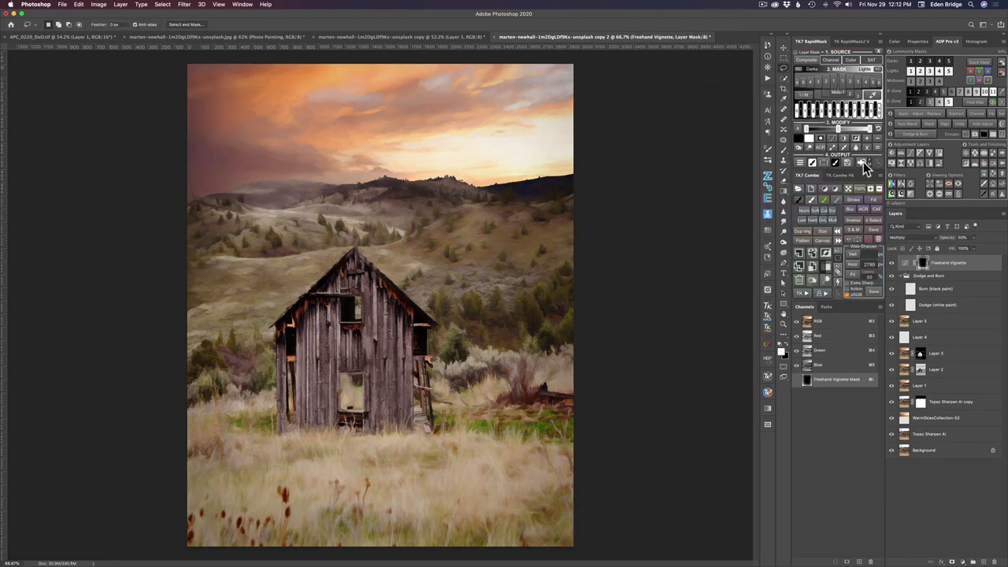
# Lower the Freehand Vignette layer's opacity to 35% and compare the image with the vignette hidden and shown
pyautogui.click(892, 264)
pyautogui.click(892, 265)
pyautogui.click(892, 264)
pyautogui.click(891, 265)
pyautogui.moveTo(953, 241); pyautogui.dragTo(947, 242)
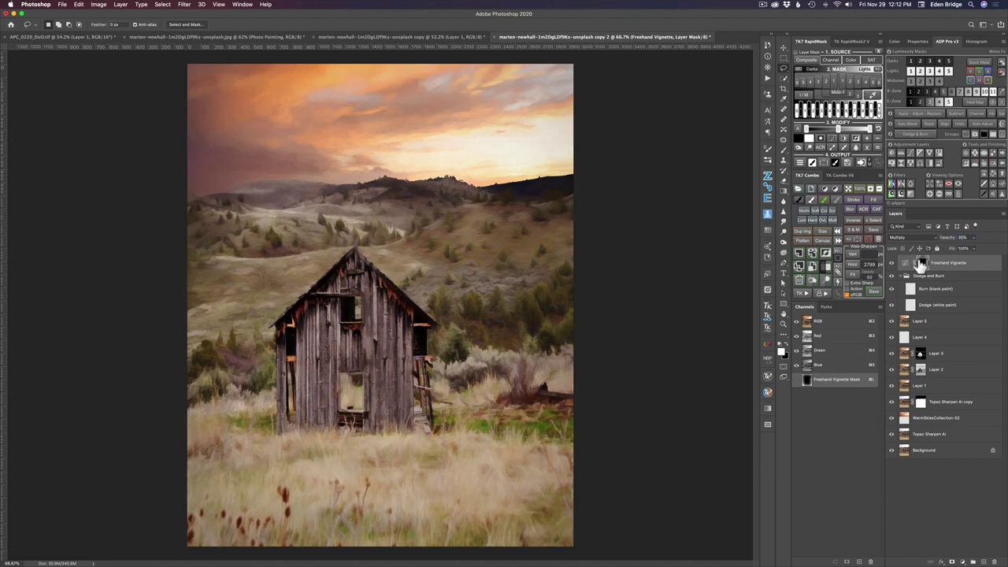
pyautogui.click(892, 268)
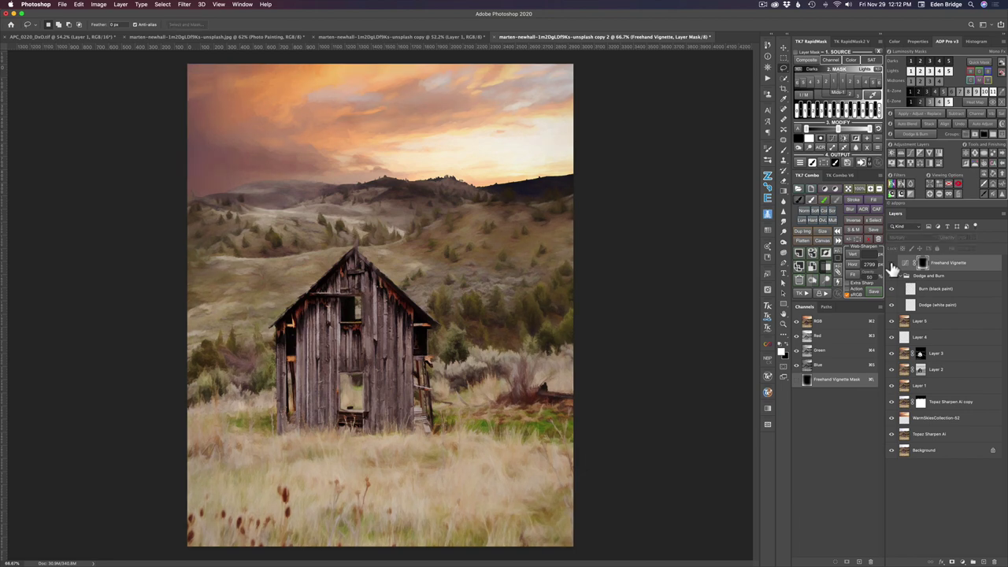
pyautogui.click(892, 269)
pyautogui.click(892, 269)
pyautogui.click(892, 268)
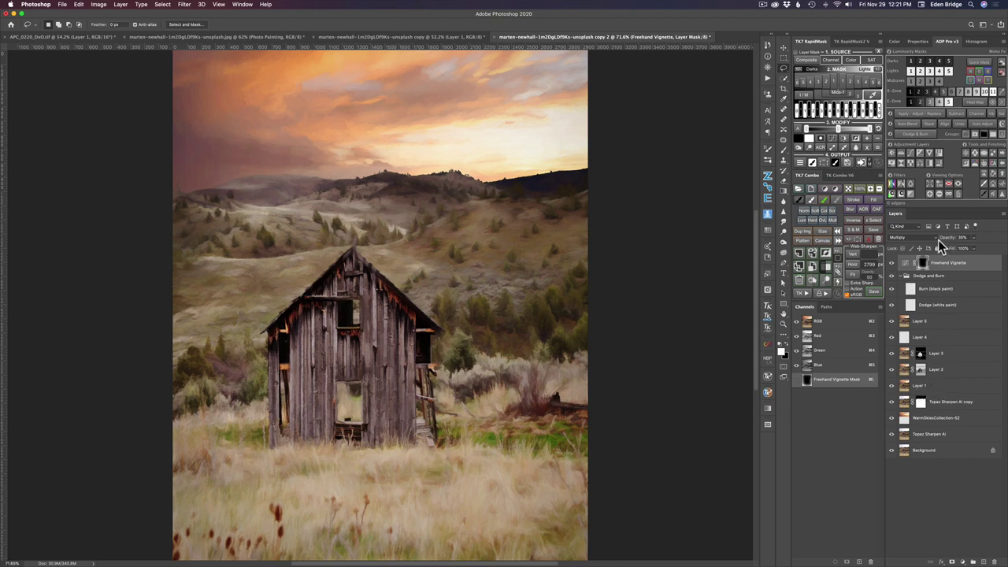
# Add a new layer above the Freehand Vignette and fill it with an orange foreground color sampled from the upper sky
pyautogui.click(985, 561)
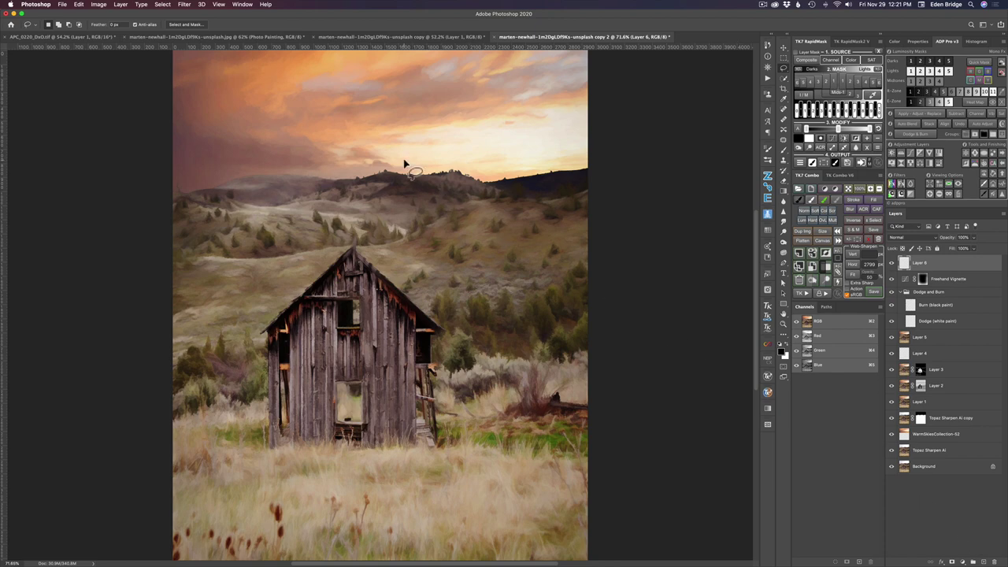
pyautogui.press('b')
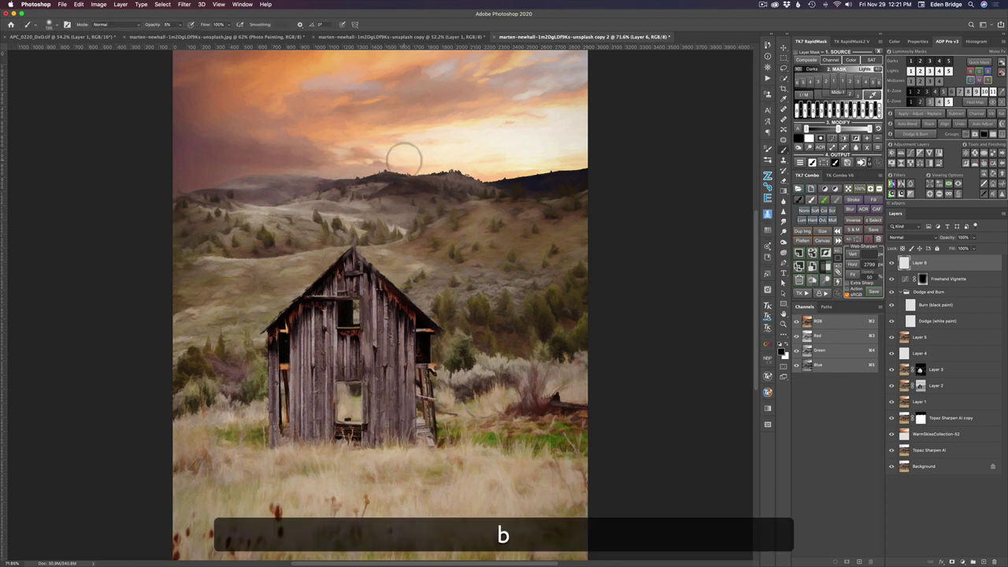
pyautogui.press('alt')
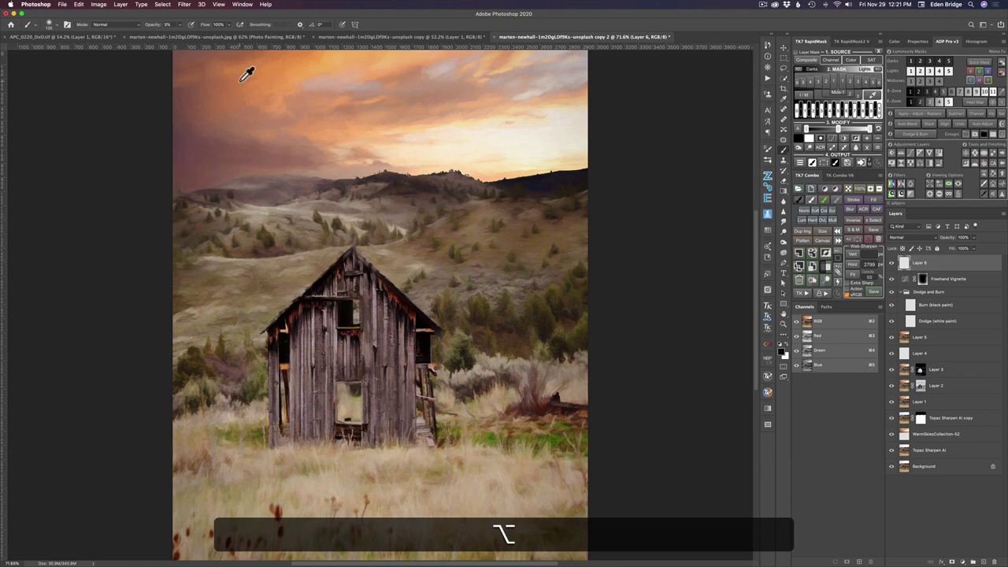
pyautogui.keyDown('alt'); pyautogui.click(242, 79); pyautogui.keyUp('alt')
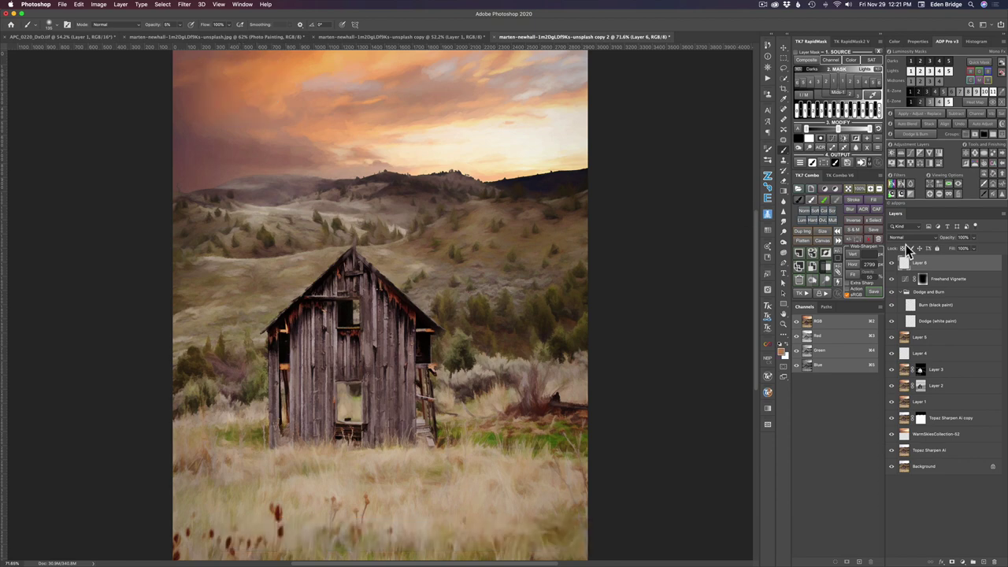
pyautogui.press('shift')
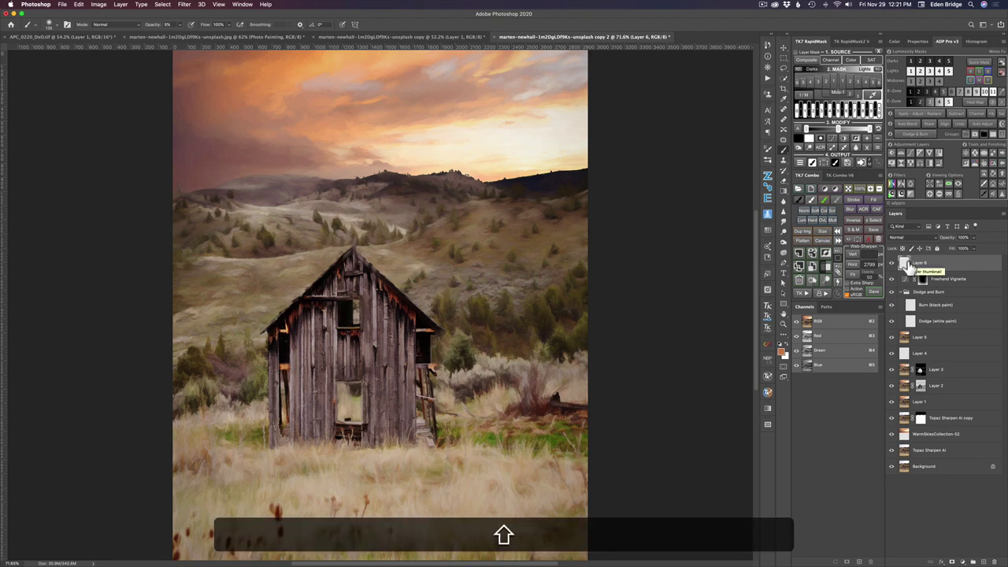
pyautogui.hotkey('shift', 'BackSpace')
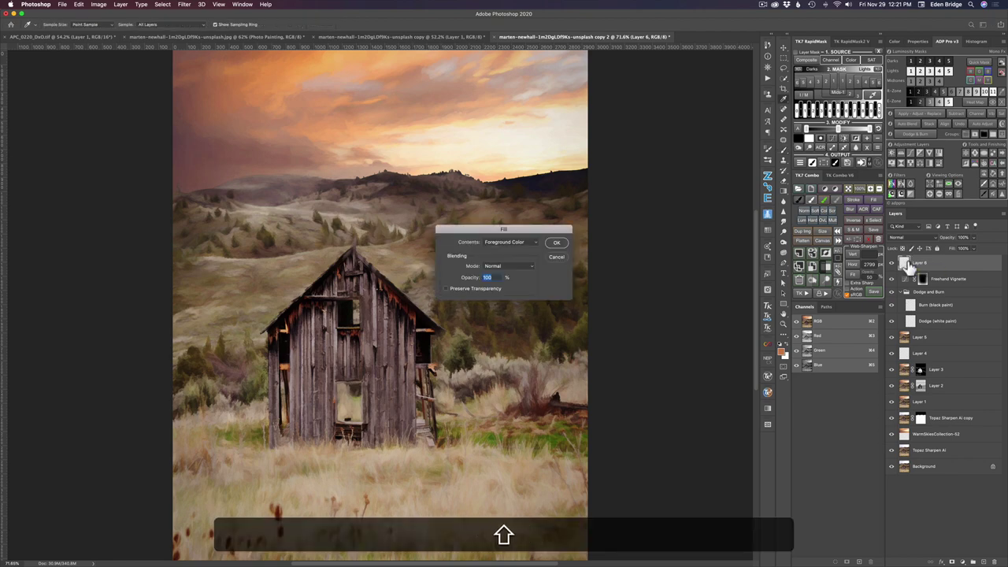
pyautogui.click(532, 241)
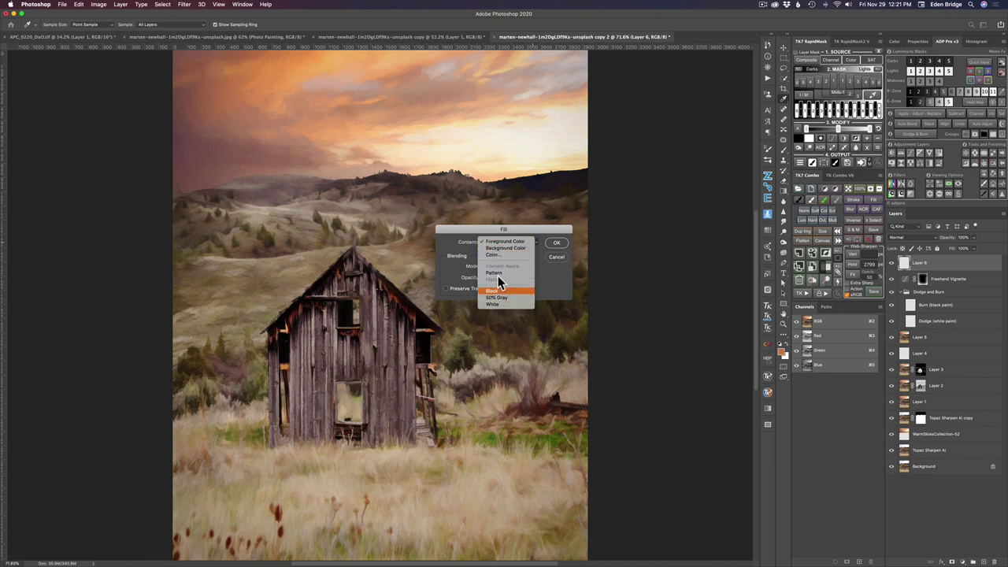
pyautogui.click(506, 243)
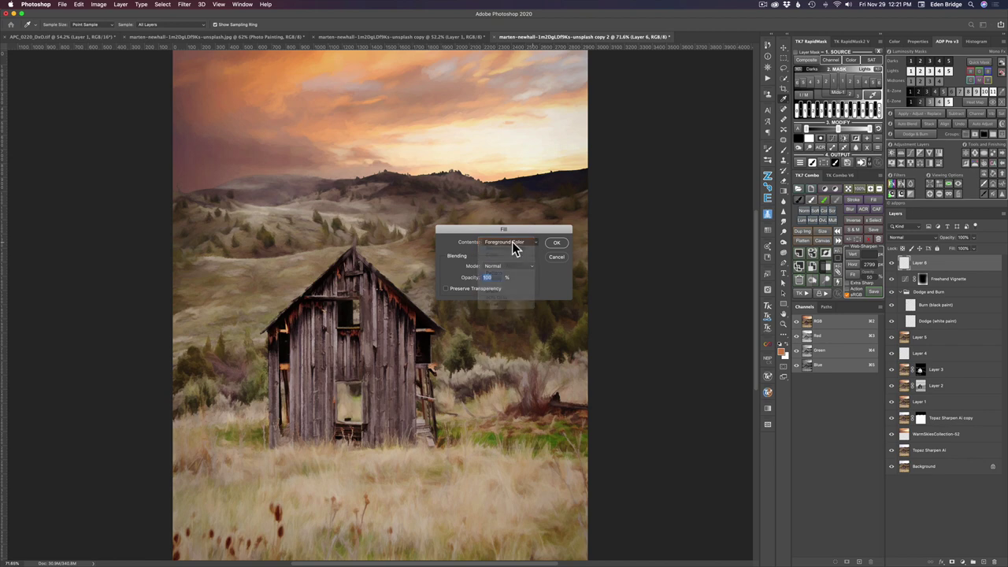
pyautogui.click(557, 245)
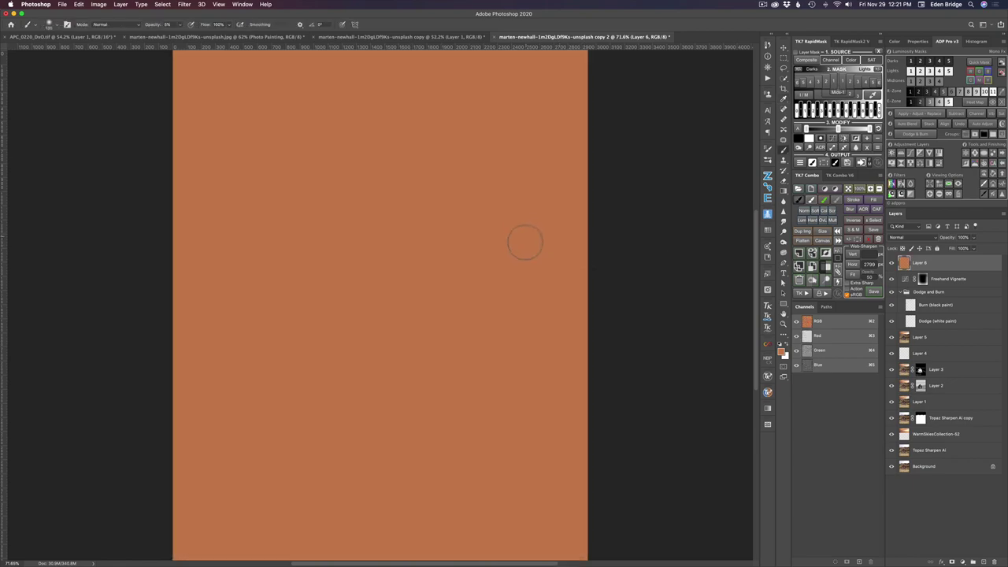
# Blend the orange Layer 6 in Soft Light at 28% opacity and copy the Topaz Sharpen Ai copy layer's mask onto it
pyautogui.click(922, 237)
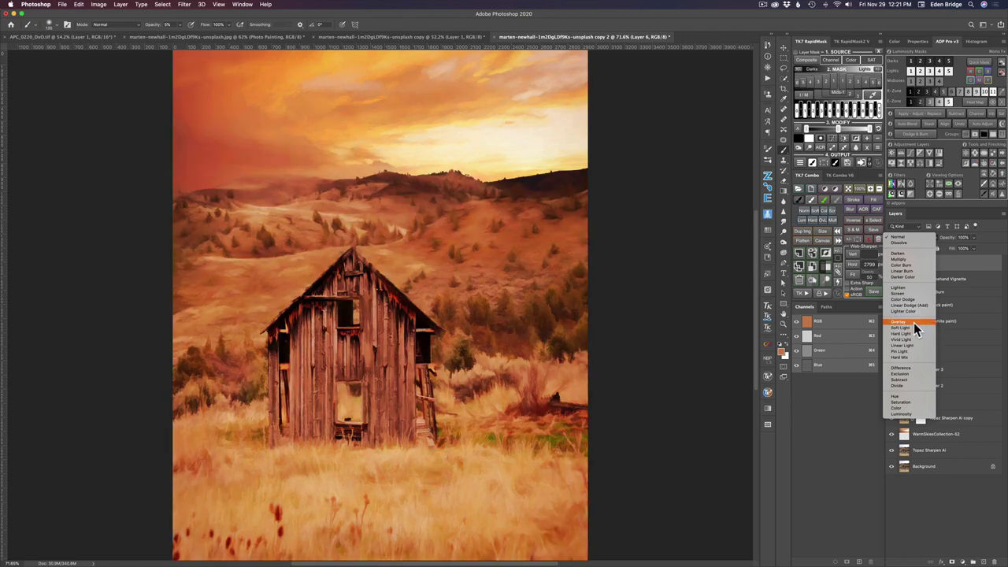
pyautogui.click(913, 327)
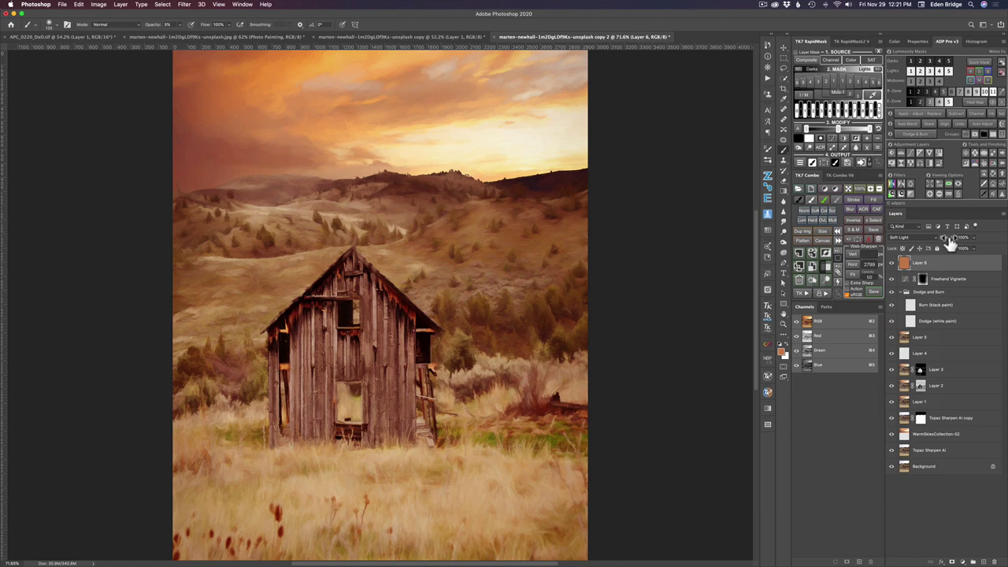
pyautogui.moveTo(949, 244); pyautogui.dragTo(830, 240)
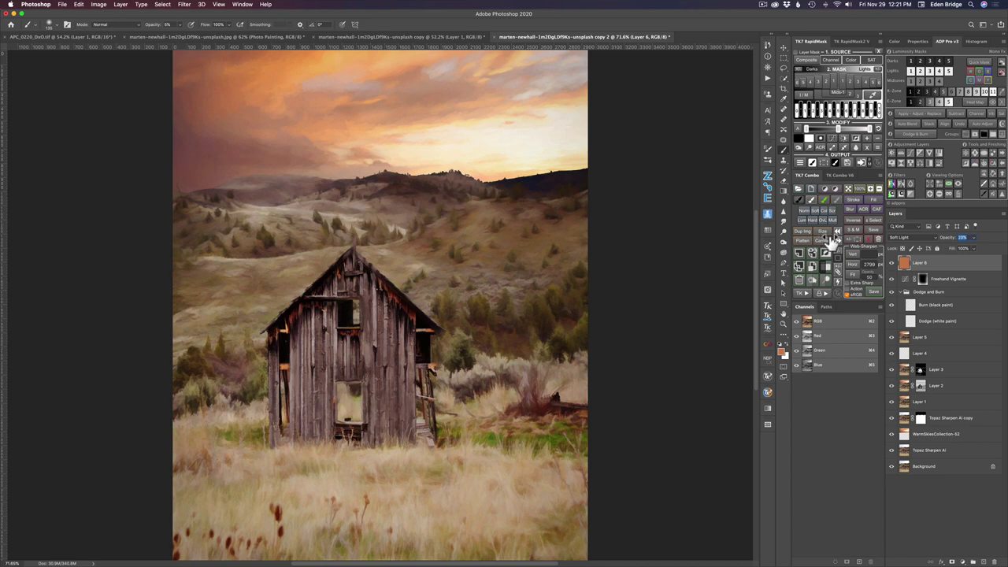
pyautogui.moveTo(830, 240); pyautogui.dragTo(828, 240)
pyautogui.moveTo(832, 240); pyautogui.dragTo(834, 240)
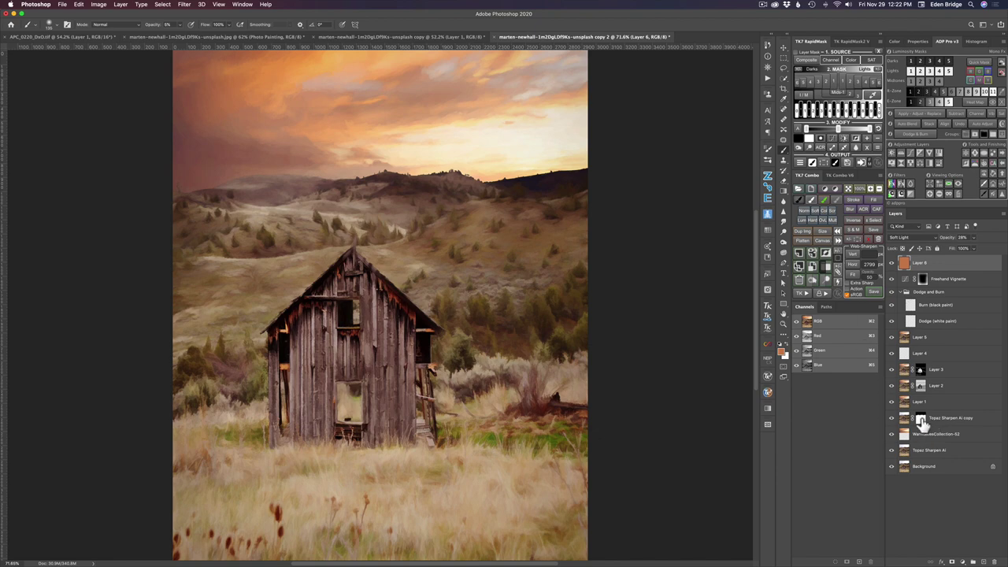
pyautogui.moveTo(921, 421); pyautogui.dragTo(931, 263)
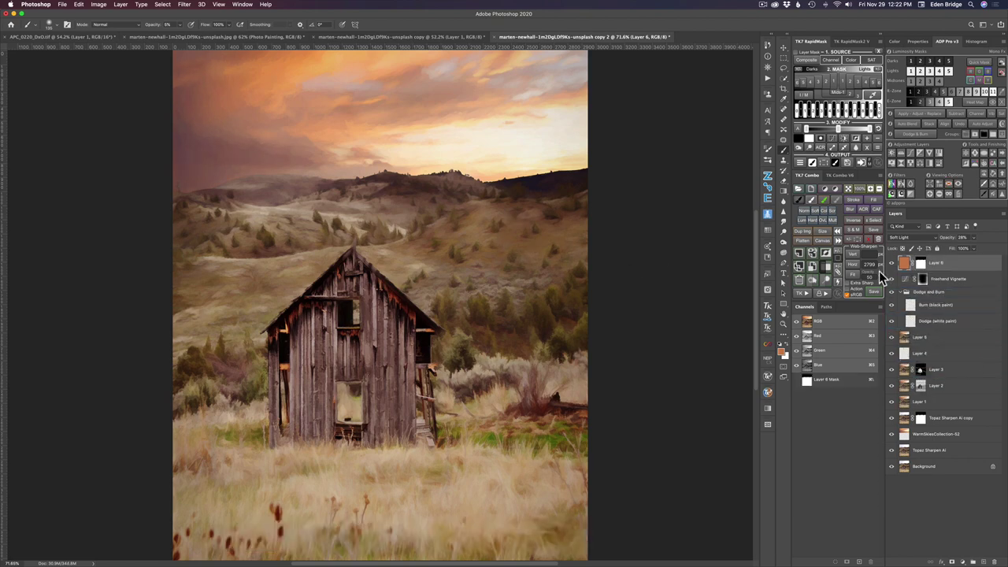
# Compare the image with Layer 6's mask disabled and enabled, and lower the layer's opacity to 19%
pyautogui.press('shift')
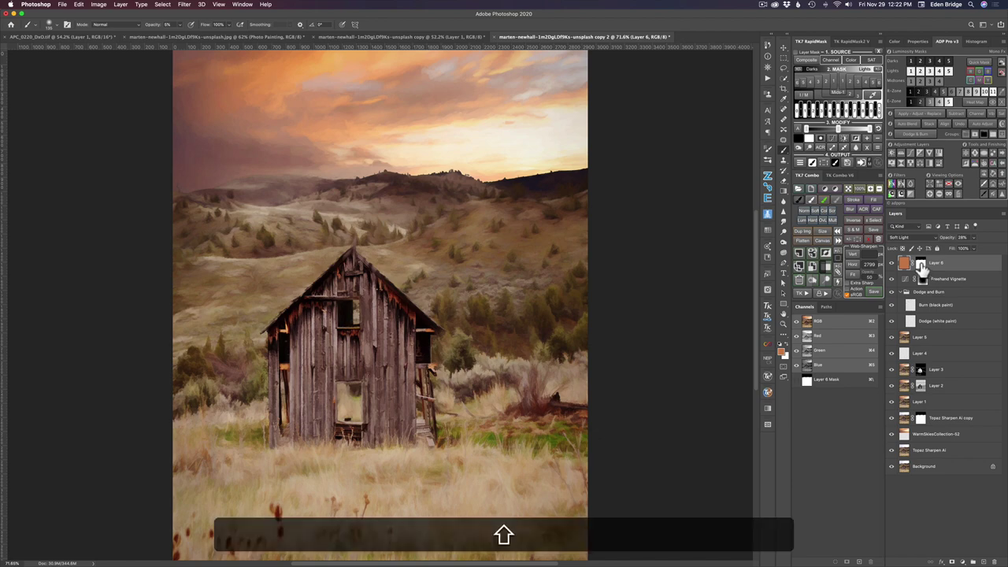
pyautogui.keyDown('shift'); pyautogui.click(922, 269); pyautogui.keyUp('shift')
pyautogui.keyDown('shift'); pyautogui.click(922, 269); pyautogui.keyUp('shift')
pyautogui.keyDown('shift'); pyautogui.click(922, 269); pyautogui.keyUp('shift')
pyautogui.keyDown('shift'); pyautogui.click(922, 269); pyautogui.keyUp('shift')
pyautogui.keyDown('shift'); pyautogui.click(922, 268); pyautogui.keyUp('shift')
pyautogui.keyDown('shift'); pyautogui.click(922, 268); pyautogui.keyUp('shift')
pyautogui.keyDown('shift'); pyautogui.click(922, 268); pyautogui.keyUp('shift')
pyautogui.keyDown('shift'); pyautogui.click(922, 268); pyautogui.keyUp('shift')
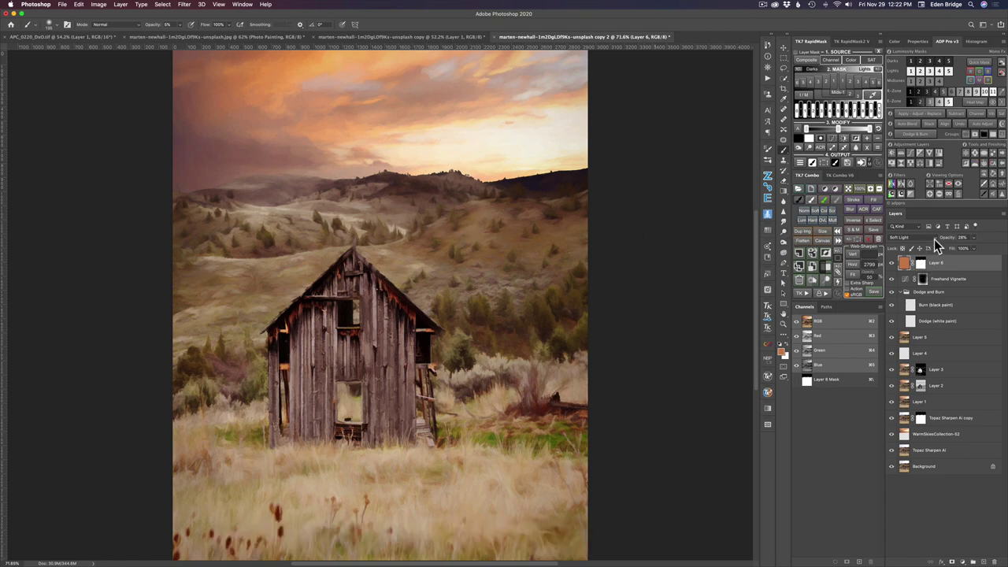
pyautogui.moveTo(949, 243); pyautogui.dragTo(942, 241)
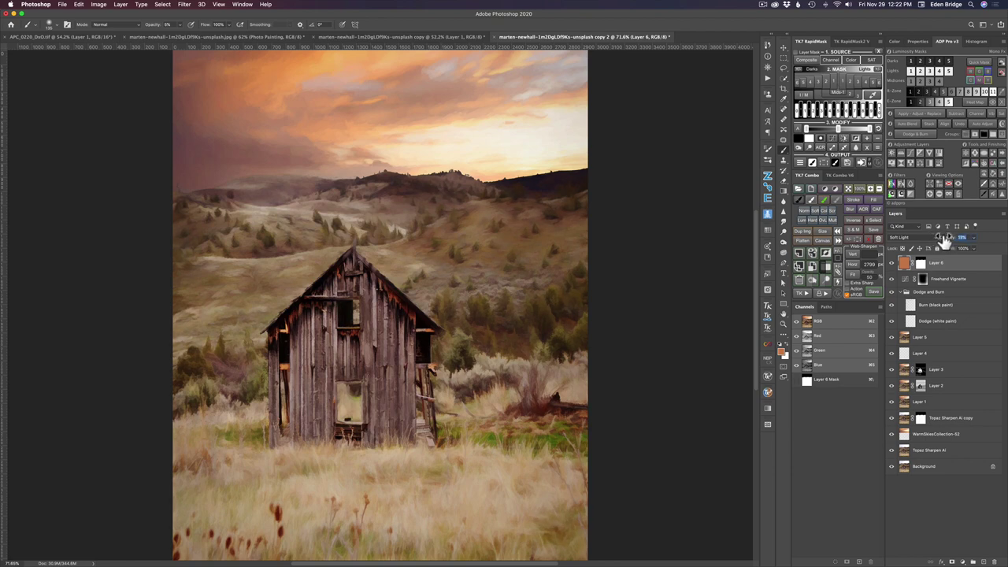